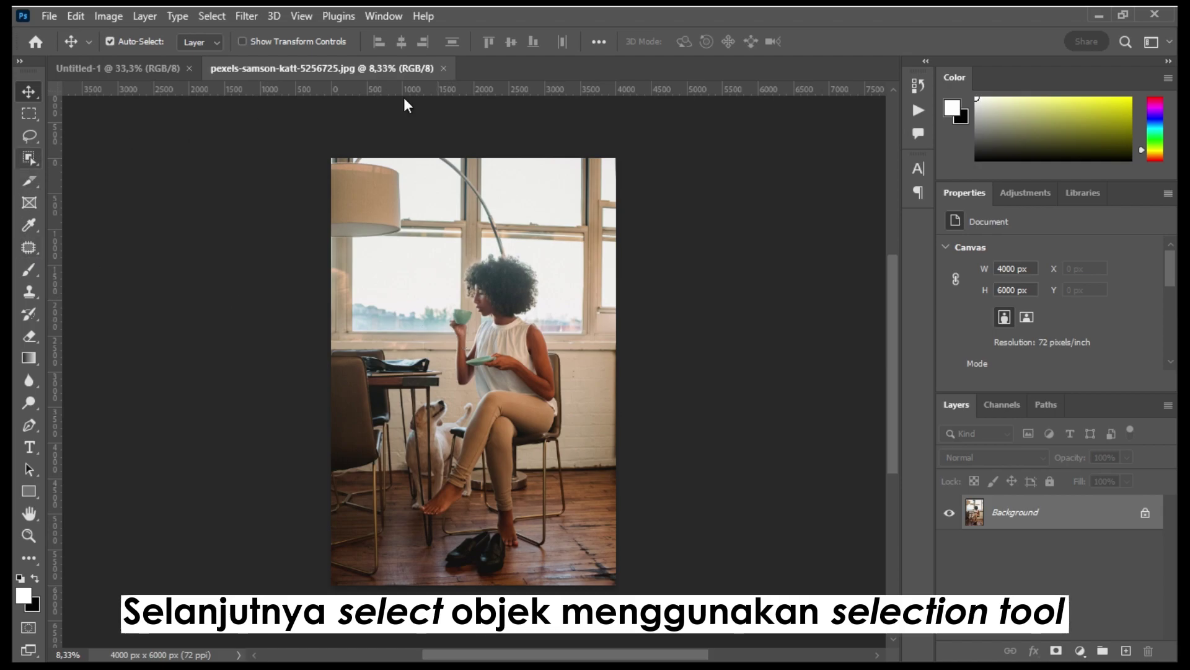
Step: Select the seated woman with the Object Selection tool's Select Subject
key("w")
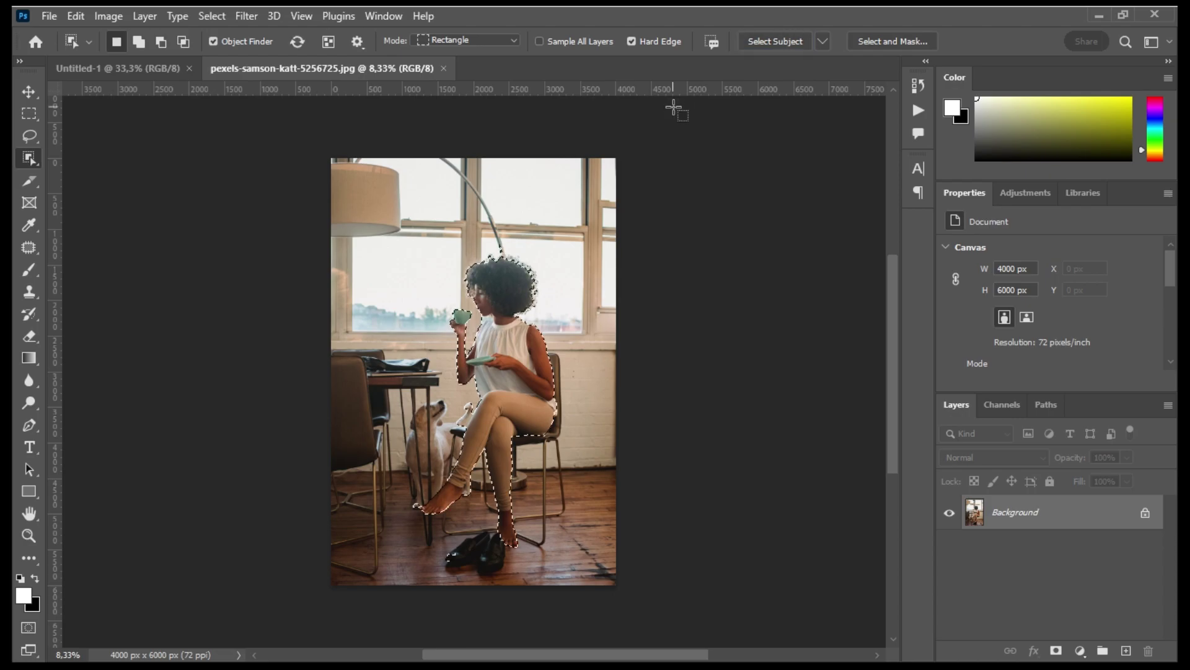
scroll(558, 205, "up", 5, "alt")
scroll(558, 204, "up", 2)
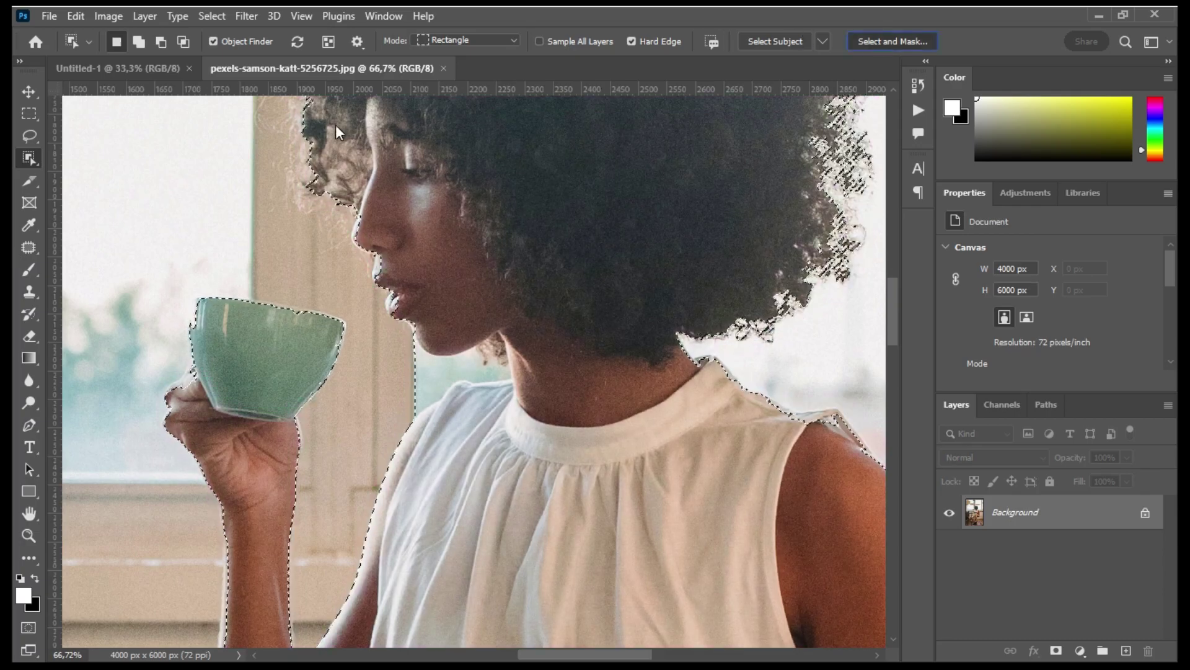
key("ctrl+alt+r")
Step: Subtract the background gap and leftover patch under the woman's chin from the selection
scroll(364, 271, "up", 3)
scroll(435, 416, "up", 3)
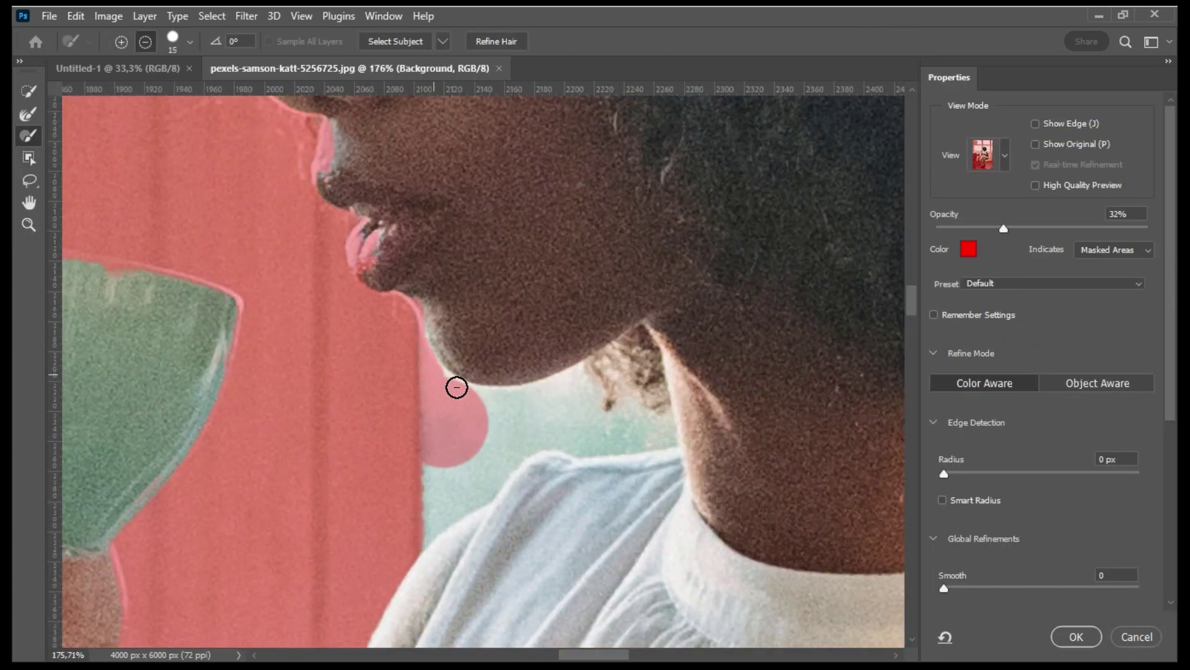
mouse_move(457, 387)
left_mouse_down()
mouse_move(440, 465)
mouse_move(558, 438)
mouse_move(590, 383)
left_mouse_up()
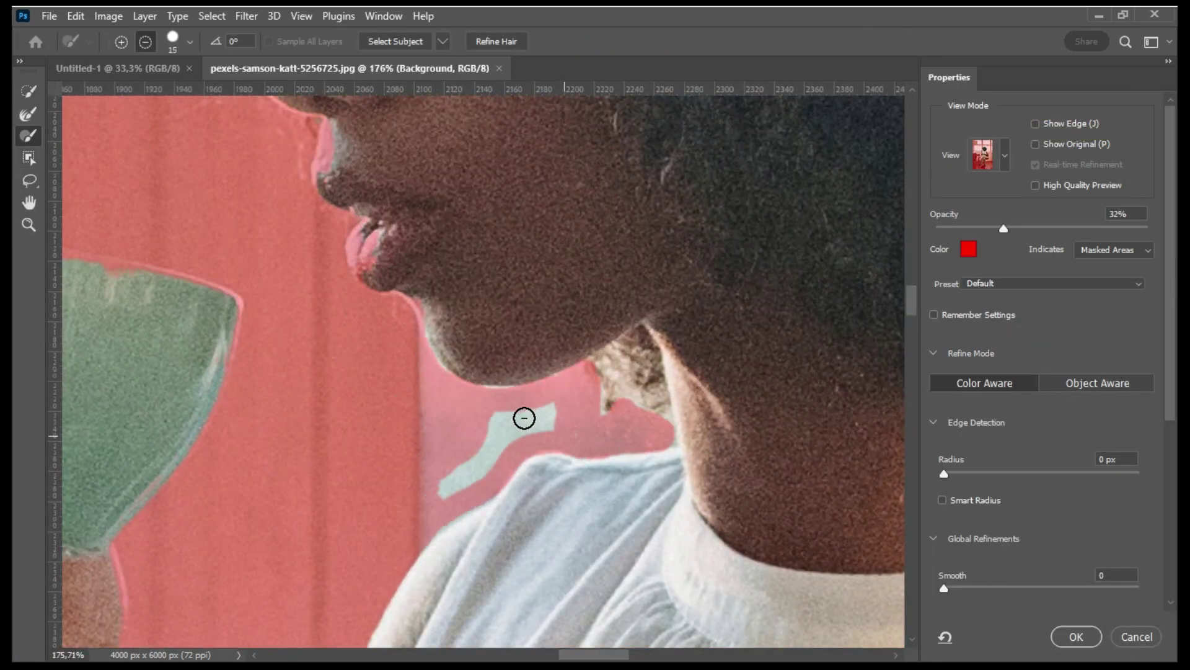
left_click_drag(524, 418, 491, 395)
scroll(369, 239, "down", 5)
scroll(297, 290, "down", 5)
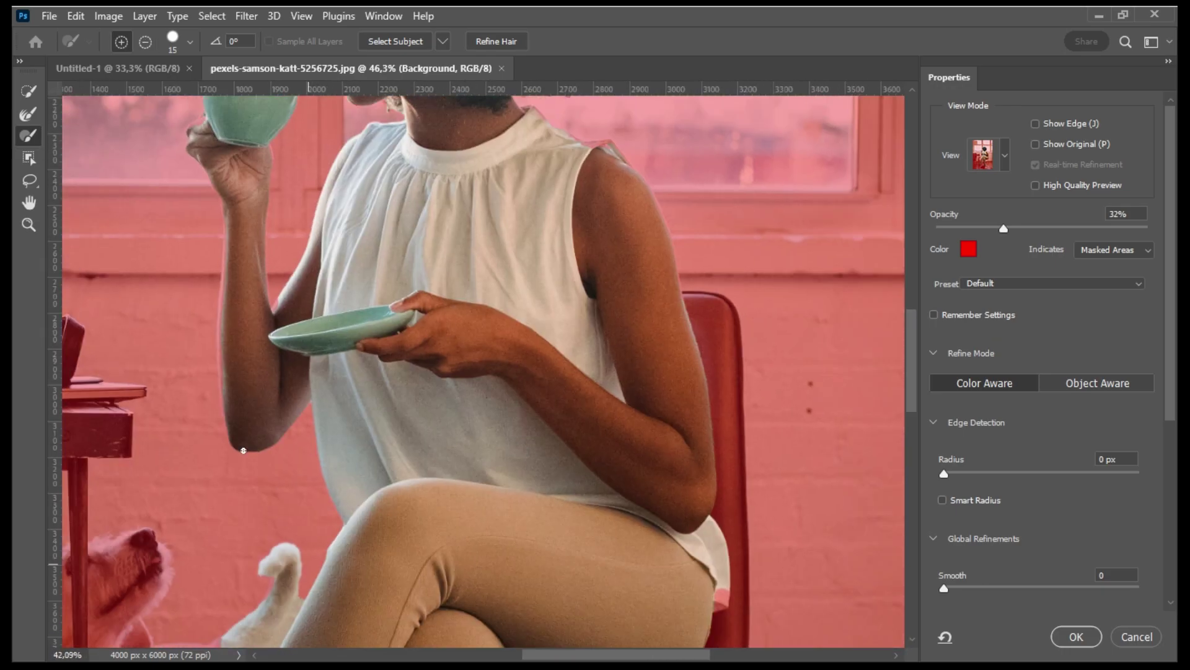
scroll(341, 376, "up", 8)
Step: With a larger brush, exclude the cat's tail patch and both paws near her feet
key("bracketright")
key("bracketright")
key("bracketright")
left_click_drag(320, 524, 439, 333)
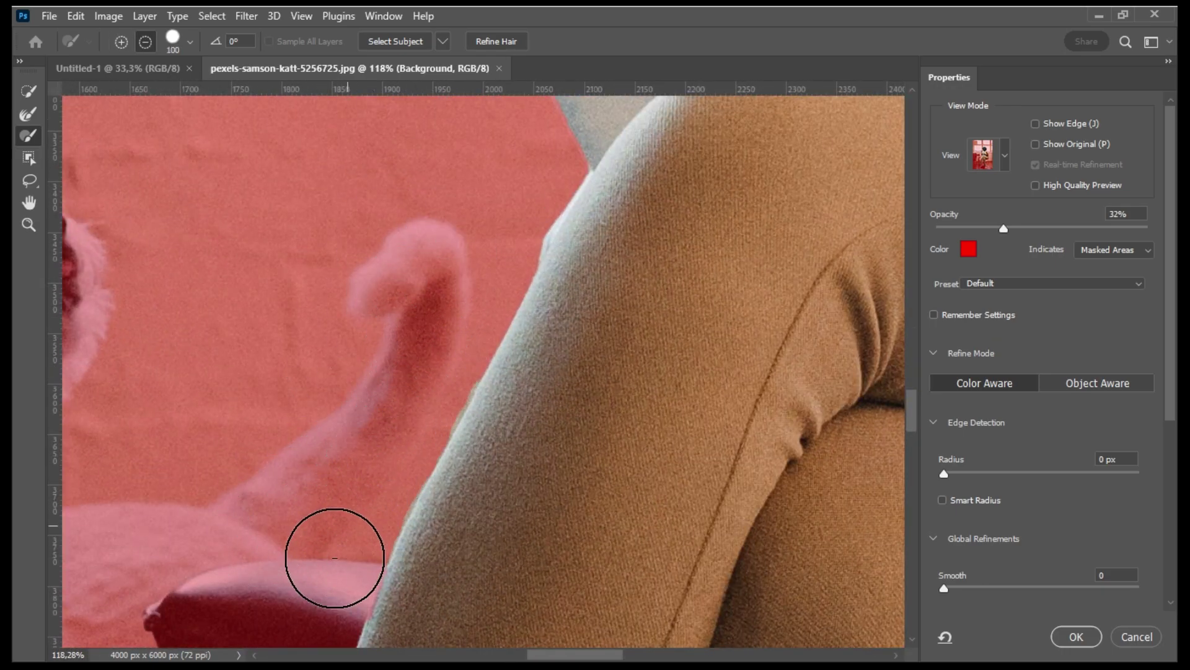
scroll(332, 558, "down", 4)
scroll(414, 388, "up", 3)
mouse_move(415, 389)
left_mouse_down()
mouse_move(354, 485)
mouse_move(323, 568)
left_mouse_up()
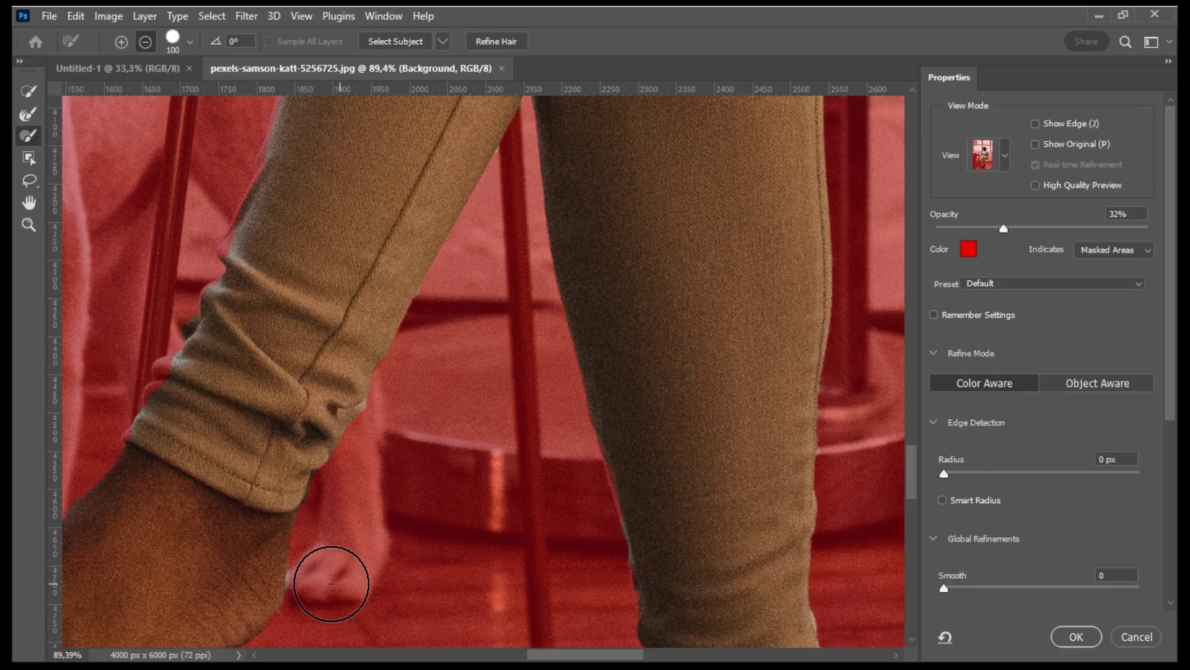
scroll(372, 411, "up", 3)
left_click_drag(193, 391, 290, 417)
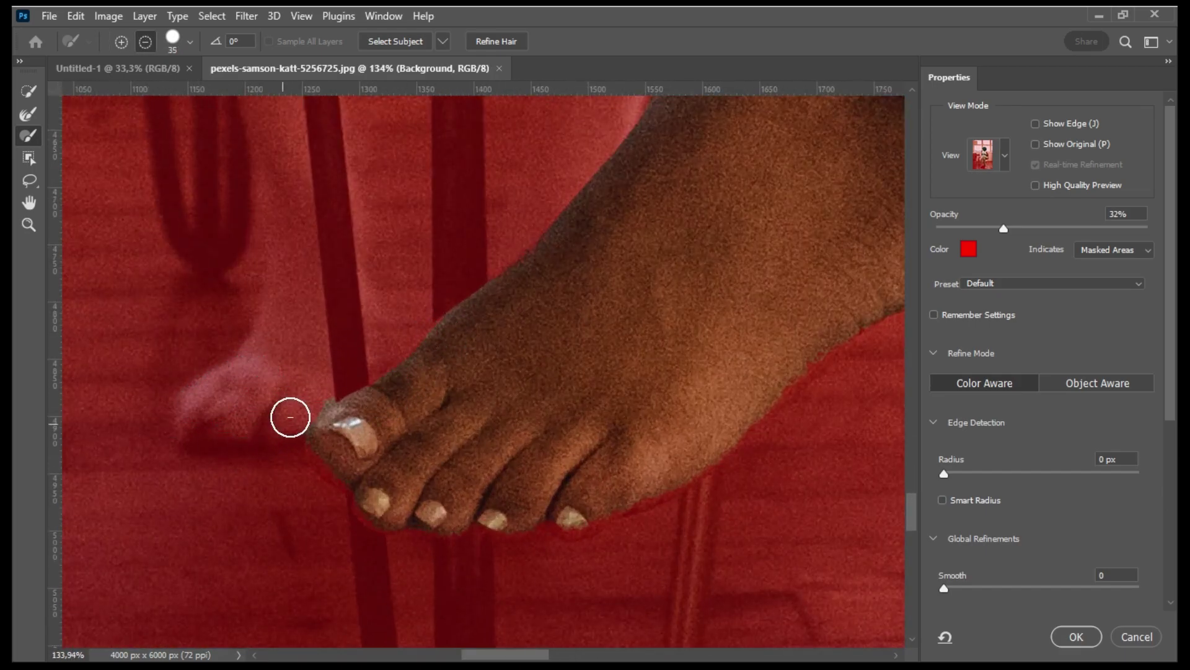
scroll(290, 417, "down", 5)
scroll(474, 411, "up", 6)
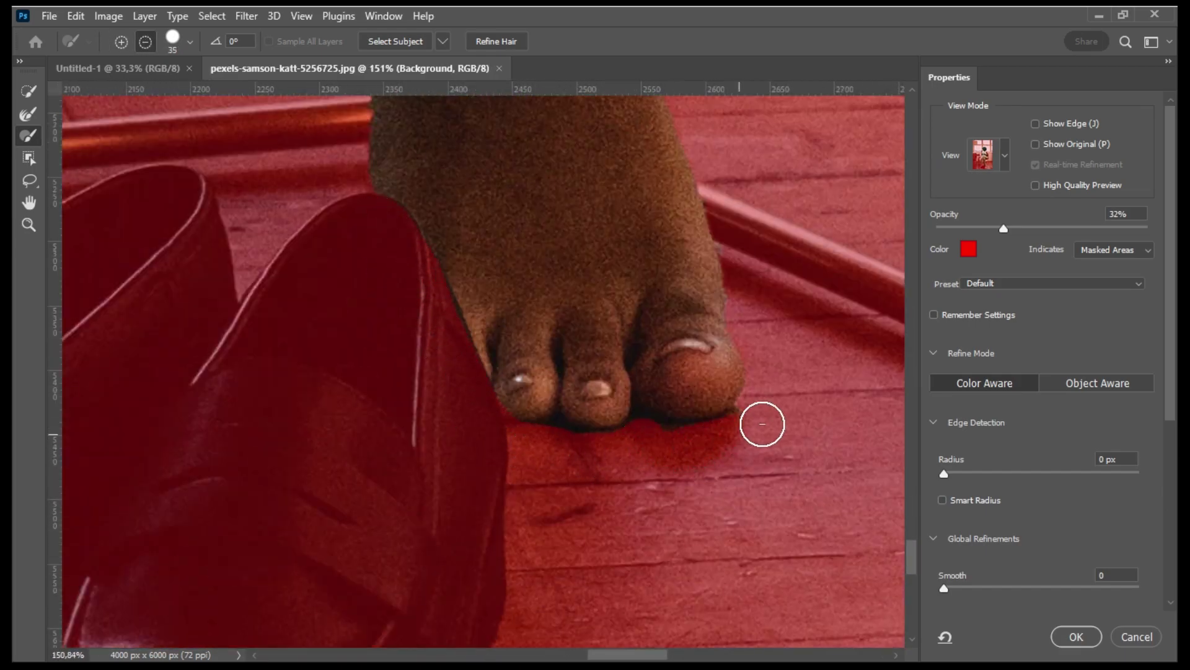
scroll(762, 424, "up", 3)
scroll(518, 428, "down", 3)
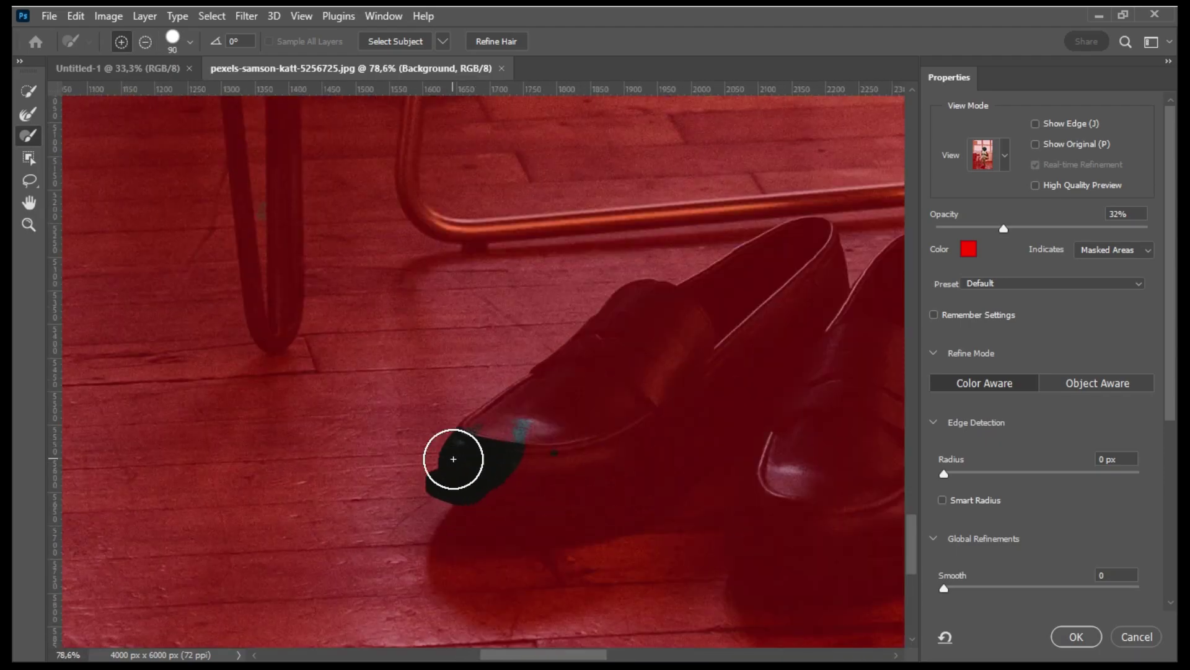
Step: Enlarge the brush and trim the chair edge out of the selection
key("bracketright")
key("bracketright")
key("bracketright")
scroll(452, 457, "down", 3)
scroll(444, 564, "up", 4)
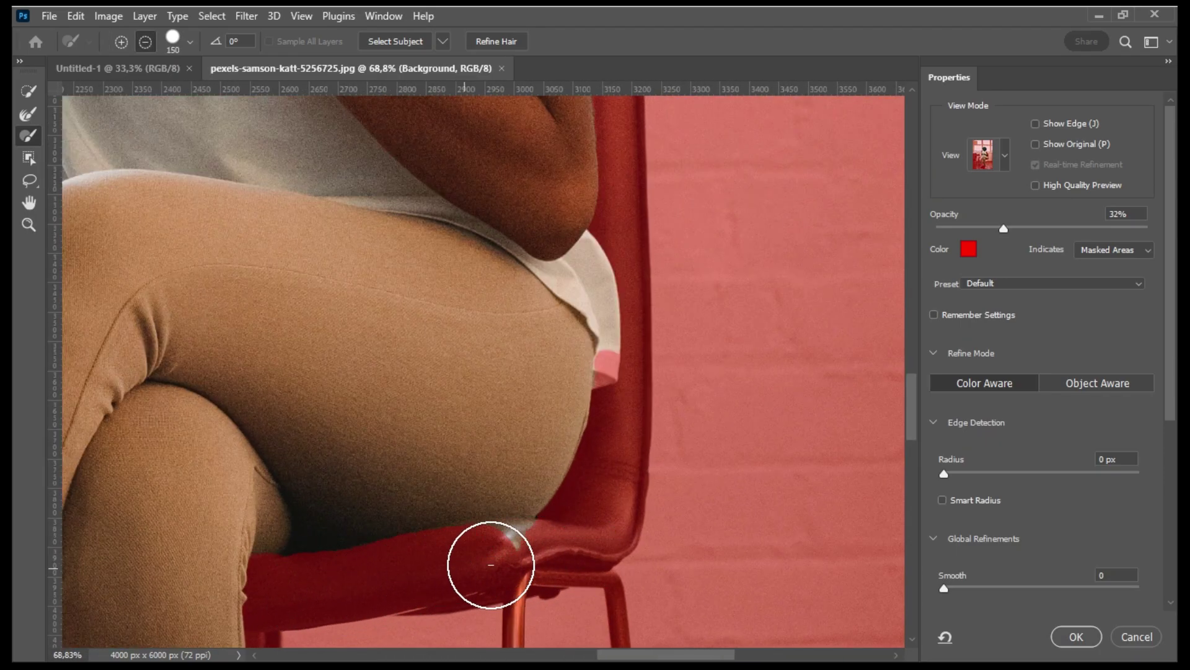
scroll(524, 566, "down", 3)
scroll(458, 434, "up", 5)
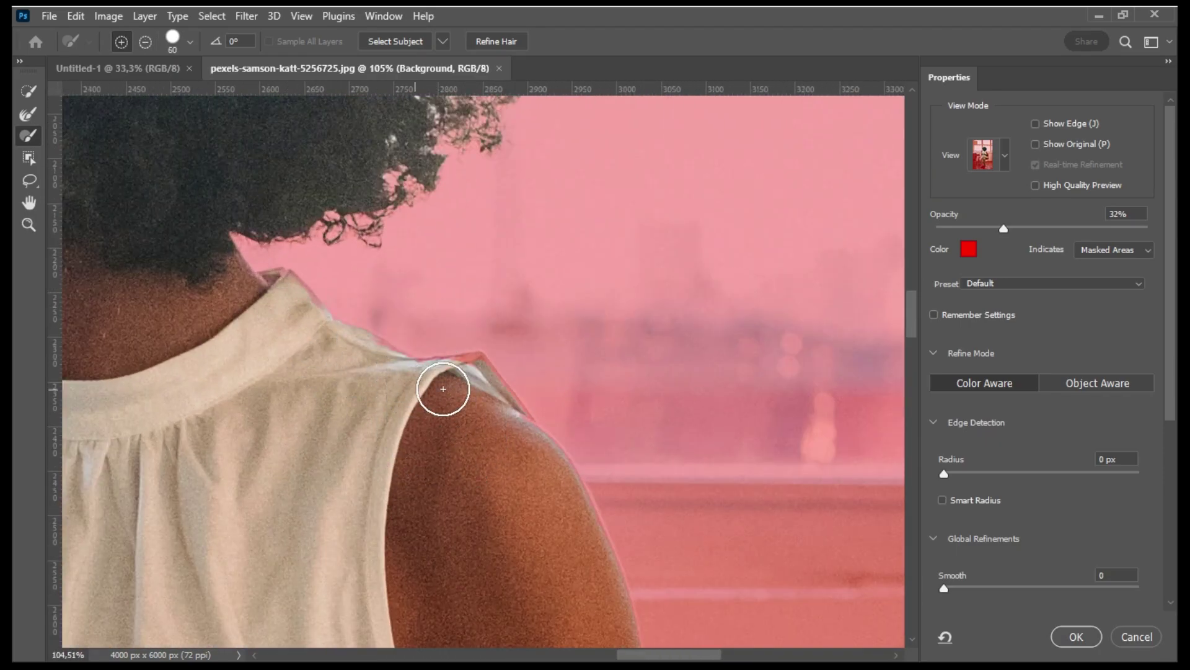
scroll(217, 240, "down", 3)
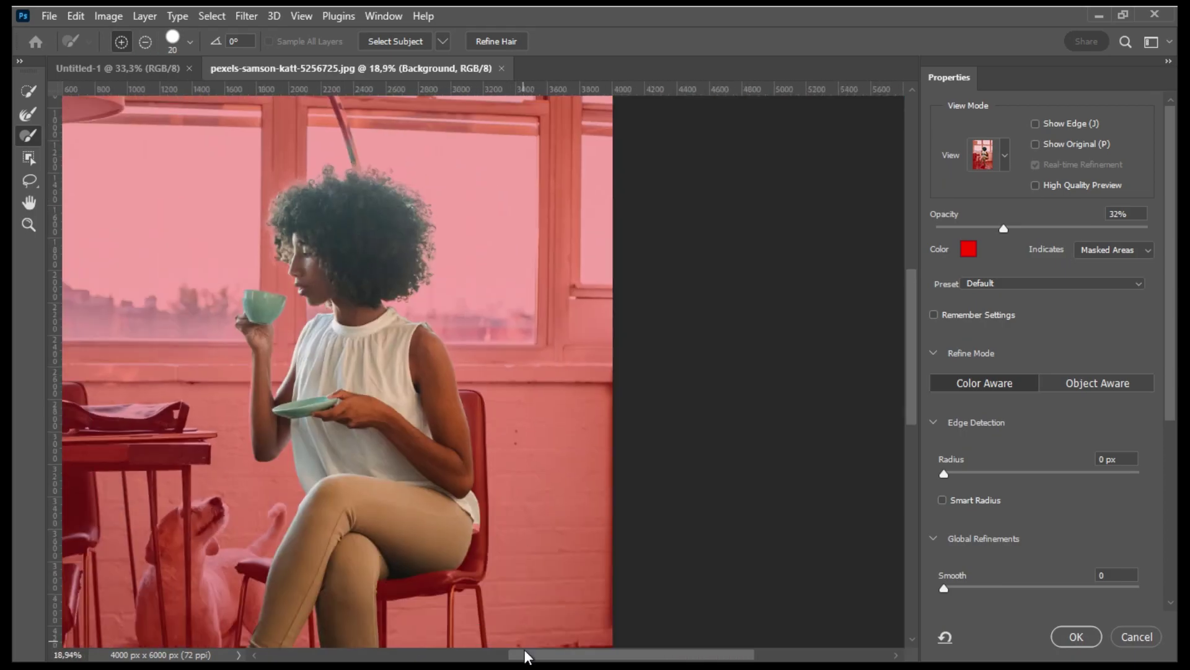
Step: Refine the curly hair edges with the Refine Edge Brush and apply the selection
key("r")
scroll(358, 194, "up", 3)
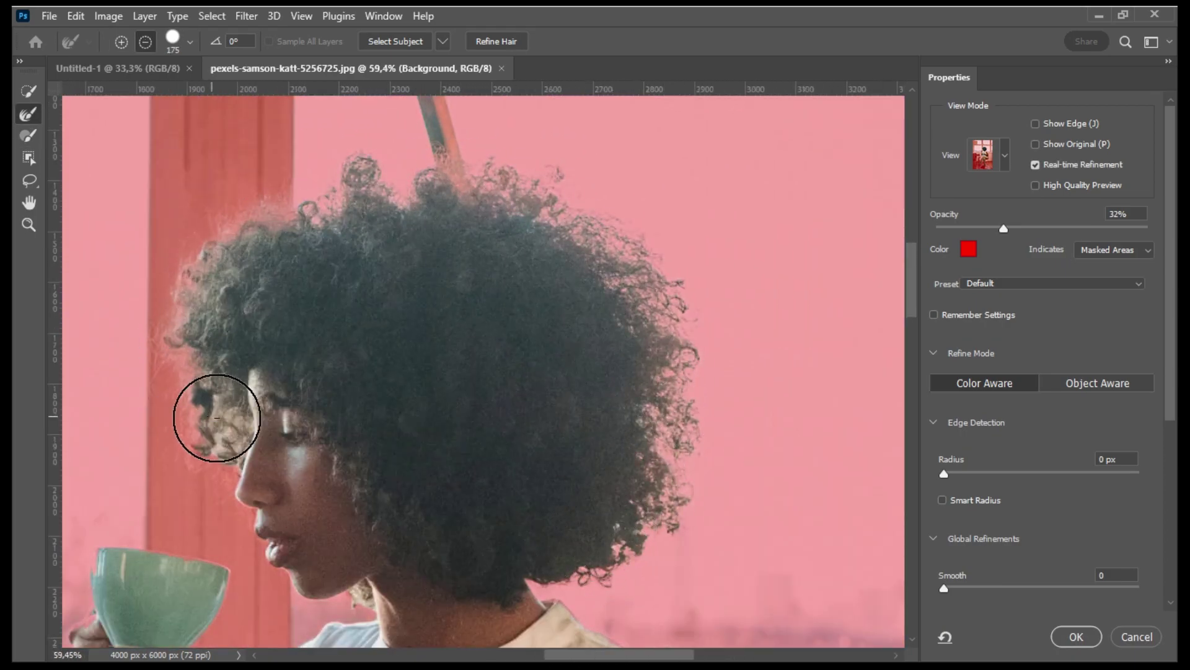
key("alt")
scroll(212, 426, "up", 1)
scroll(385, 312, "up", 1)
scroll(385, 312, "down", 2)
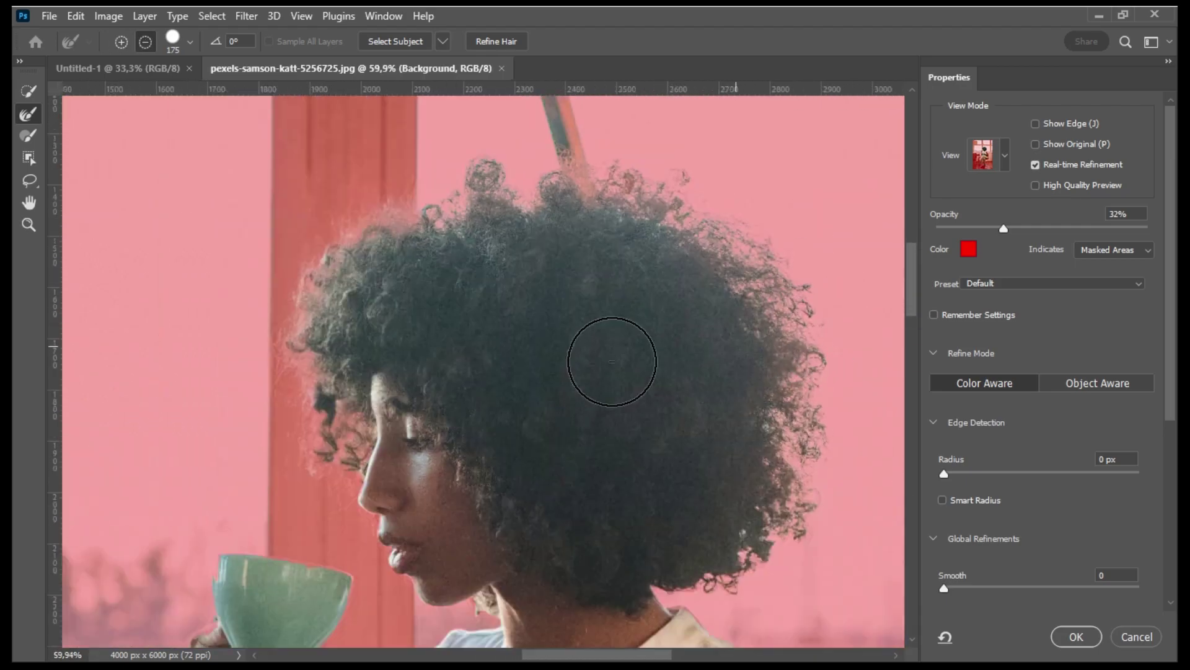
scroll(609, 353, "down", 2)
left_click(1076, 636)
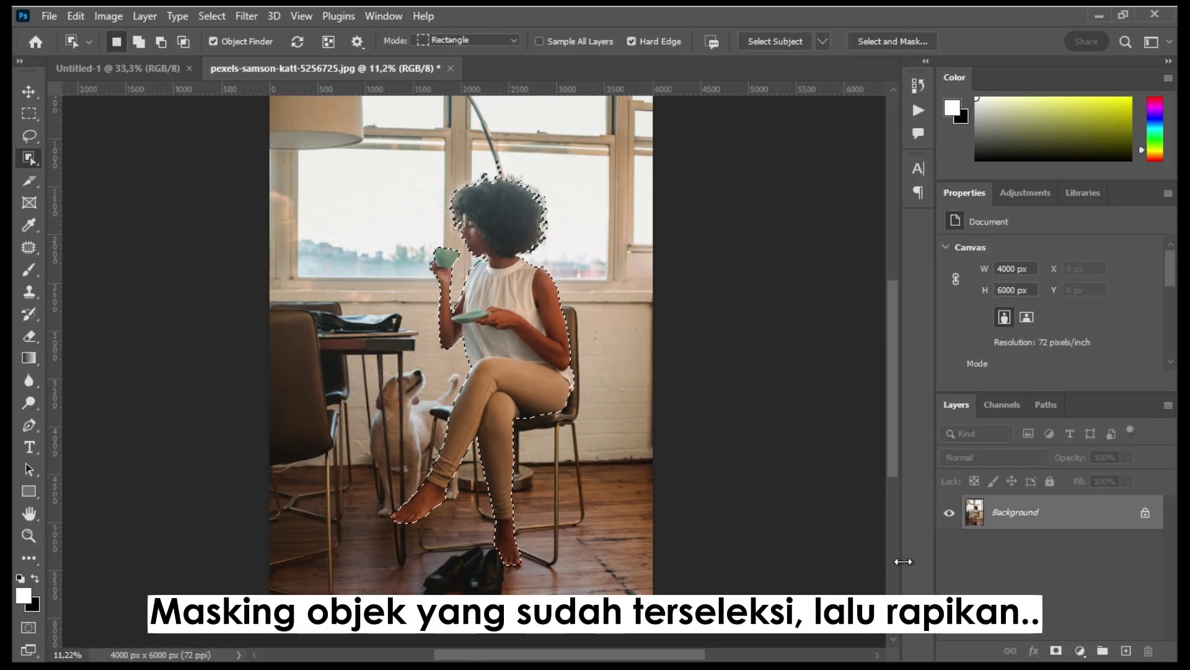
Step: Mask out the café background and paint black on the mask to hide leftover fringes
left_click(1057, 651)
key("ctrl+0")
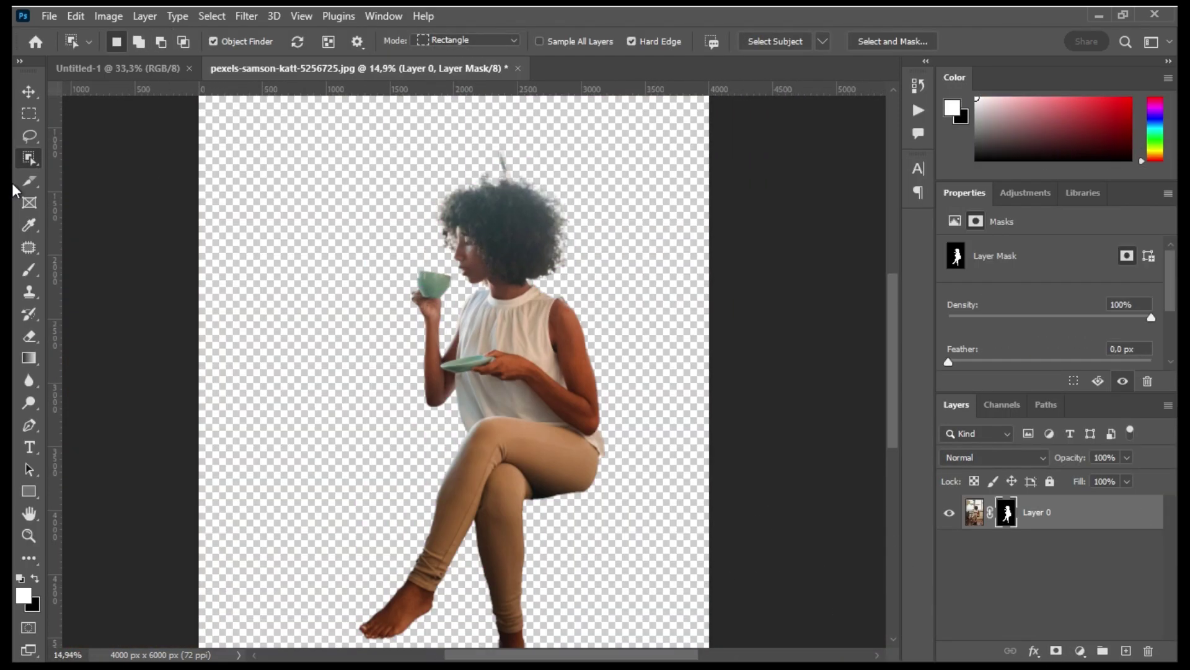
scroll(421, 290, "up", 5)
scroll(368, 310, "up", 2)
key("b")
scroll(318, 287, "down", 2)
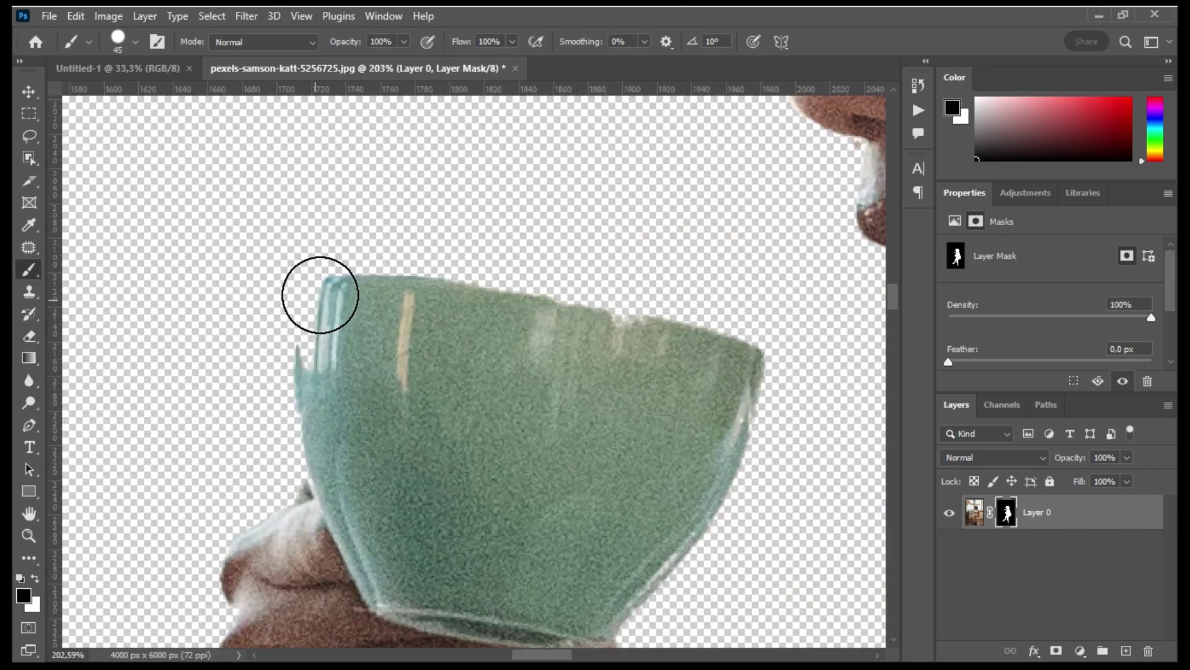
scroll(505, 334, "down", 2)
key("x")
scroll(537, 266, "down", 2)
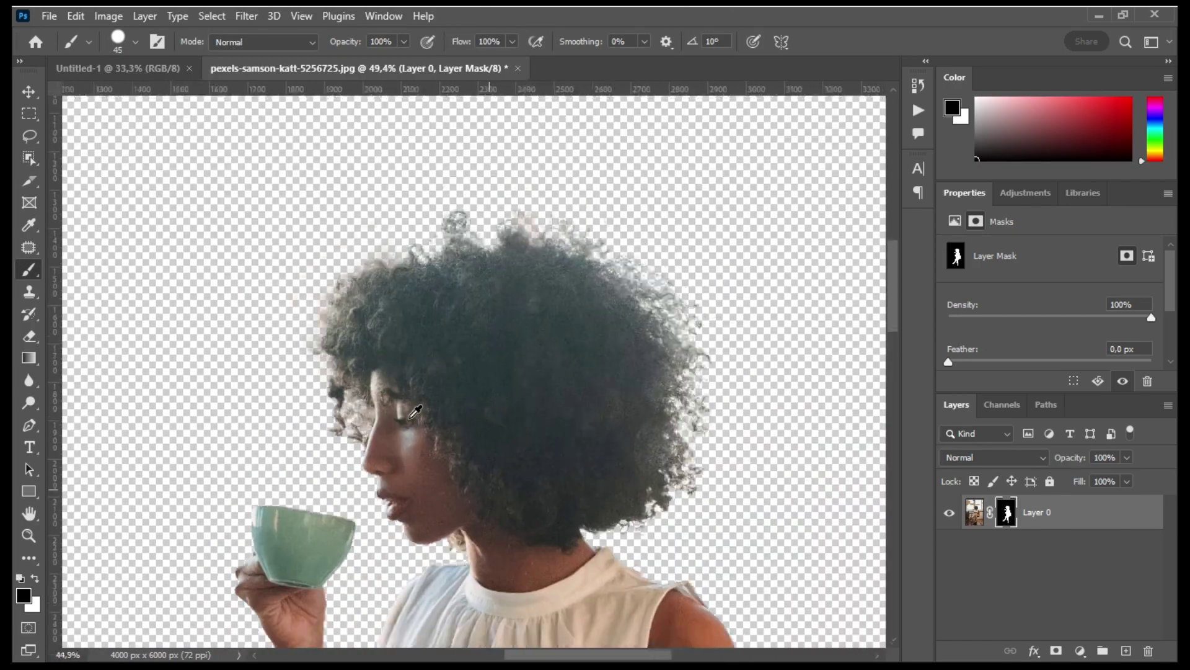
scroll(524, 433, "down", 2)
scroll(523, 433, "up", 5)
scroll(709, 452, "down", 7)
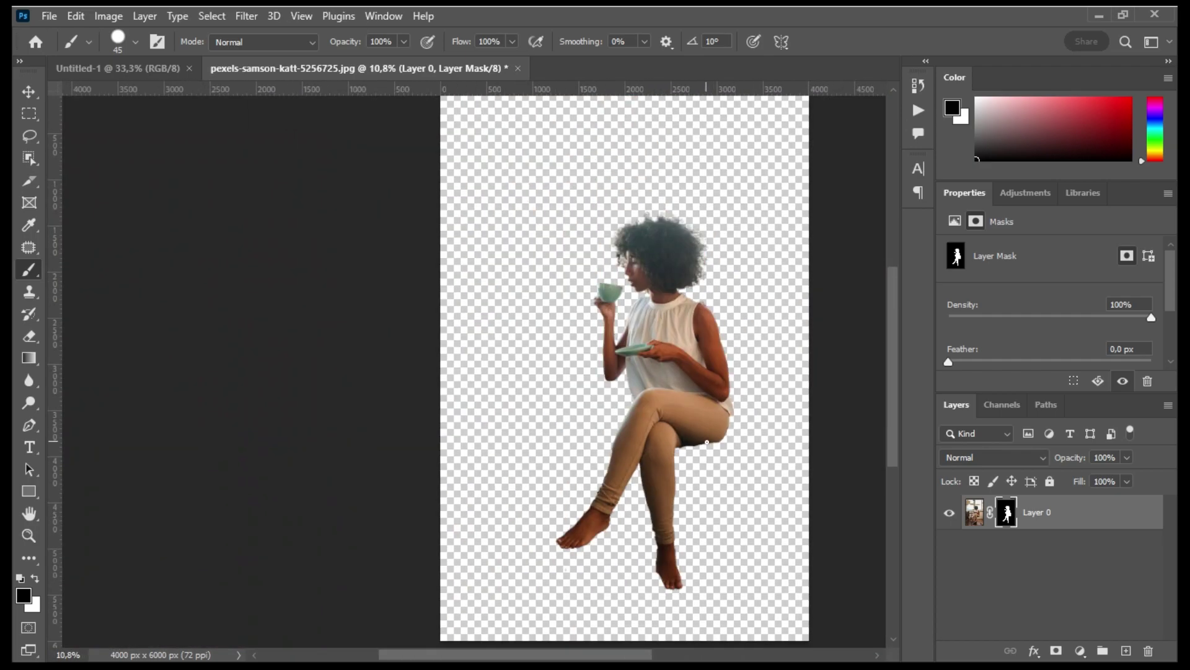
Step: Move the woman into Untitled-1, shrink her rightward, and place the pink-cloud sky behind
left_click_drag(975, 512, 397, 298)
key("ctrl+t")
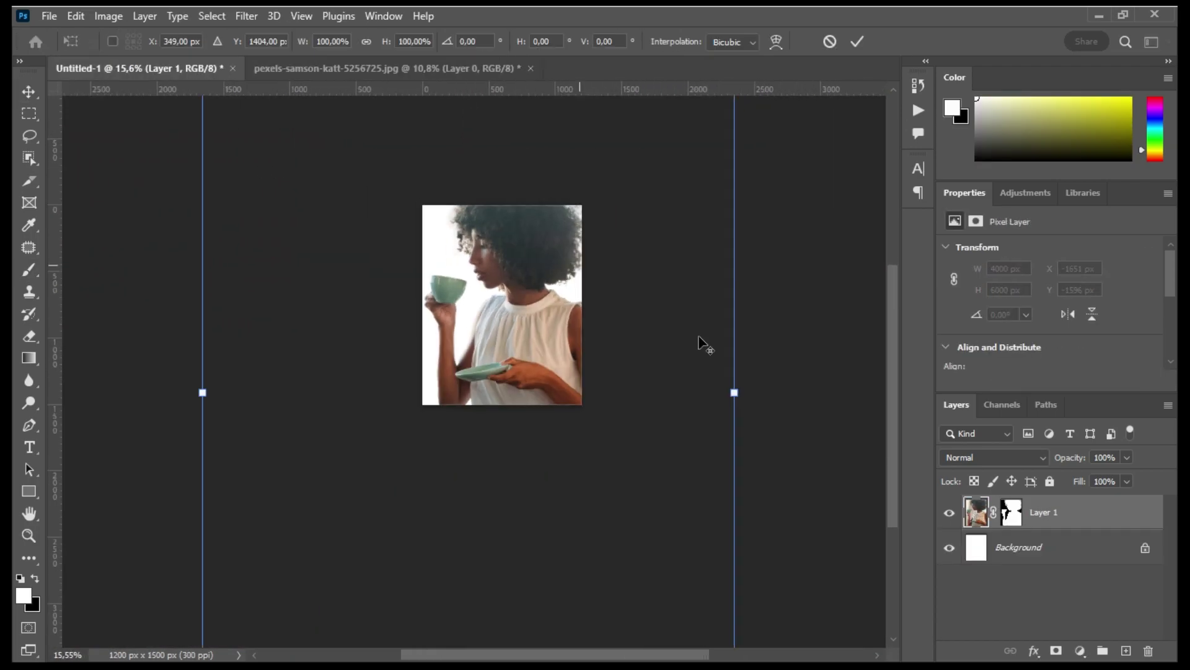
scroll(653, 302, "up", 3)
scroll(602, 401, "down", 2)
left_click_drag(602, 401, 676, 404)
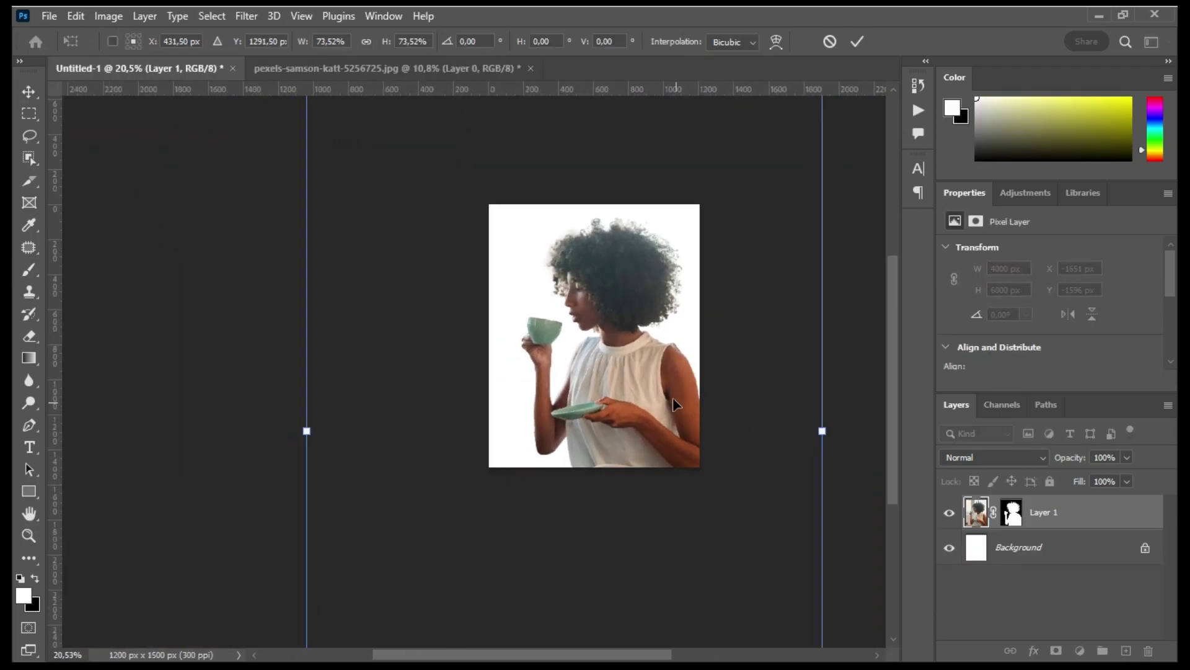
key("Return")
scroll(578, 274, "up", 2)
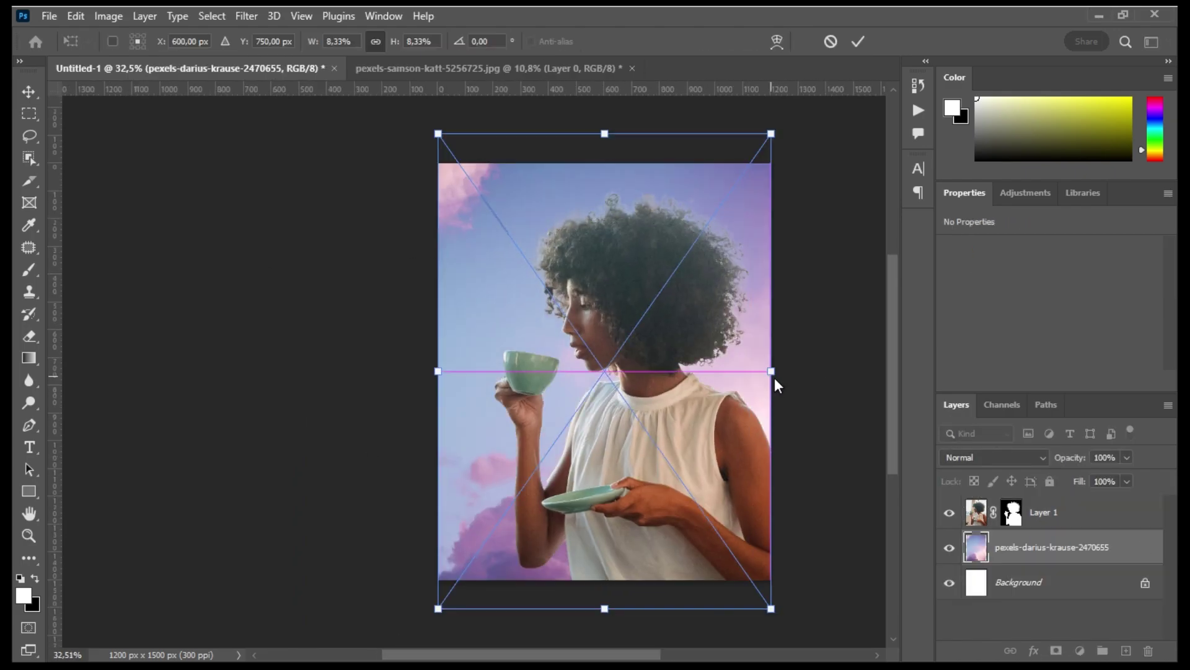
left_click(861, 41)
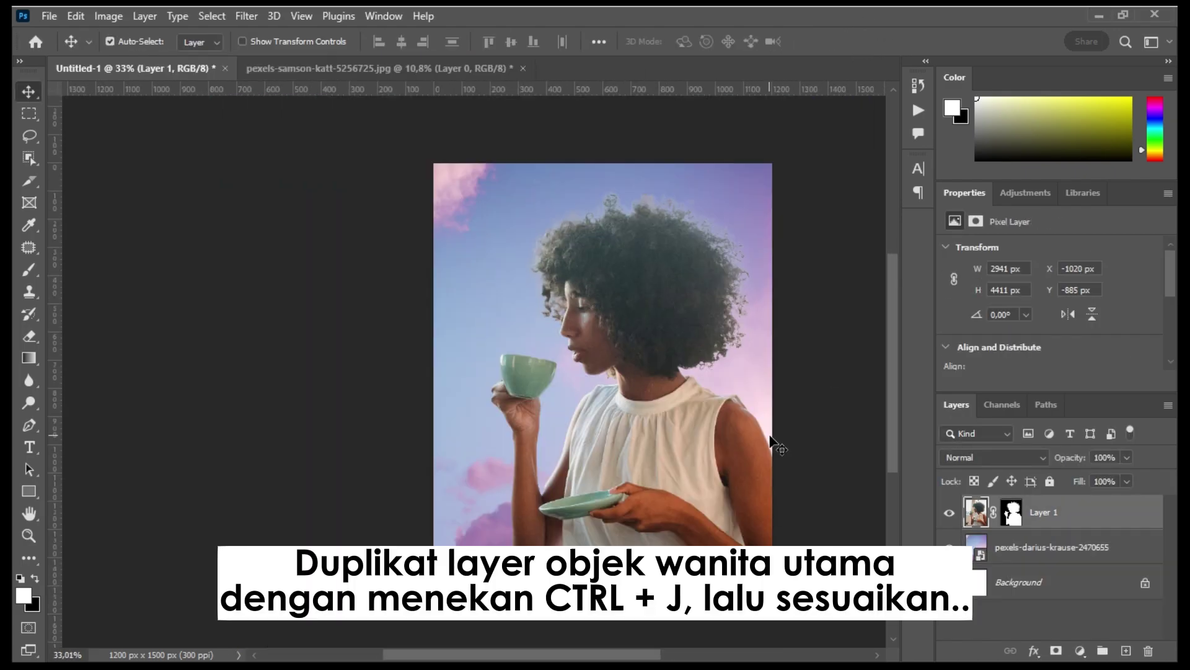
Step: Duplicate the woman's layer and scale the copy into a miniature on the saucer
key("ctrl+j")
key("ctrl+t")
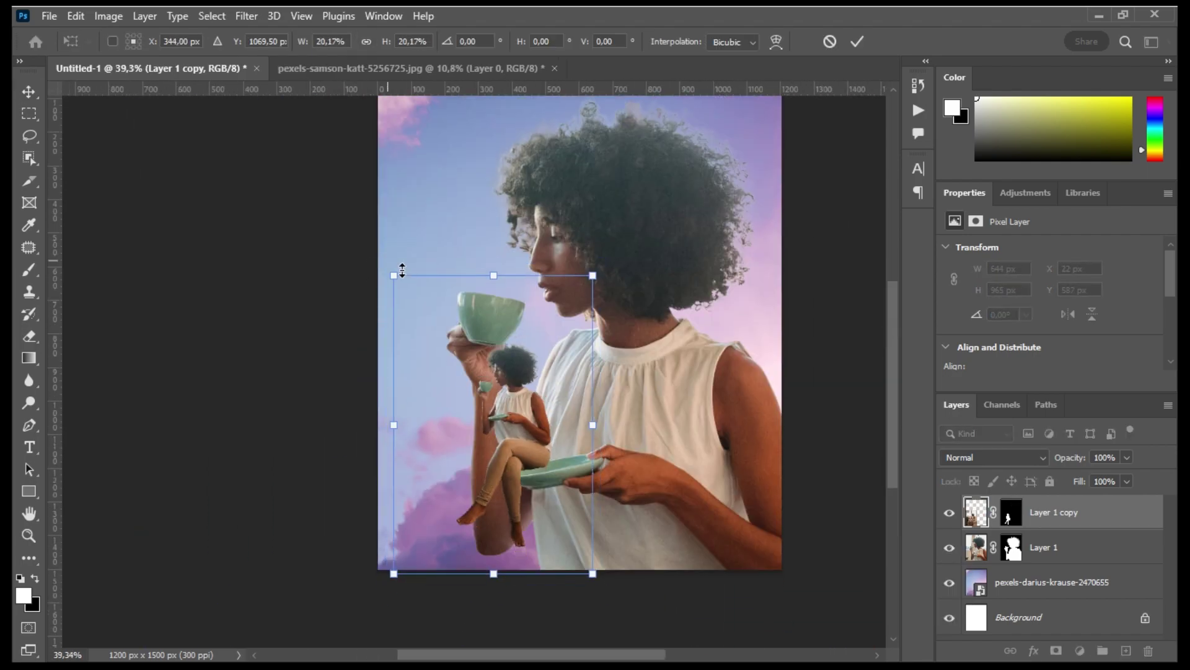
key("Return")
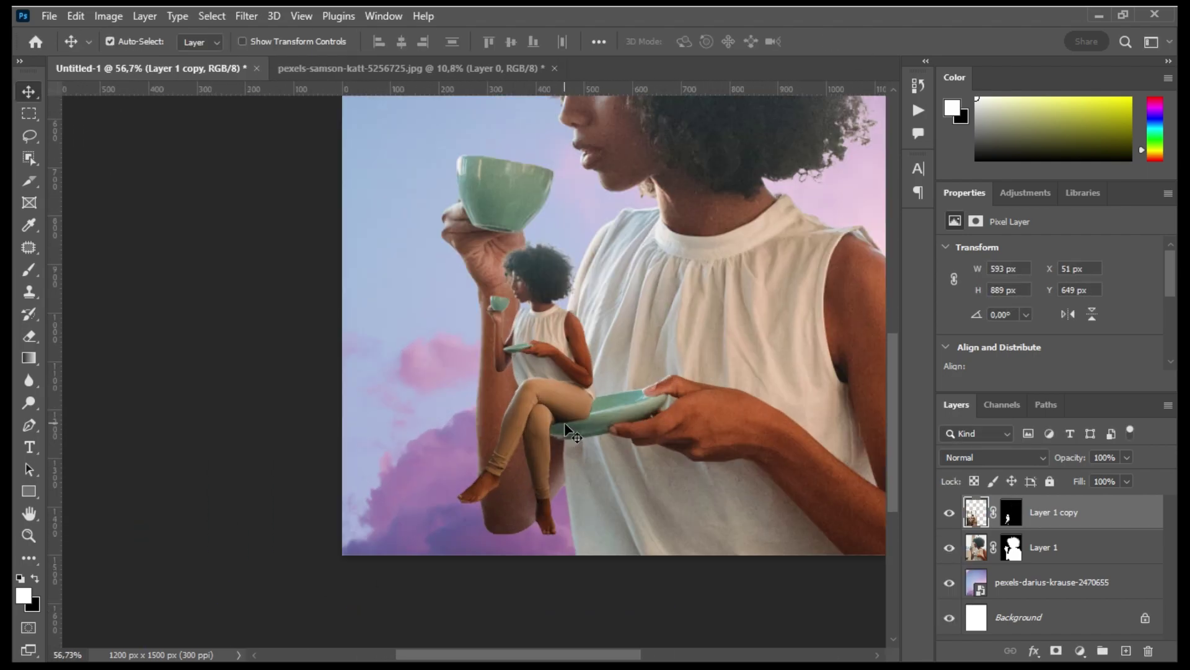
scroll(573, 434, "up", 5)
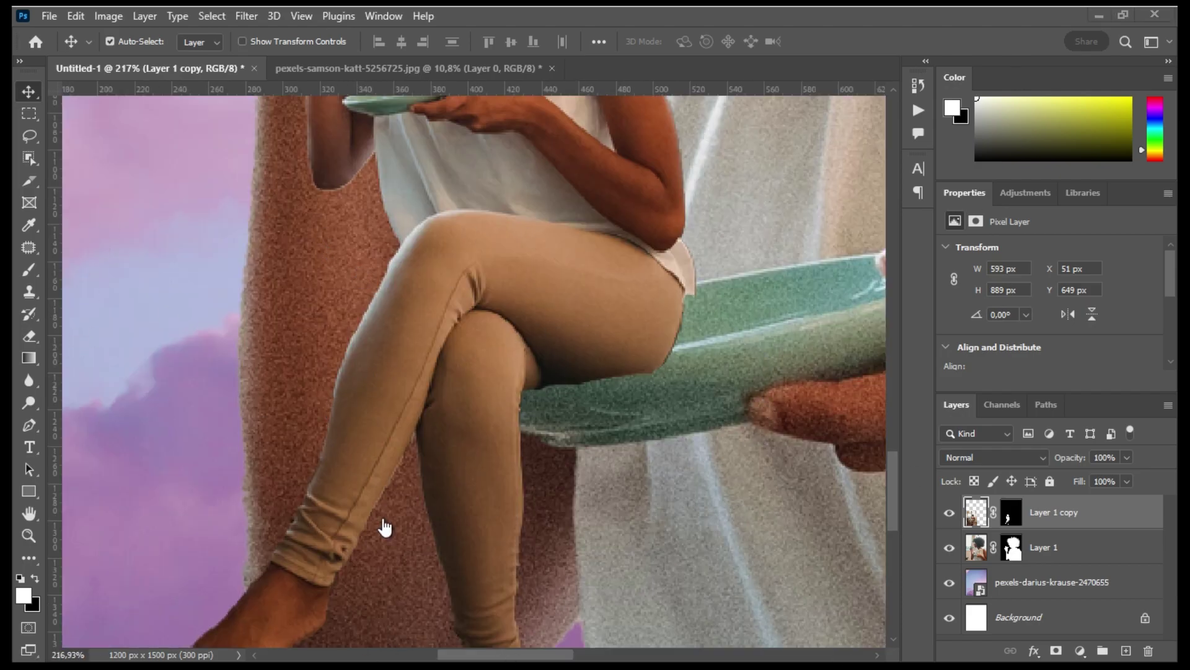
Step: Paint black on the copy's mask around her legs and the saucer edge
key("b")
scroll(504, 327, "up", 2)
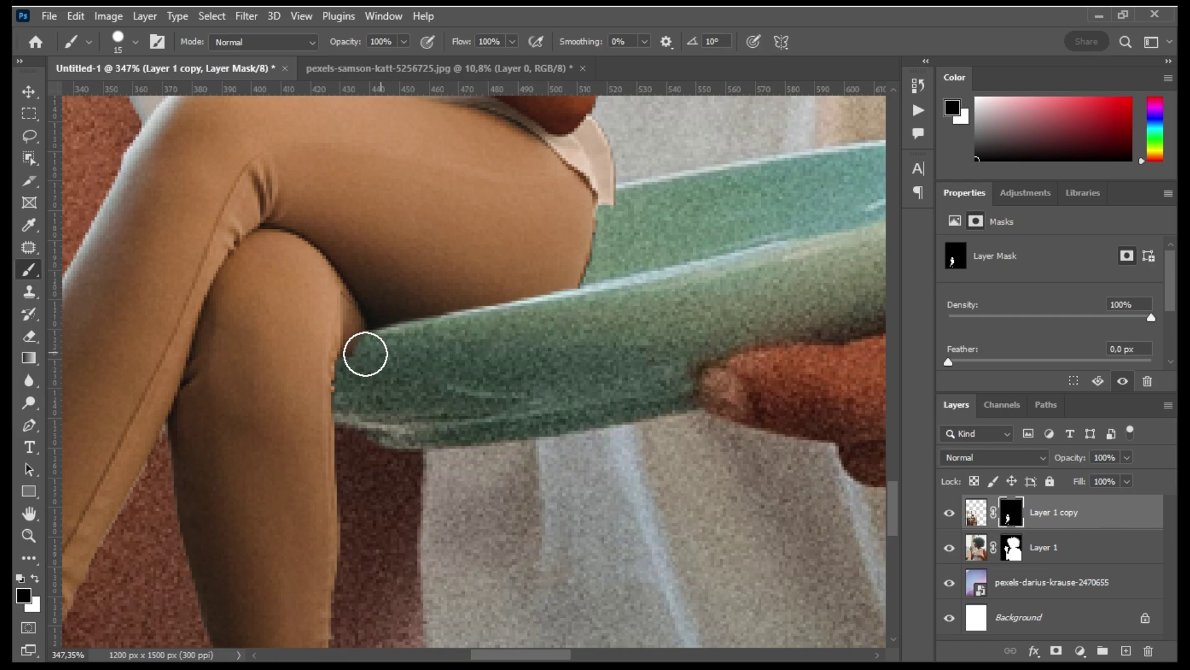
scroll(340, 333, "up", 2)
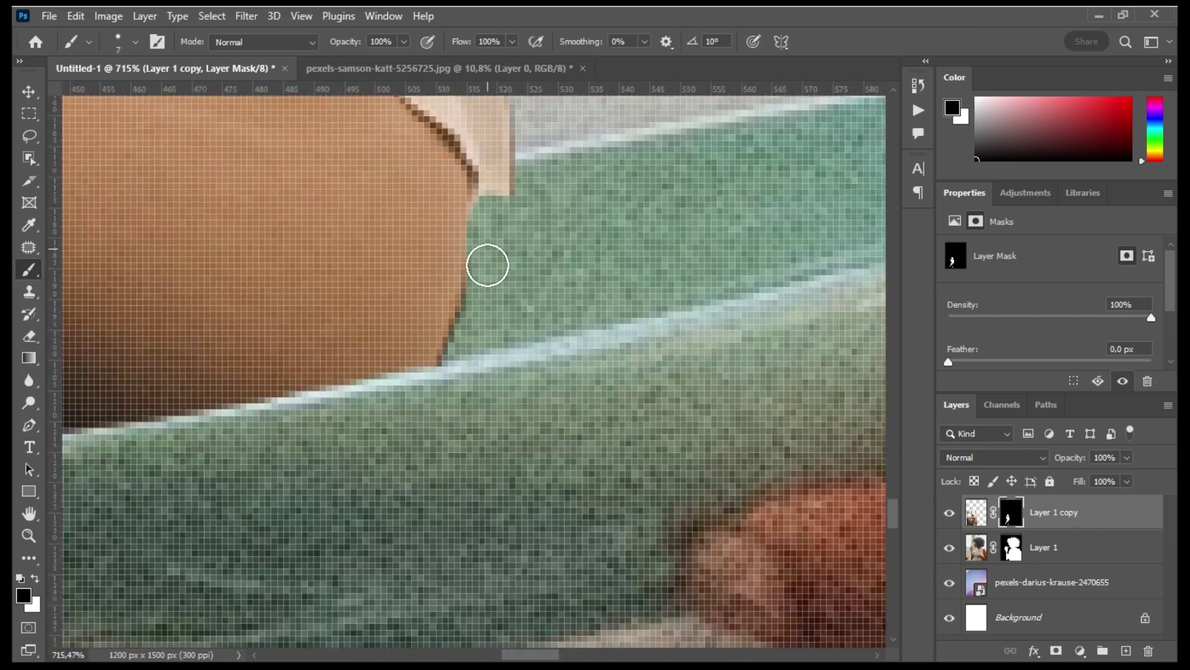
scroll(469, 535, "up", 5)
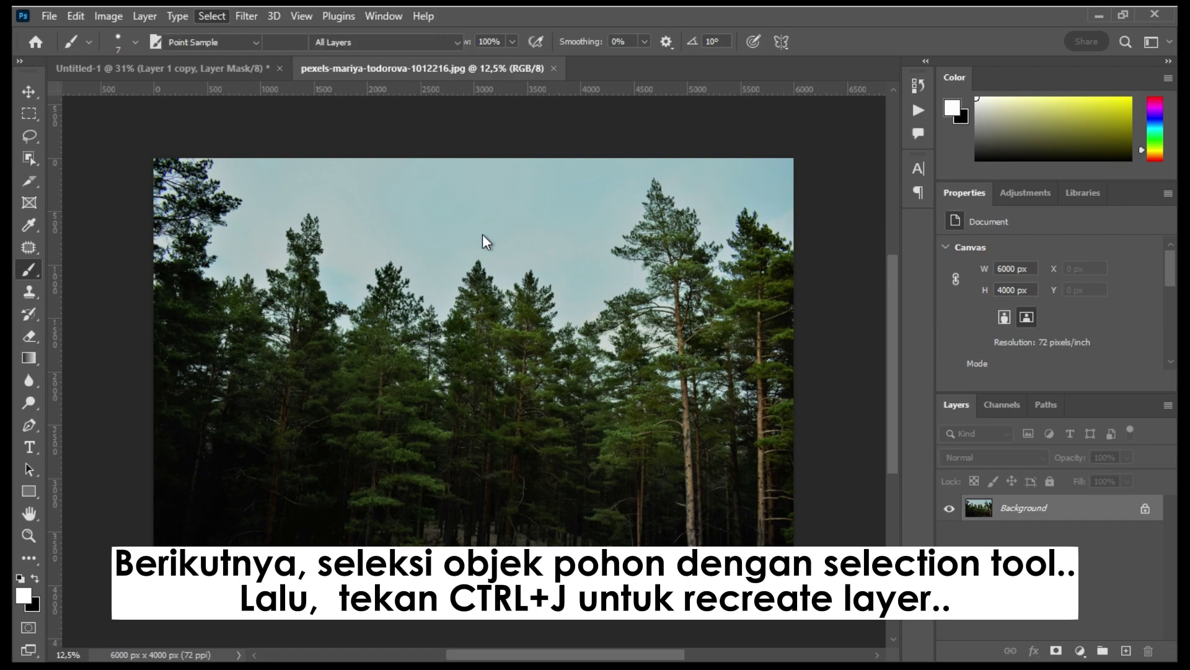
Step: Mask the forest's sky via Color Range, then enlarge, rotate and set the trees below the woman on the cup rim
left_click(479, 207)
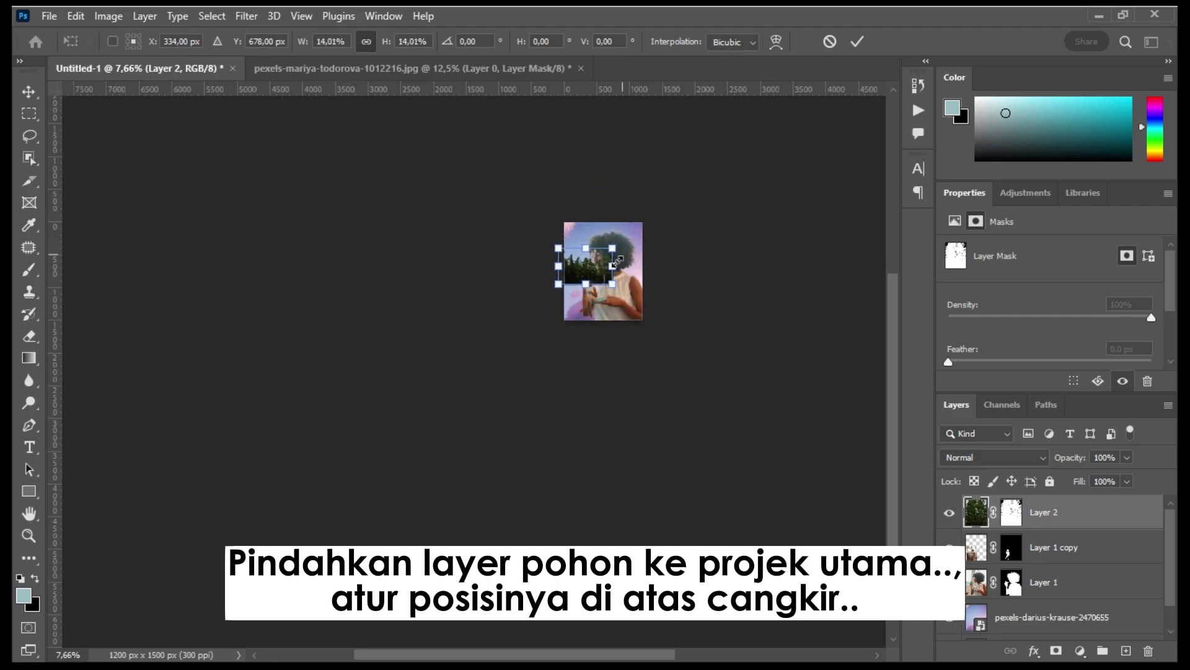
scroll(585, 268, "up", 10)
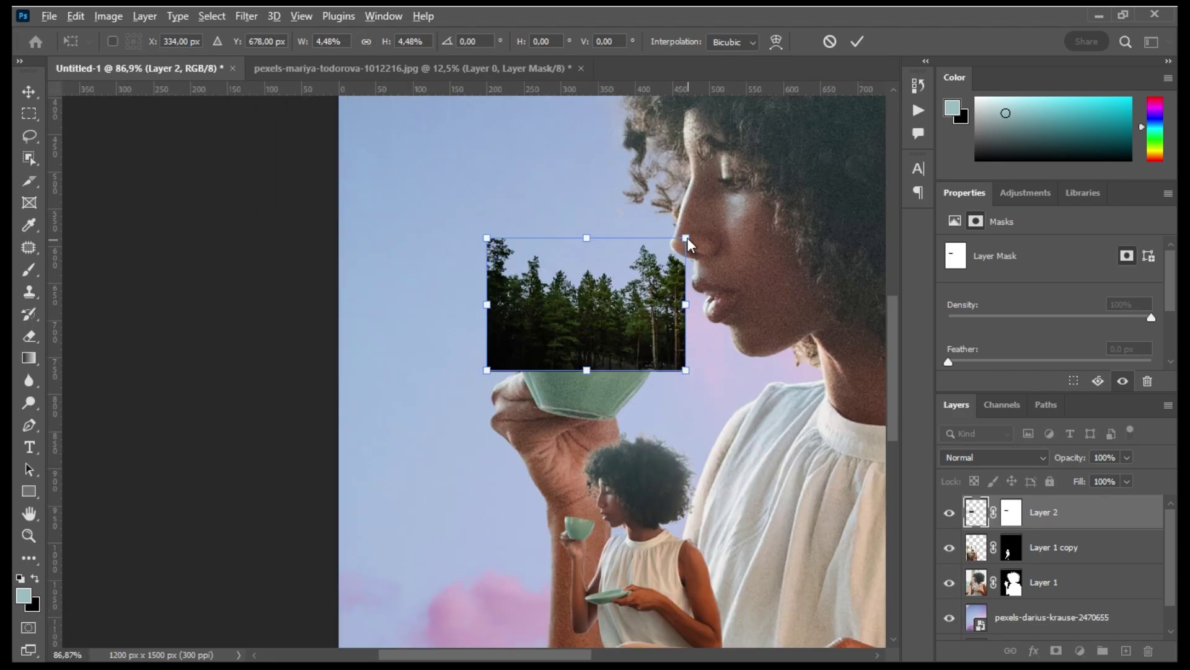
left_click_drag(642, 282, 659, 238)
left_click_drag(725, 186, 735, 211)
key("Return")
key("ctrl+[")
key("ctrl+[")
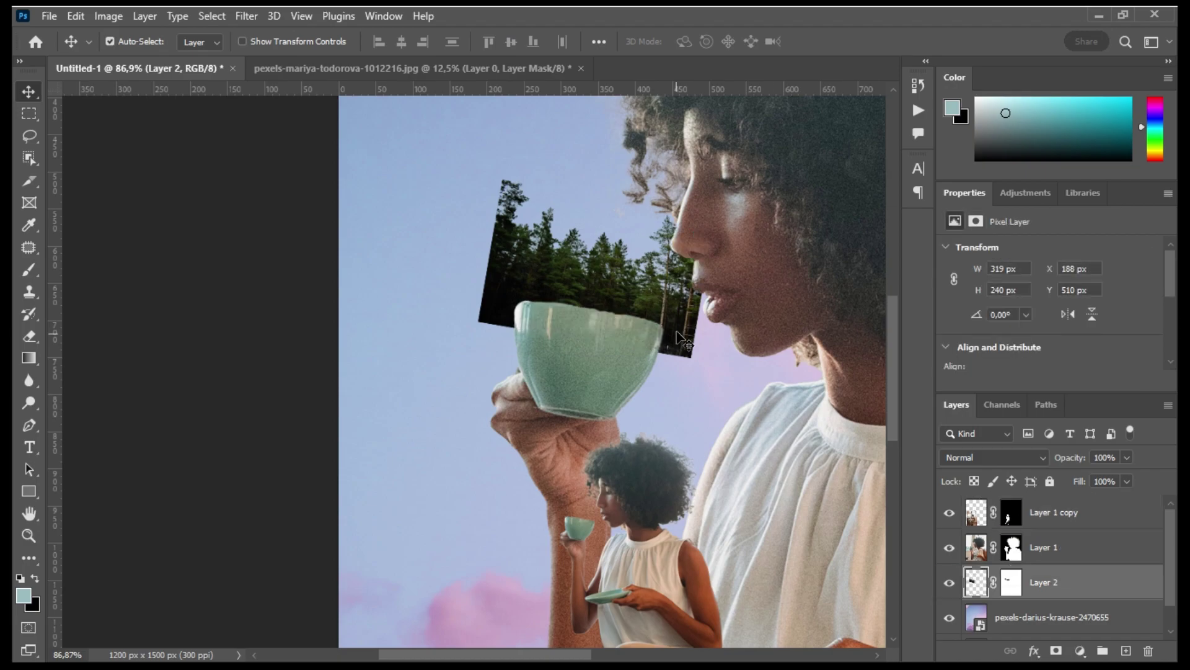
left_click_drag(669, 307, 664, 318)
Step: Paint black on the tree mask to hide the left corner above the cup, nudging the trees down
key("b")
key("d")
key("ctrl+backslash")
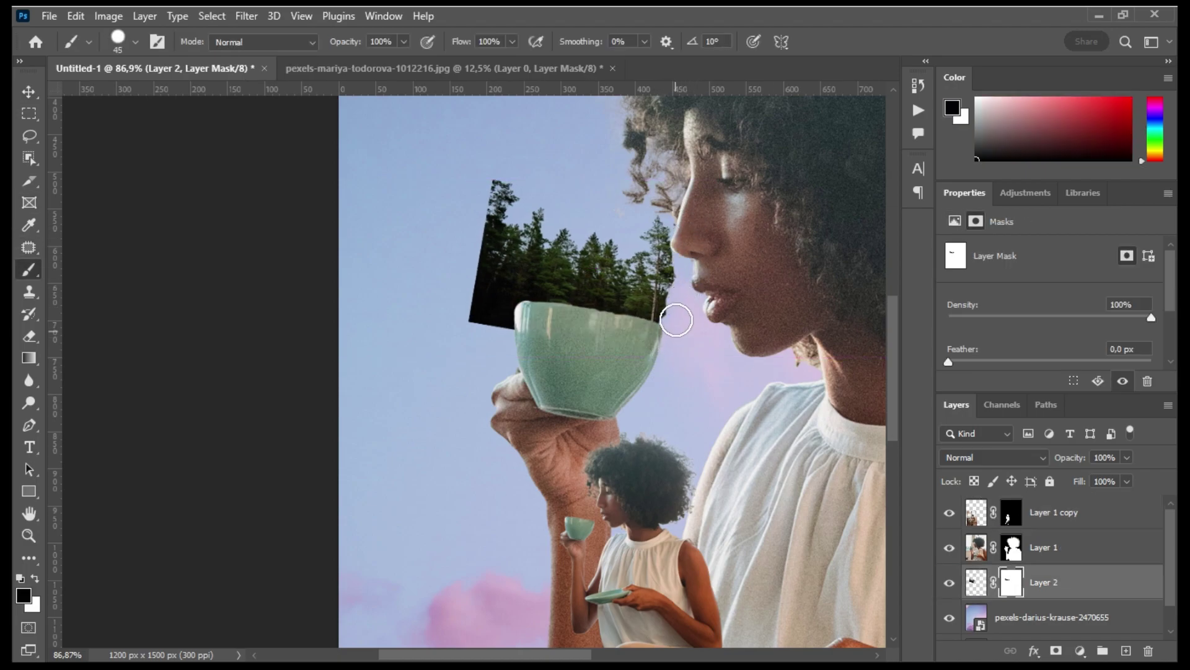
left_click_drag(496, 177, 499, 338)
key("v")
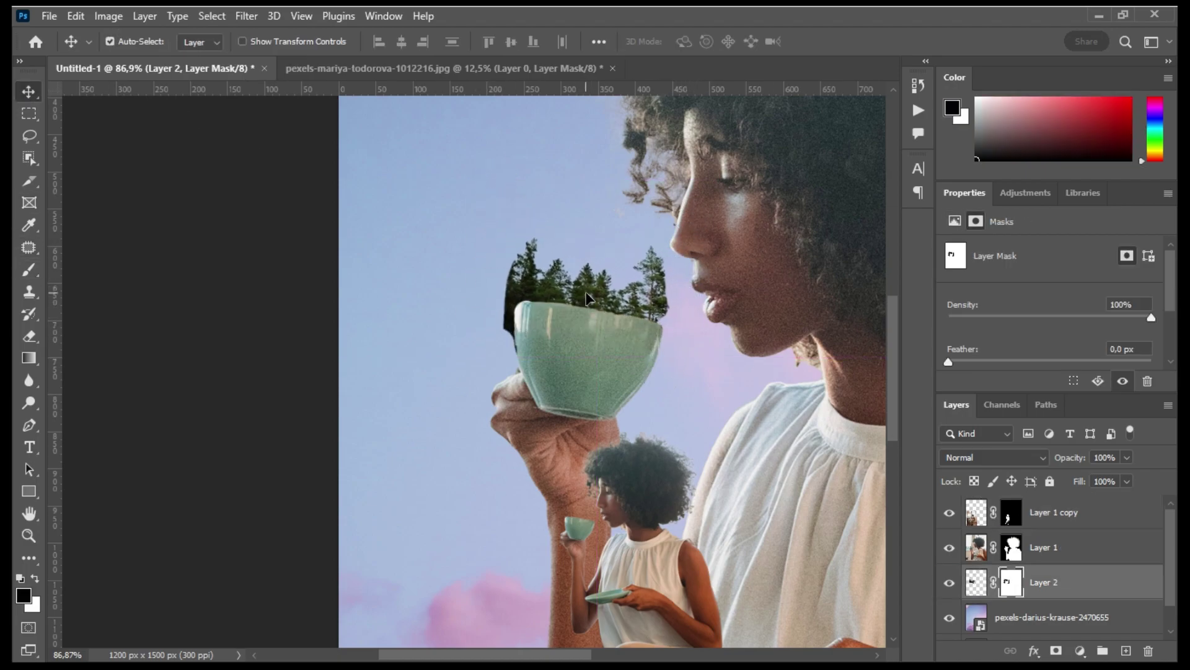
key("b")
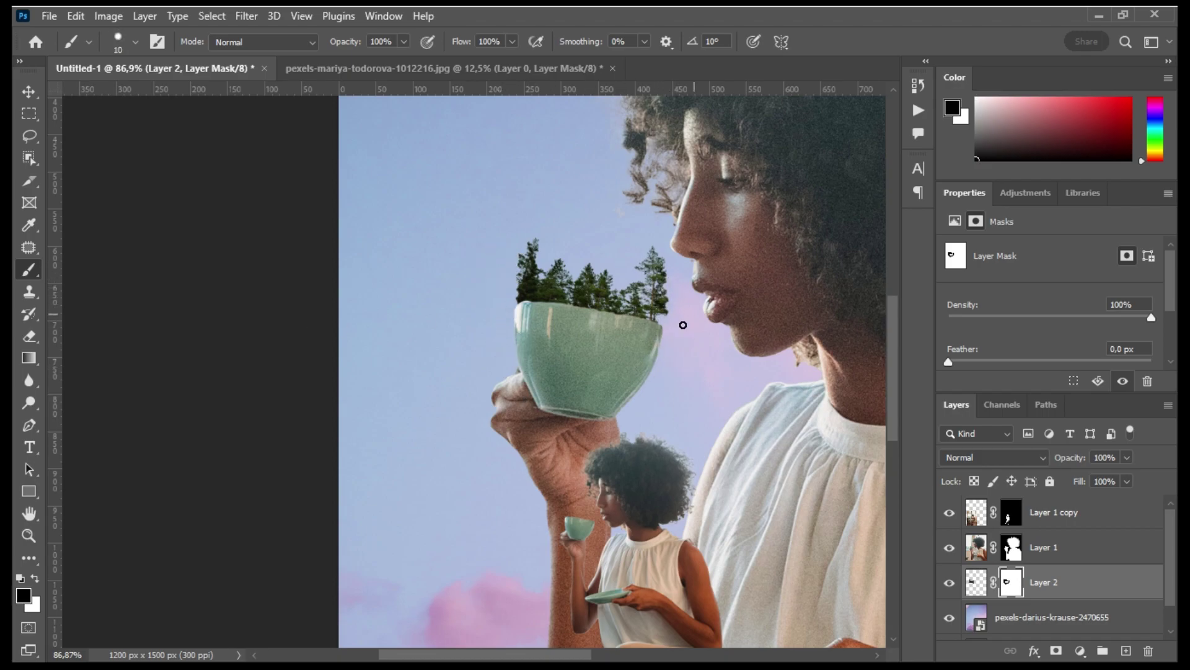
Step: Refine the tree mask's fine edges around the cup rim with smaller and larger brushes
scroll(519, 251, "up", 3)
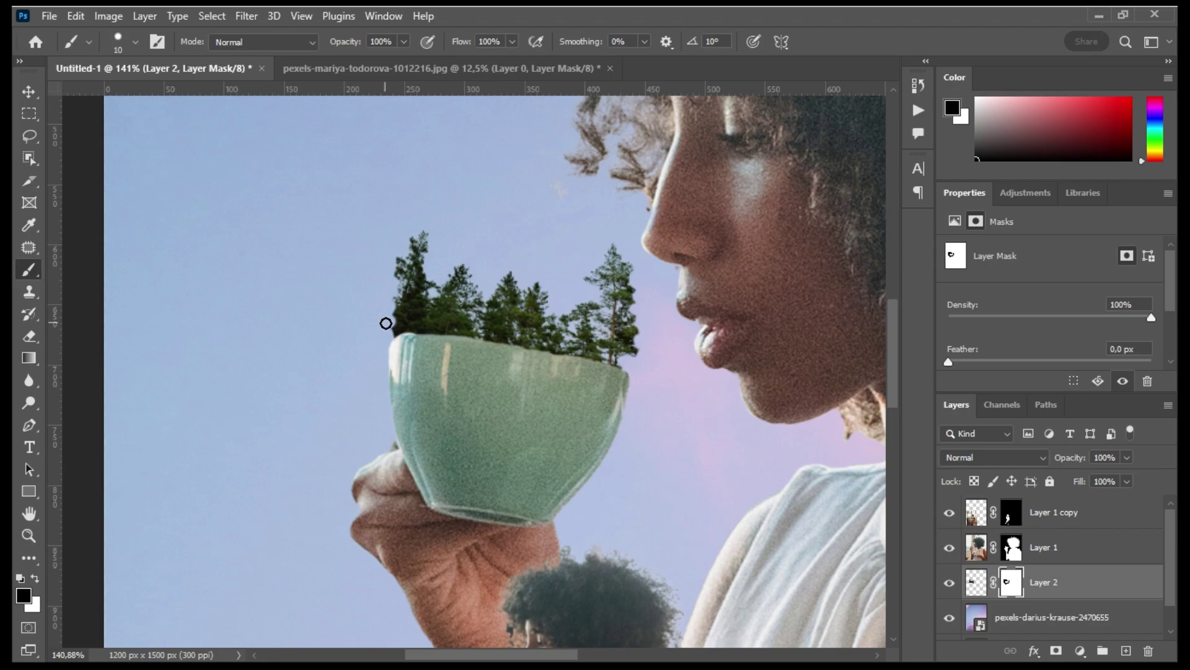
scroll(434, 502, "up", 2)
key("bracketleft")
key("bracketleft")
key("bracketleft")
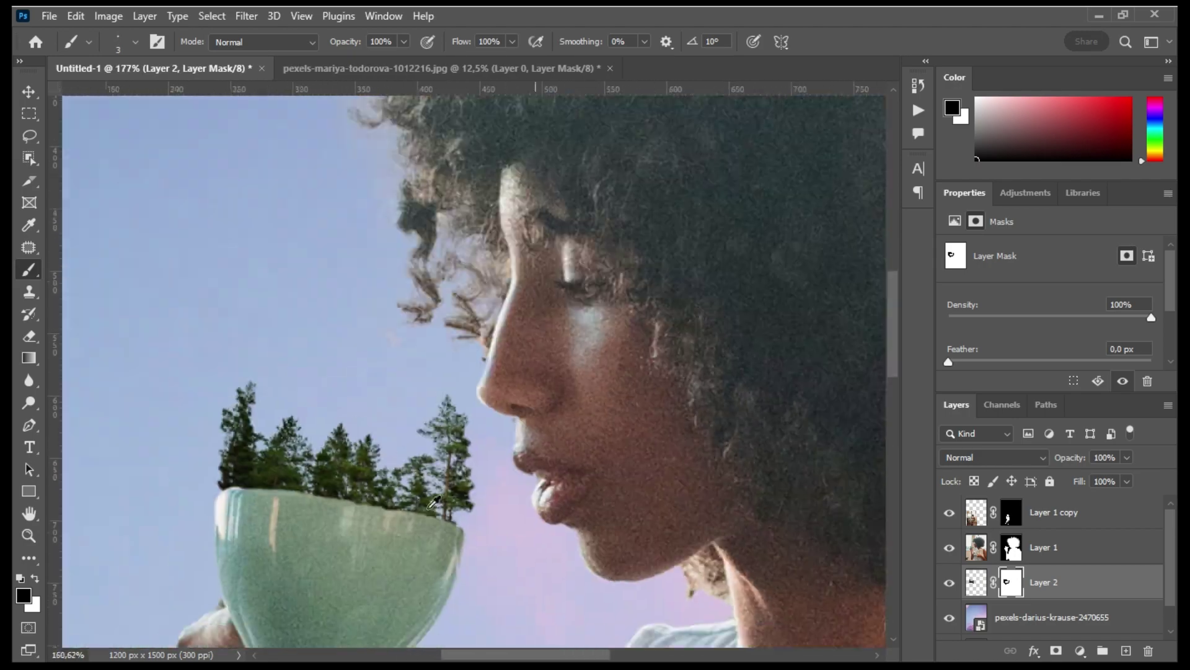
scroll(248, 514, "up", 3)
scroll(243, 457, "down", 3)
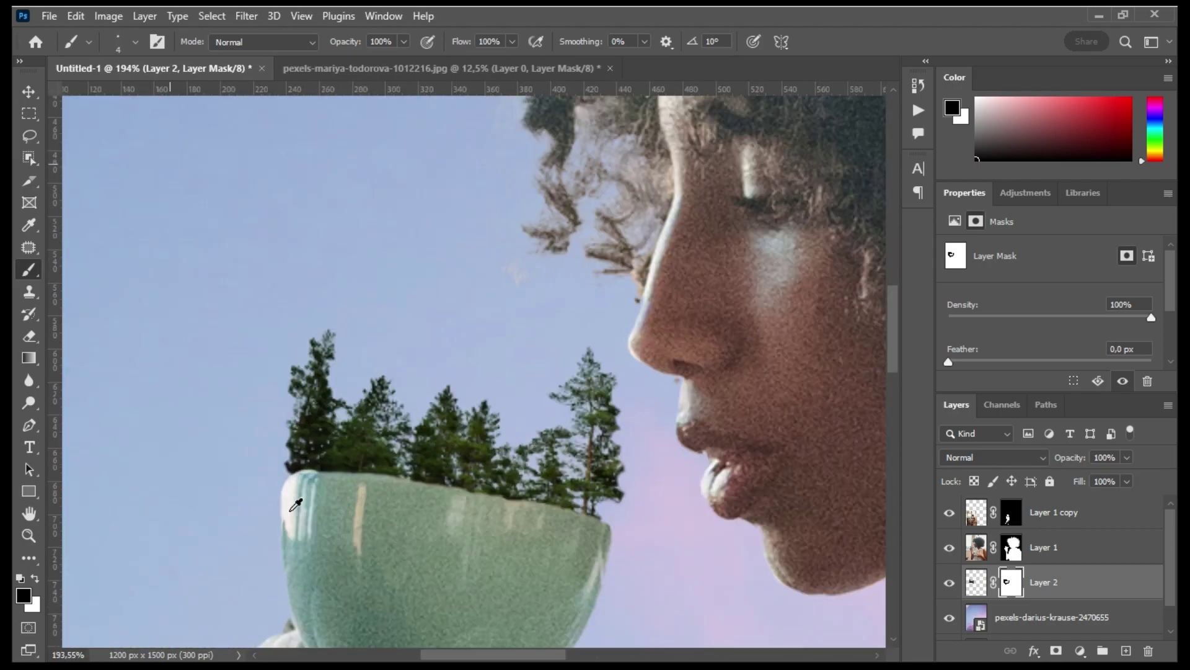
scroll(372, 434, "up", 2)
scroll(434, 403, "down", 4)
scroll(526, 389, "up", 3)
key("bracketright")
key("bracketright")
key("bracketright")
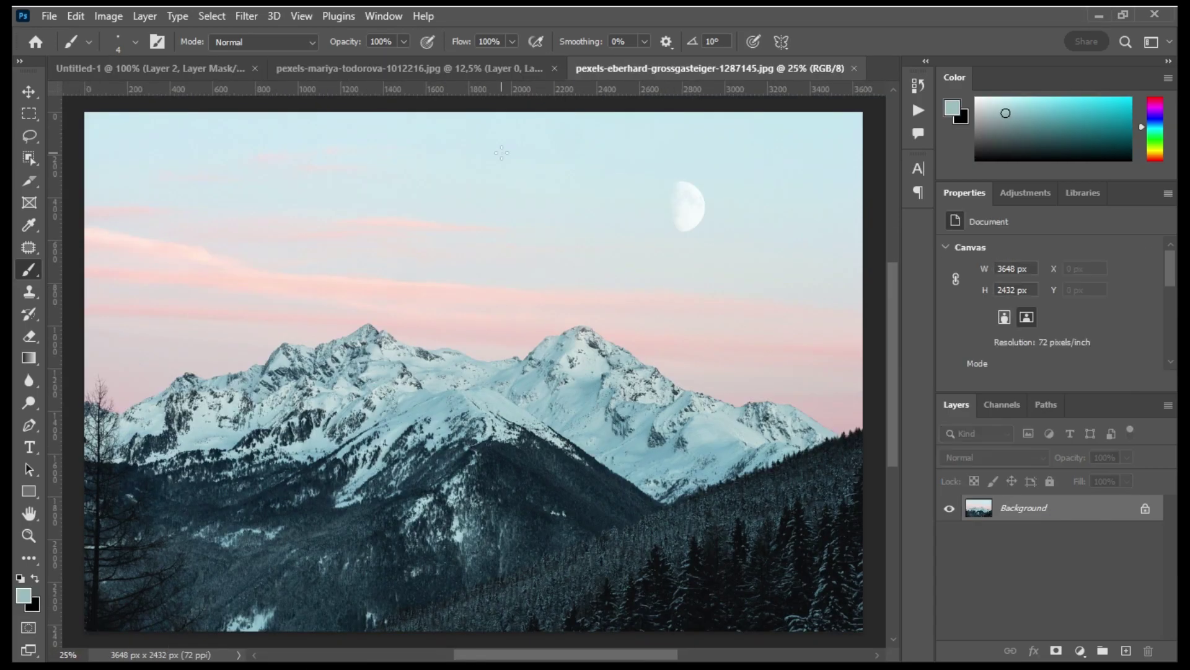
Step: Select the snowy mountains with Object Selection and mask out their sky
scroll(378, 258, "down", 1)
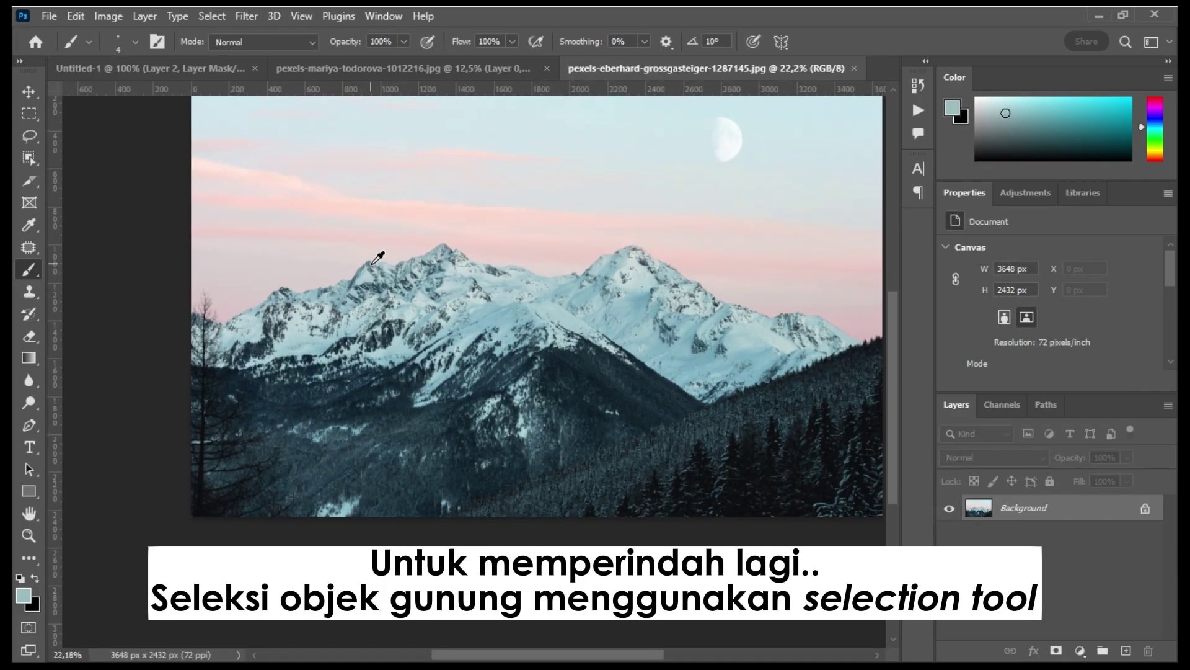
key("w")
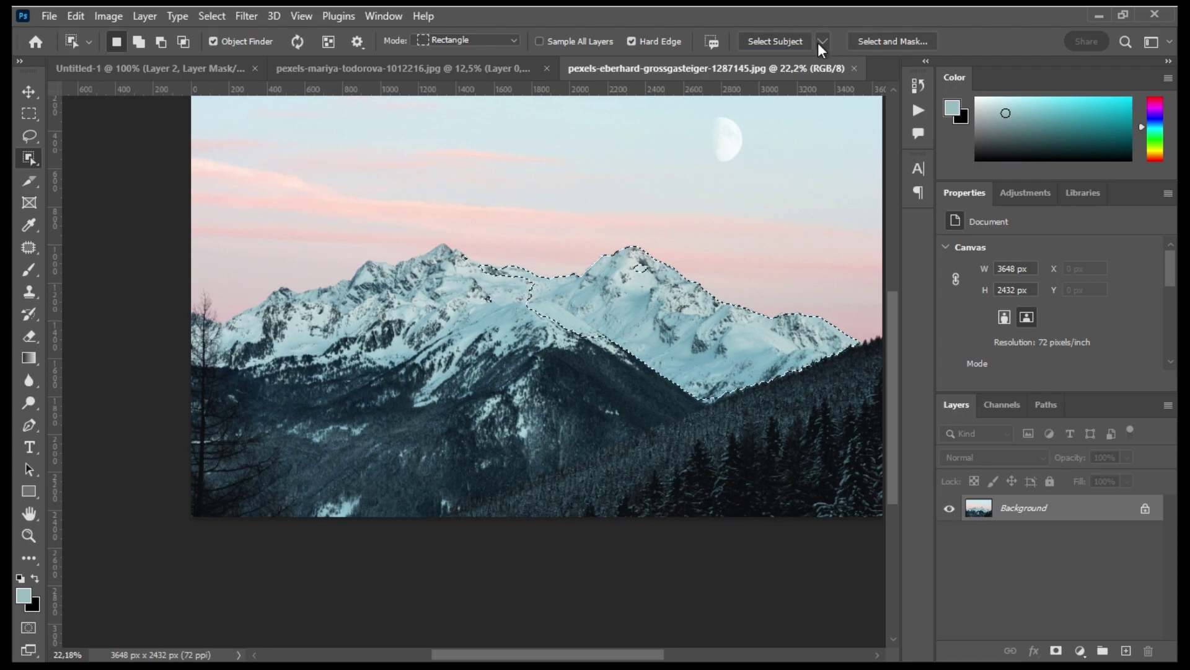
scroll(792, 180, "down", 4)
scroll(788, 181, "up", 3)
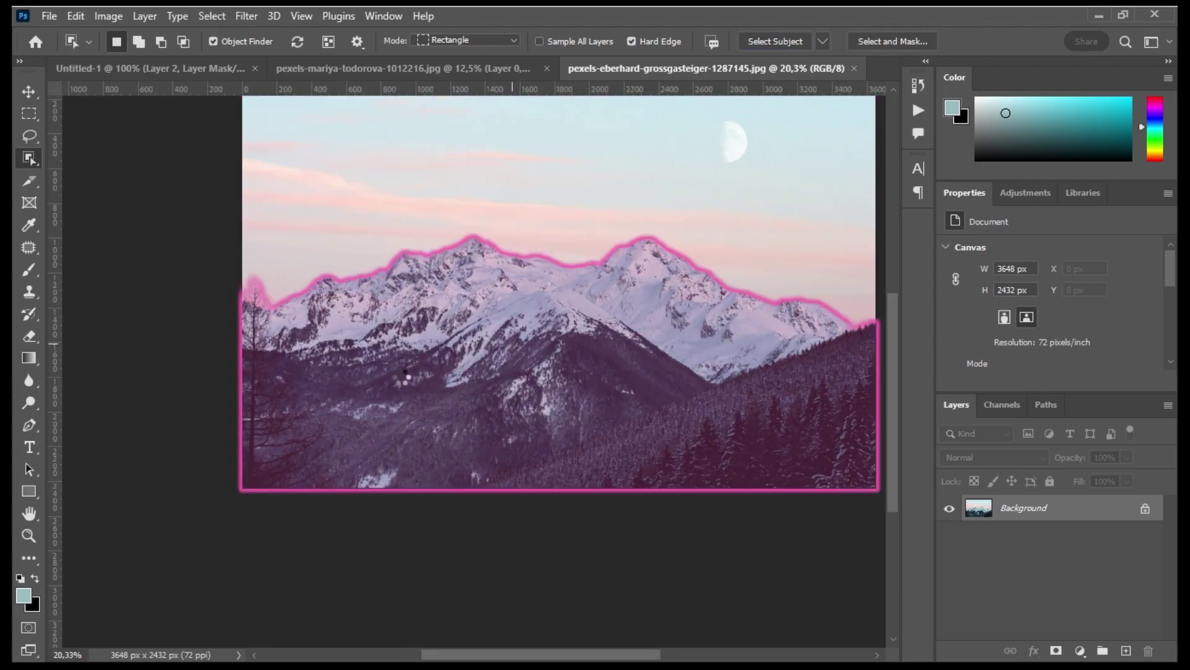
left_click(406, 377)
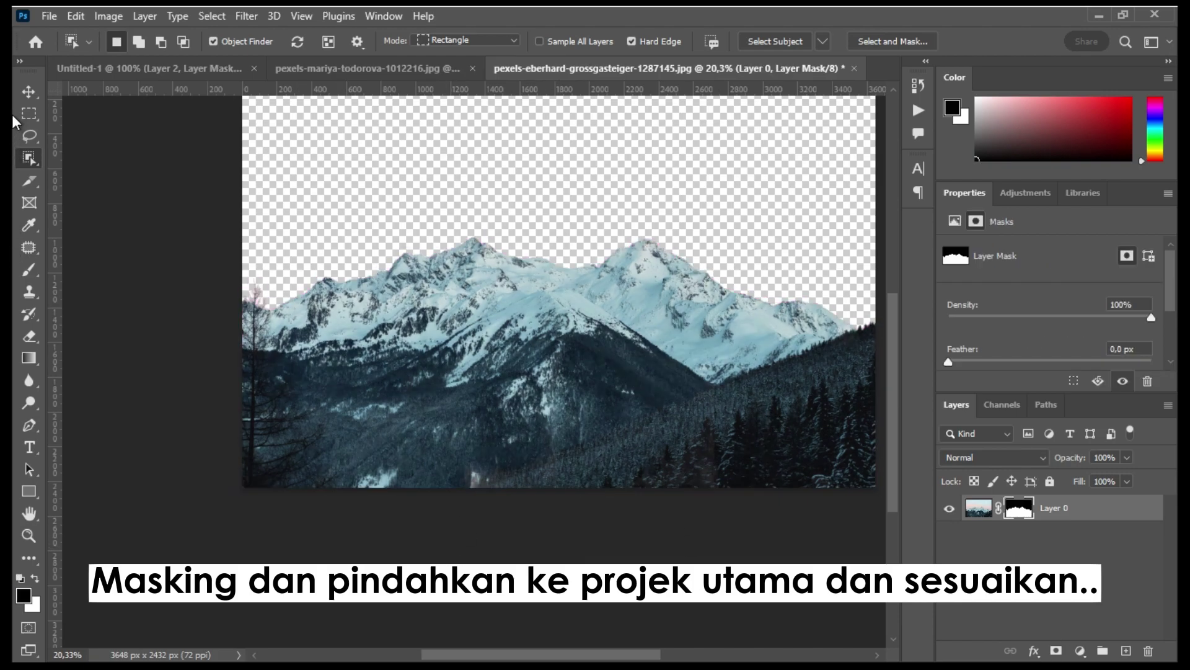
Step: Drag the mountains into the main composite and shrink them onto the large cup
left_click(30, 91)
left_click_drag(545, 344, 149, 68)
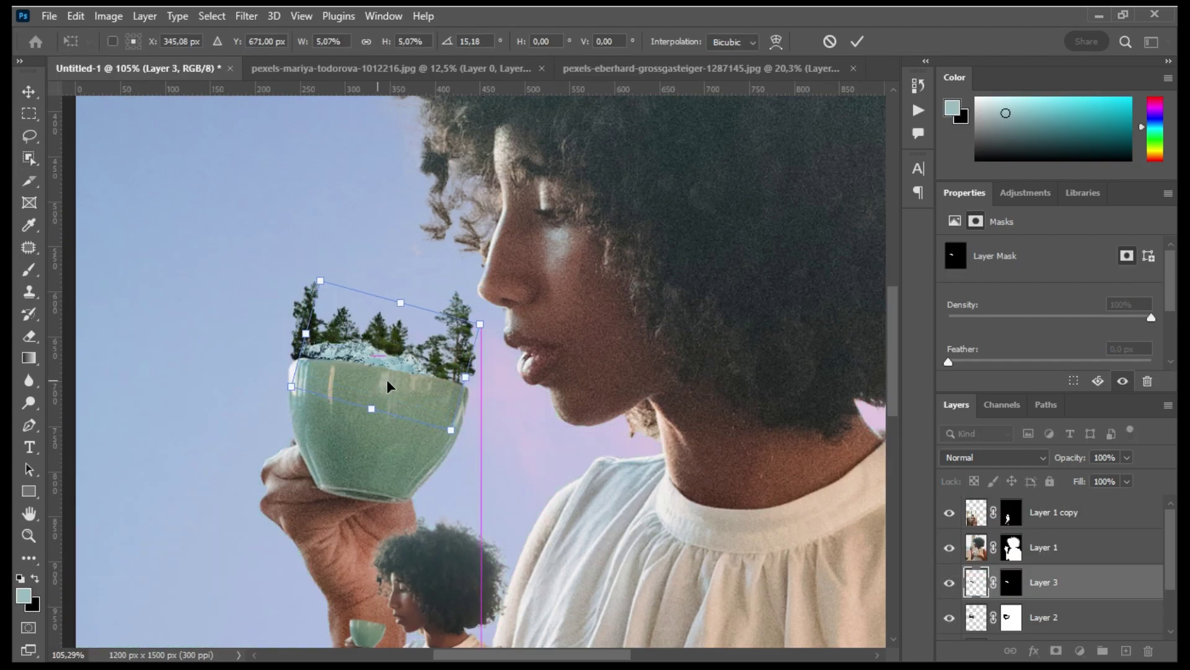
left_click_drag(480, 289, 571, 267)
Step: Confirm the mountains' resize, nudge them over the cup, and target their mask with black
key("Return")
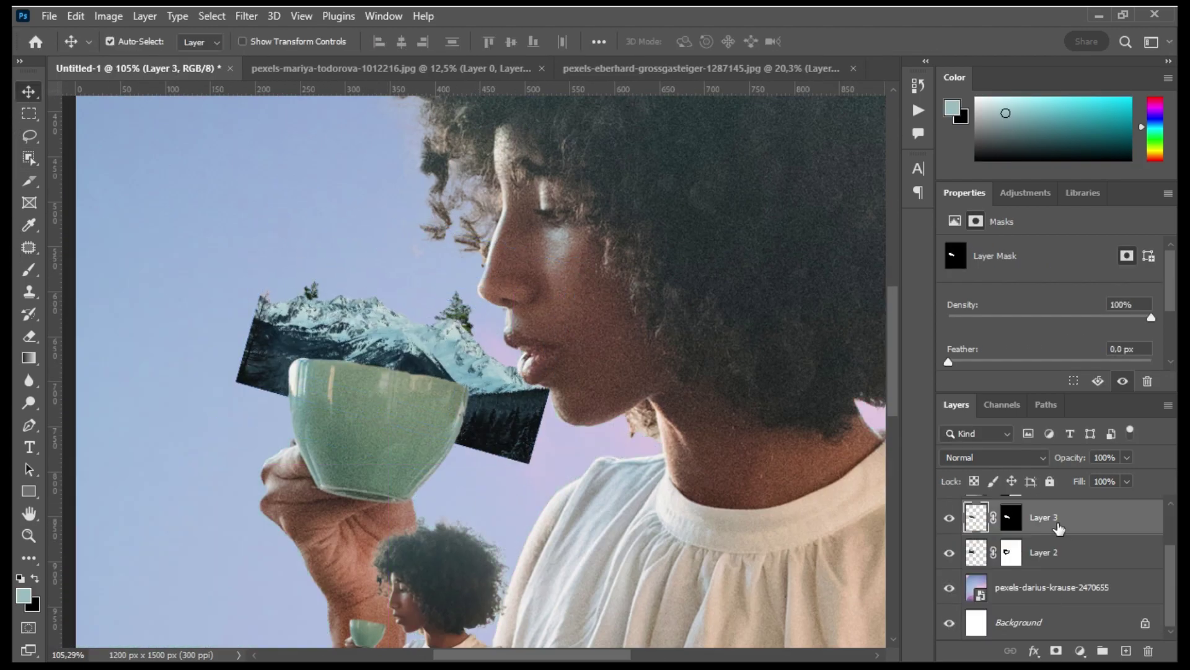
mouse_move(496, 422)
left_mouse_down()
mouse_move(507, 442)
mouse_move(502, 310)
left_mouse_up()
left_click(1011, 551)
key("d")
key("b")
Step: Paint black on the mountain mask to hide the edges outside the cup
left_click_drag(266, 372, 254, 257)
scroll(331, 372, "down", 2)
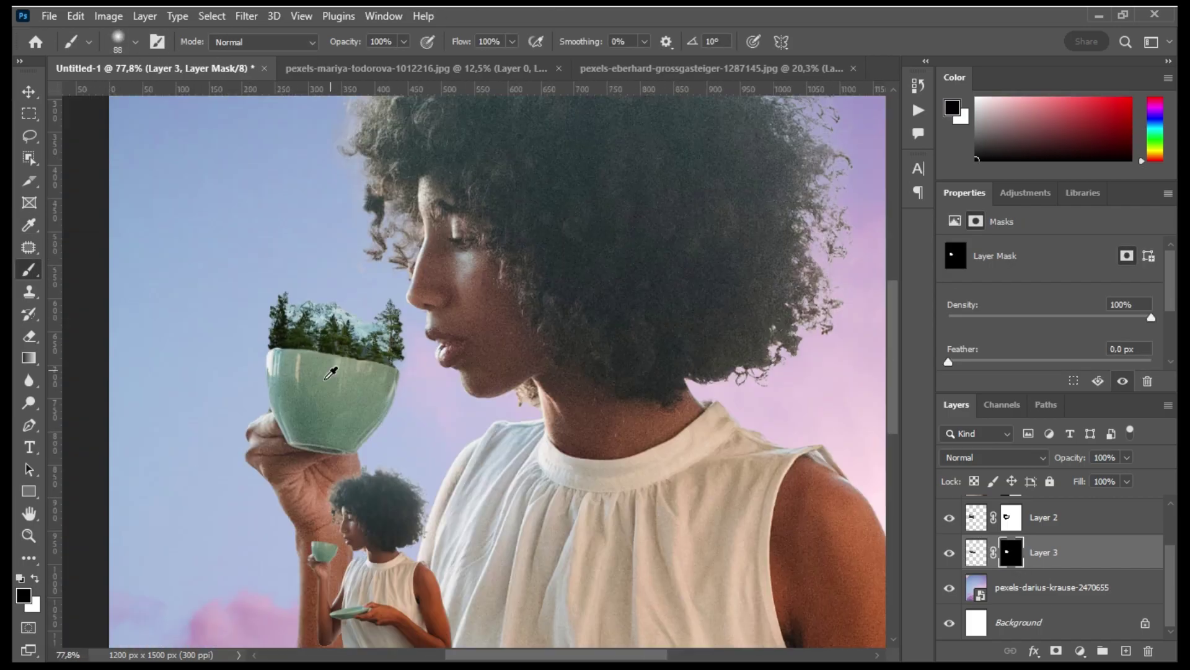
scroll(332, 372, "down", 4)
scroll(465, 266, "up", 4)
scroll(279, 265, "down", 2)
scroll(212, 242, "up", 3)
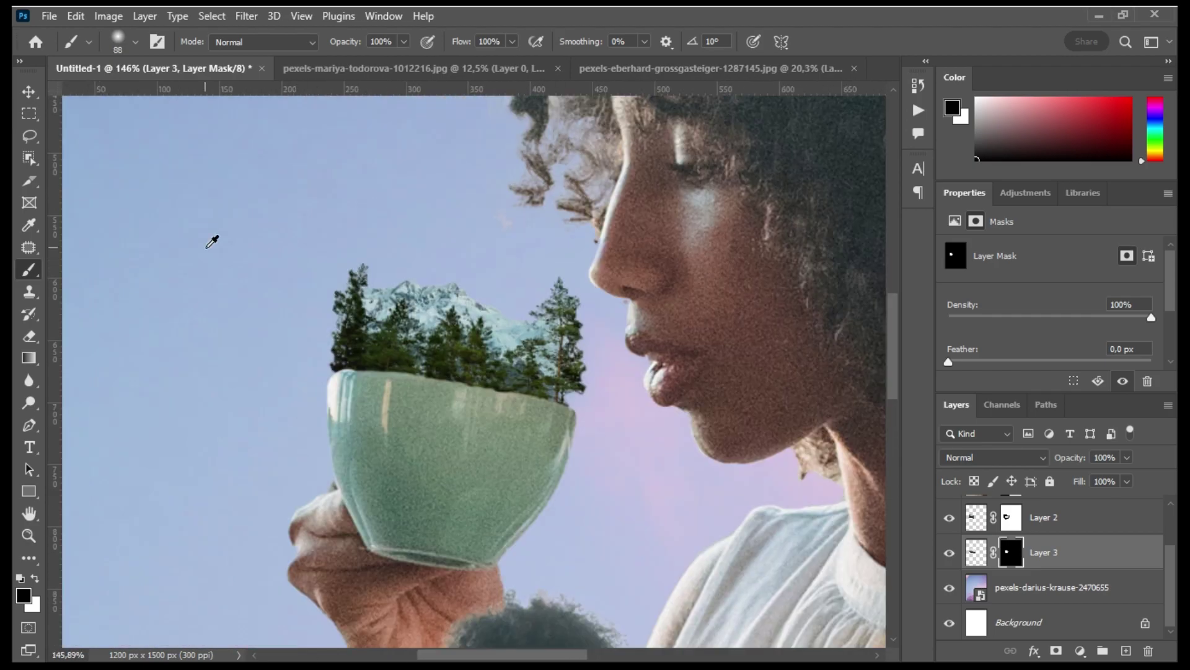
scroll(212, 241, "down", 3)
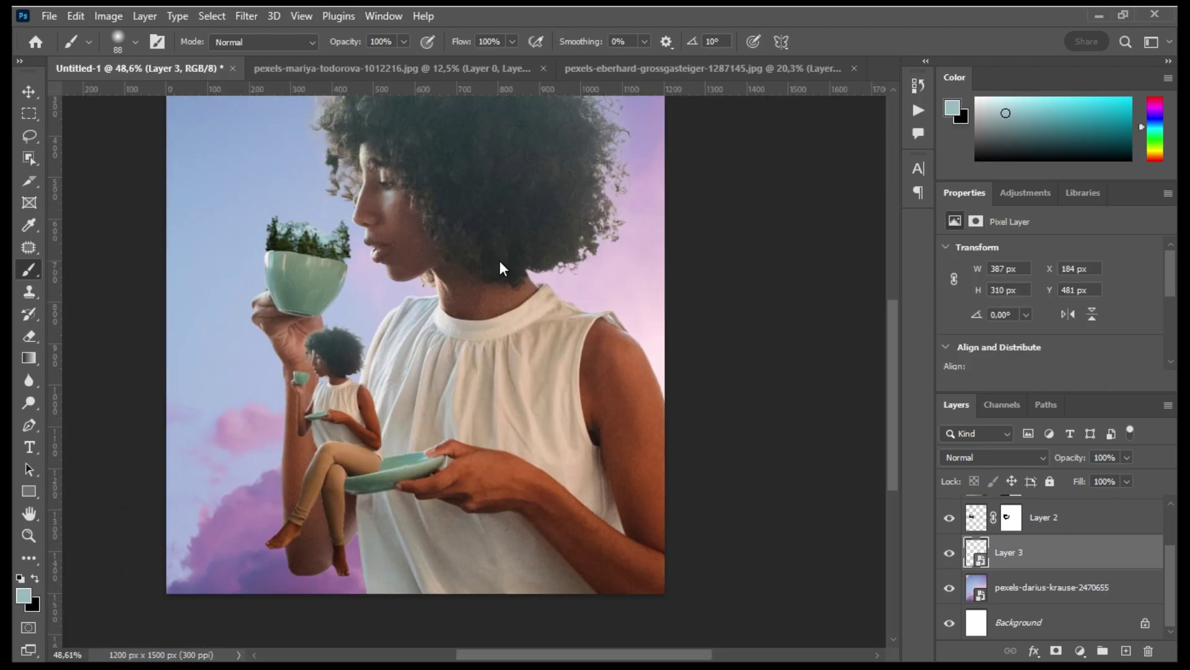
Step: Sample a colour with the Eyedropper and select the tree layer
key("i")
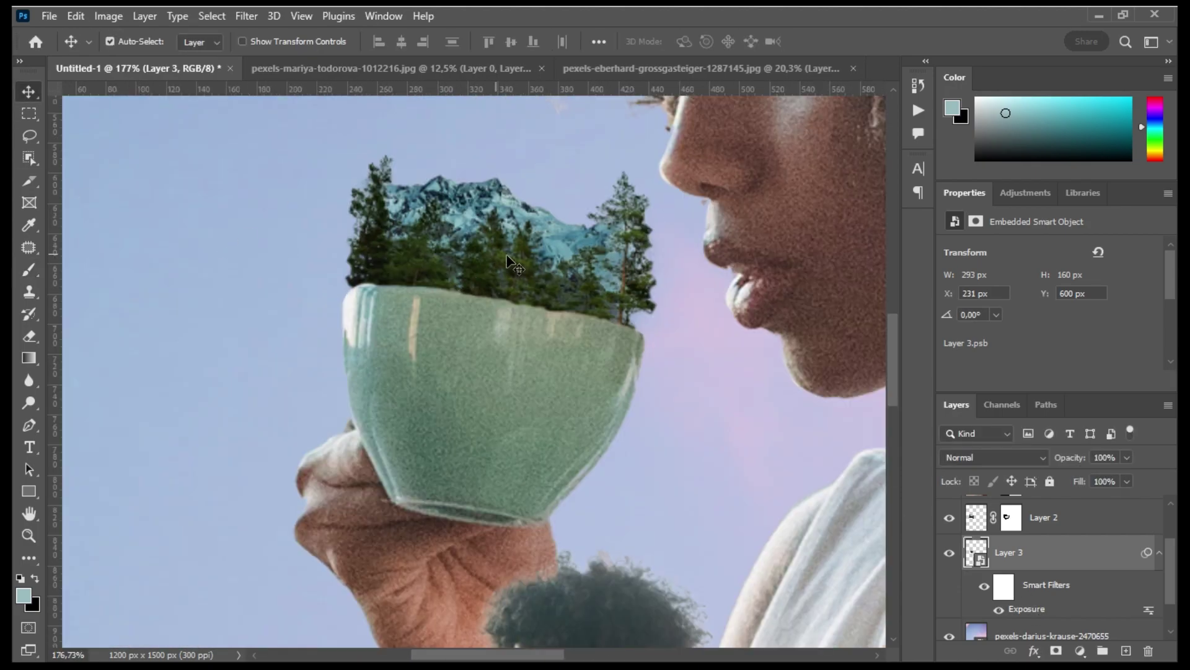
left_click(483, 248)
scroll(445, 418, "up", 1)
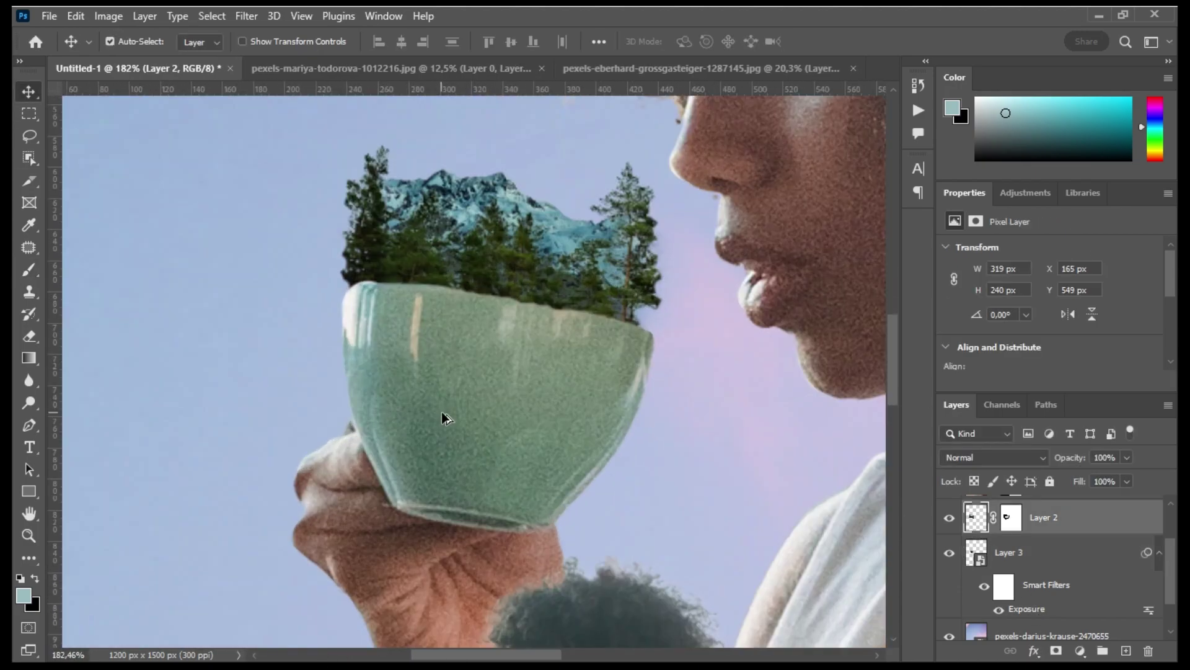
scroll(395, 431, "down", 3)
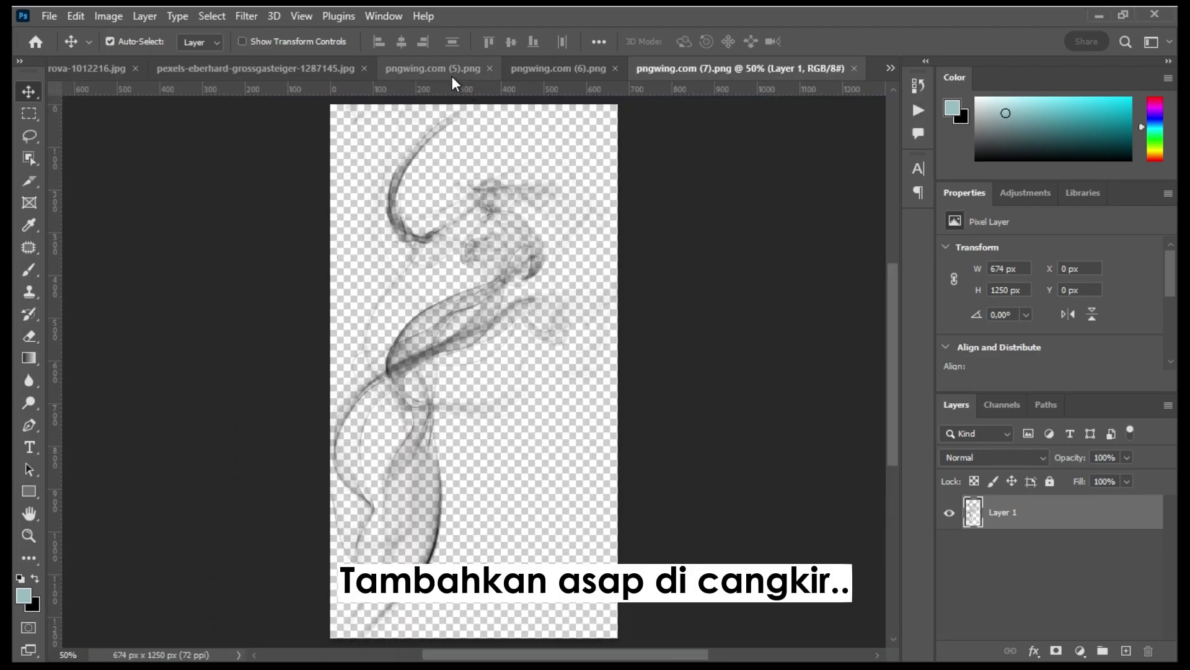
Step: Bring up the pngwing.com (5).png image and softly fade the tree mask around the large cup
left_click(453, 73)
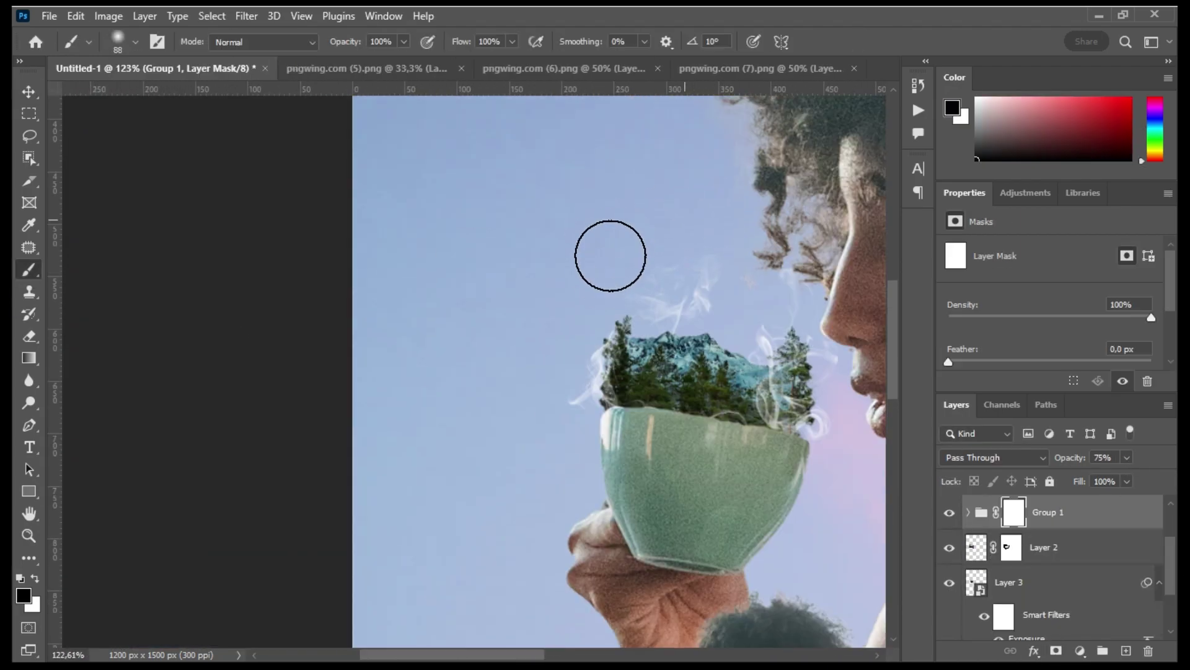
left_click(1037, 552)
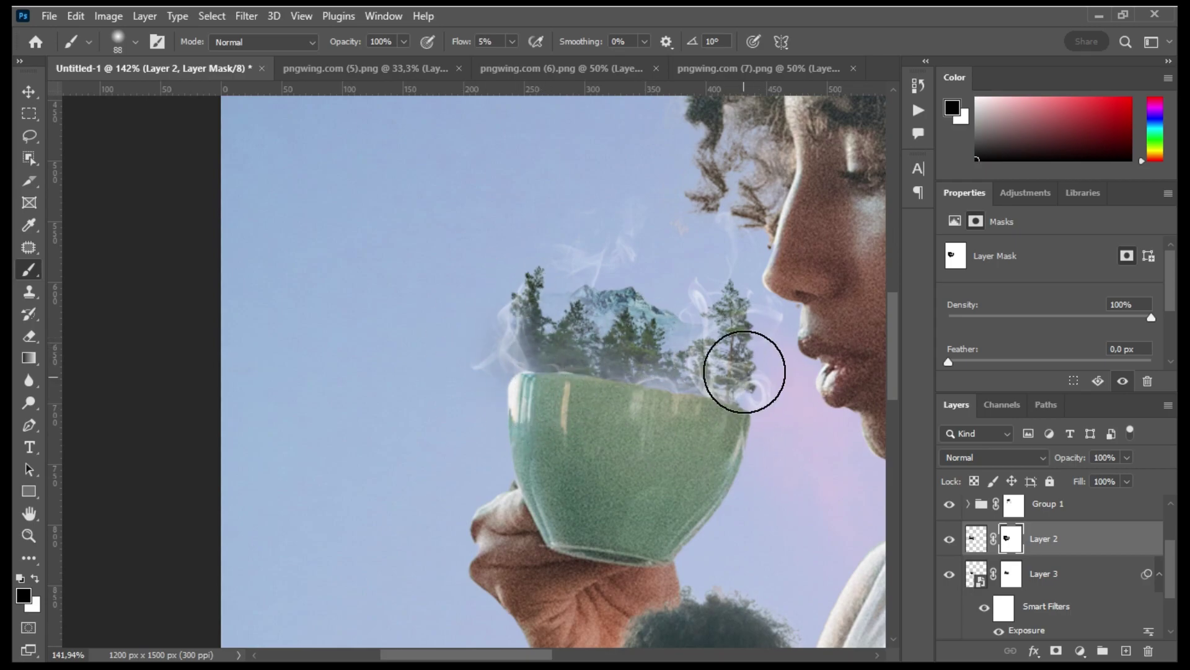
scroll(675, 388, "down", 5)
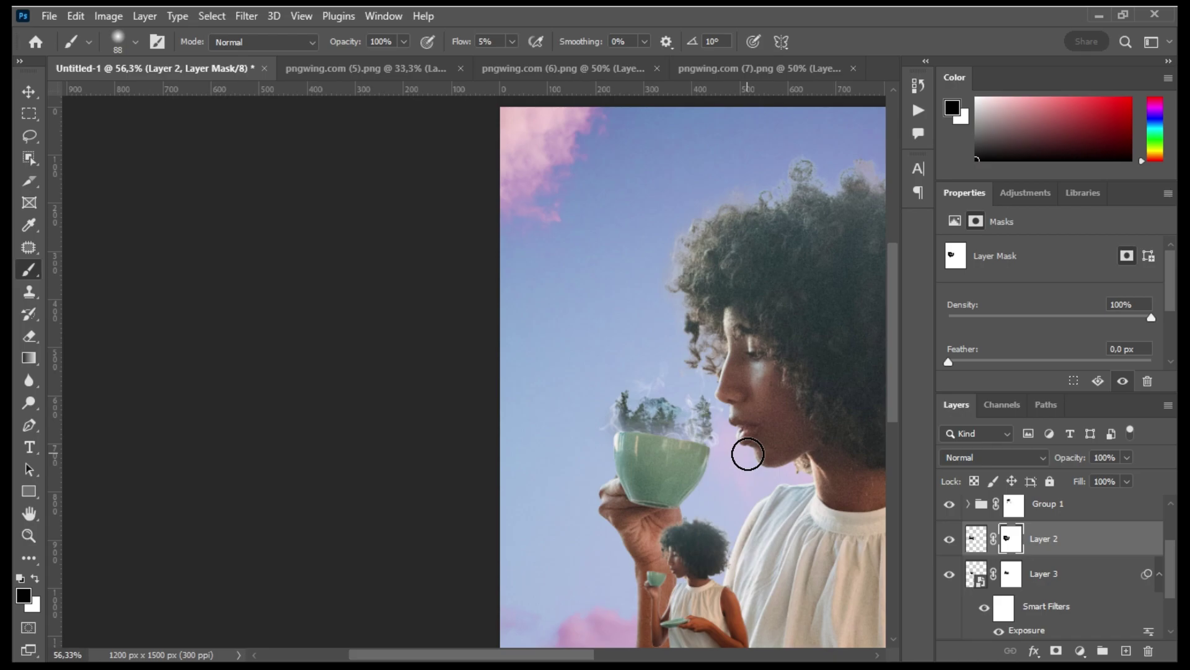
scroll(736, 430, "up", 5)
key("alt+bracketright")
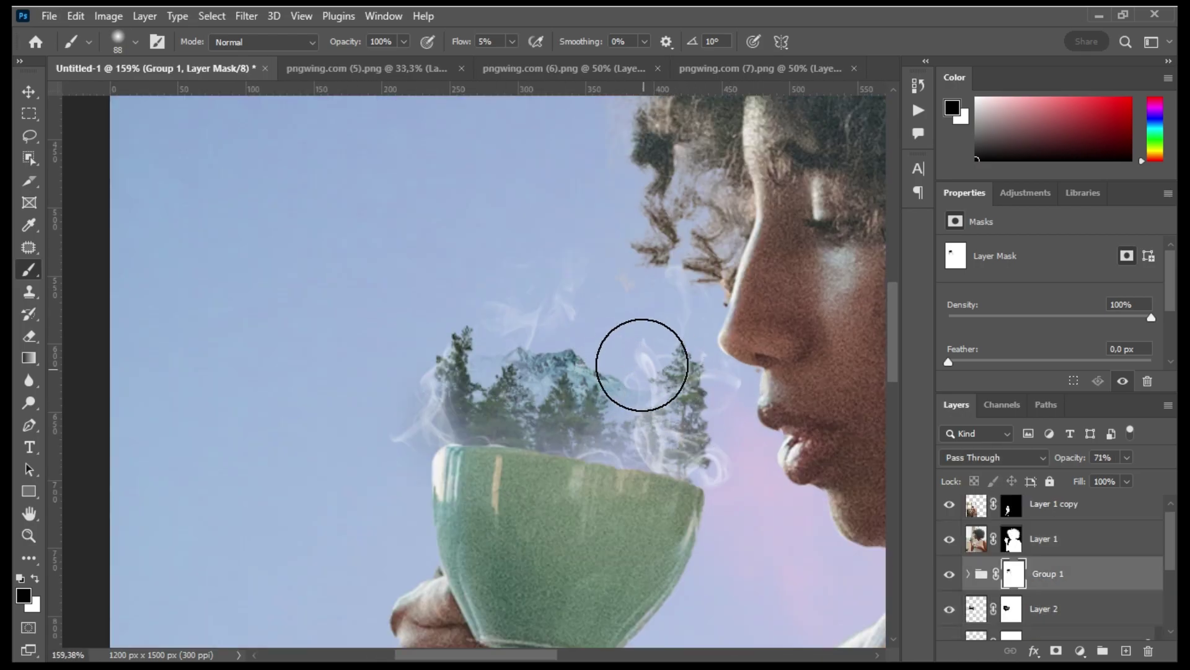
scroll(620, 385, "down", 4)
scroll(595, 428, "up", 4)
scroll(685, 465, "left", 3)
scroll(685, 465, "down", 3)
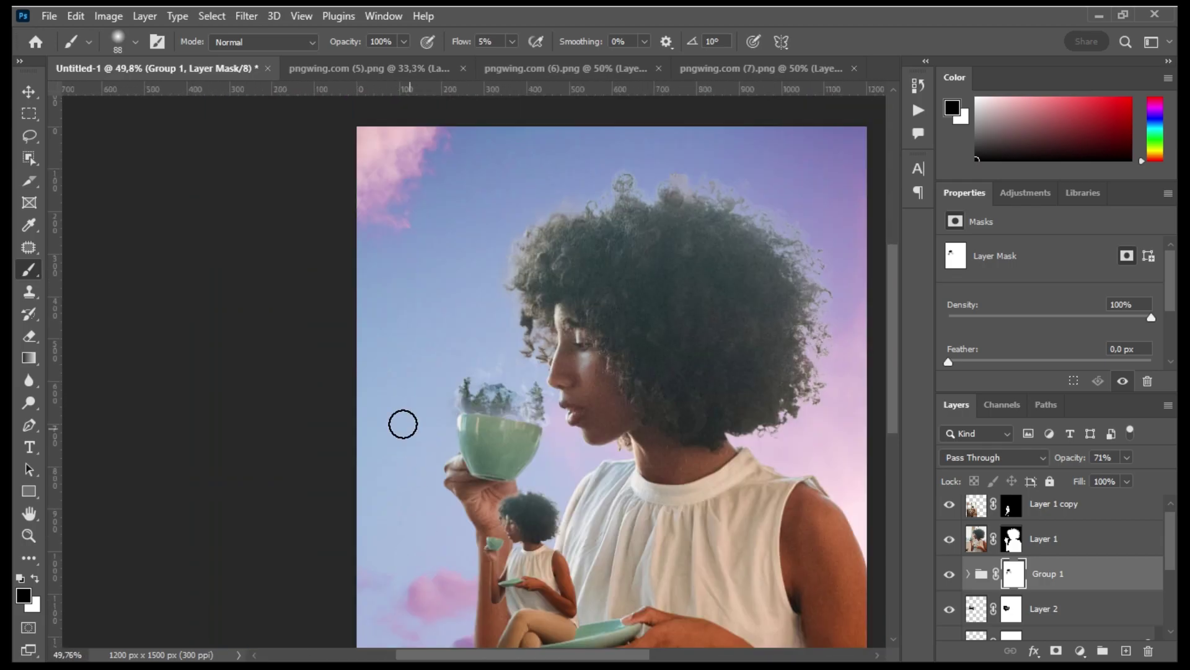
scroll(515, 319, "up", 3)
scroll(515, 319, "up", 2)
key("alt+bracketleft")
key("alt+bracketleft")
Step: Soft-brush the Layer 2 mask at 5% flow to blend the steam edges into the sky
left_click(1008, 545)
scroll(433, 372, "down", 3)
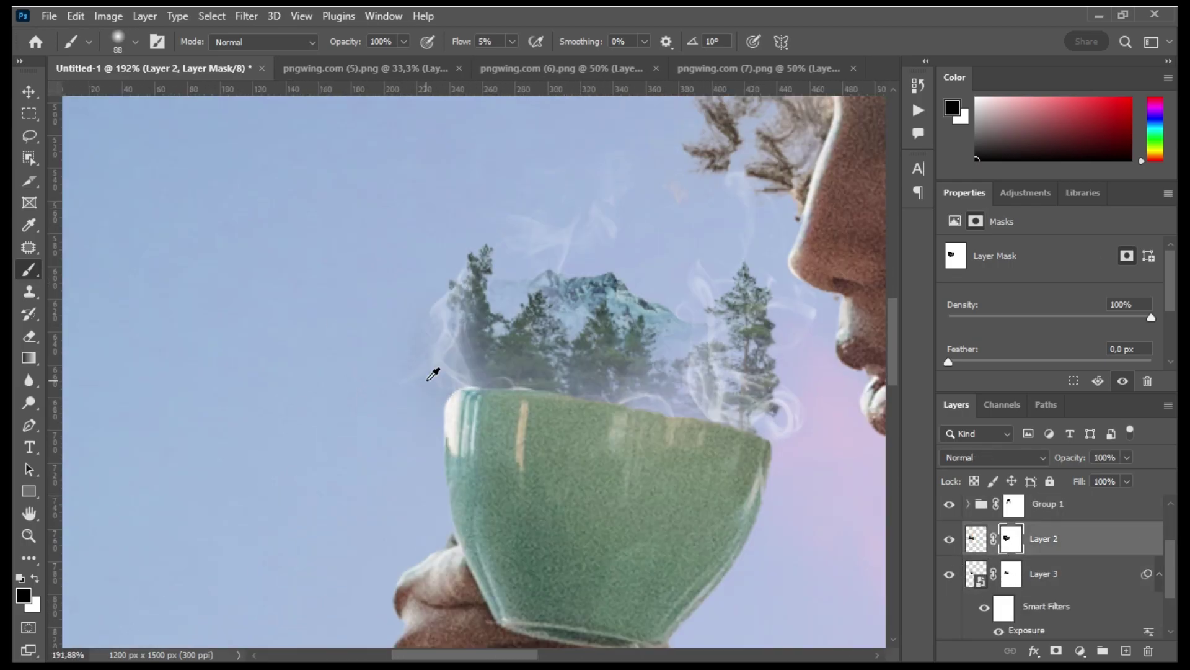
scroll(626, 494, "down", 3)
scroll(590, 364, "up", 2)
scroll(590, 364, "up", 1)
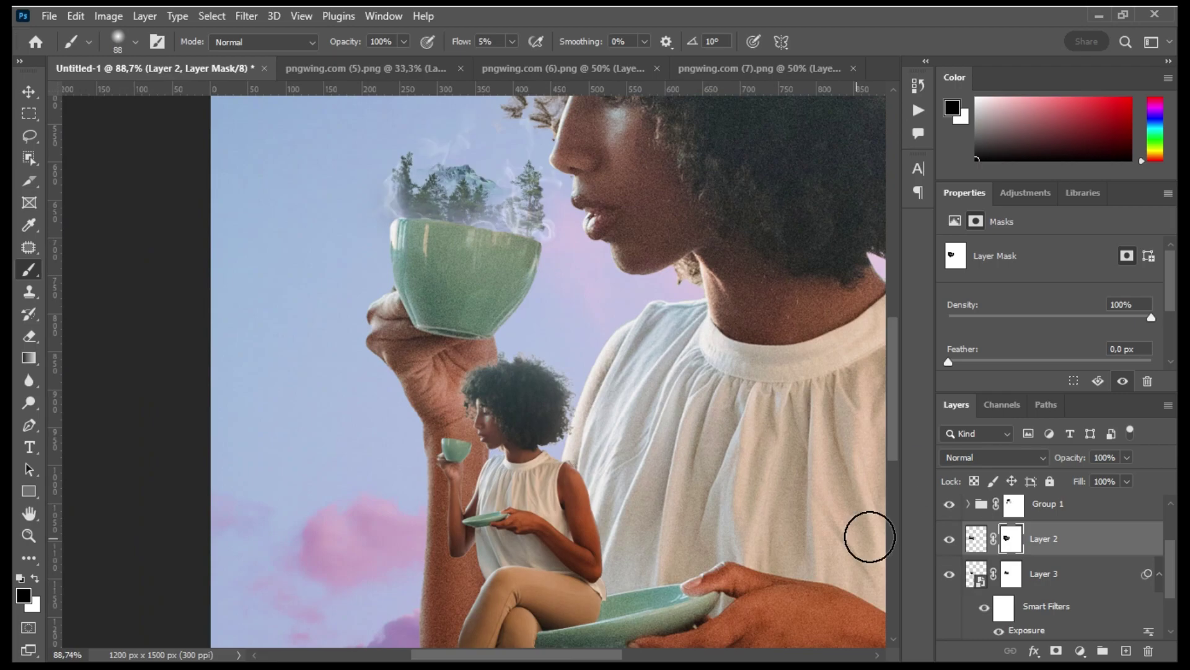
key("alt+bracketleft")
scroll(546, 253, "up", 2)
scroll(716, 290, "down", 2)
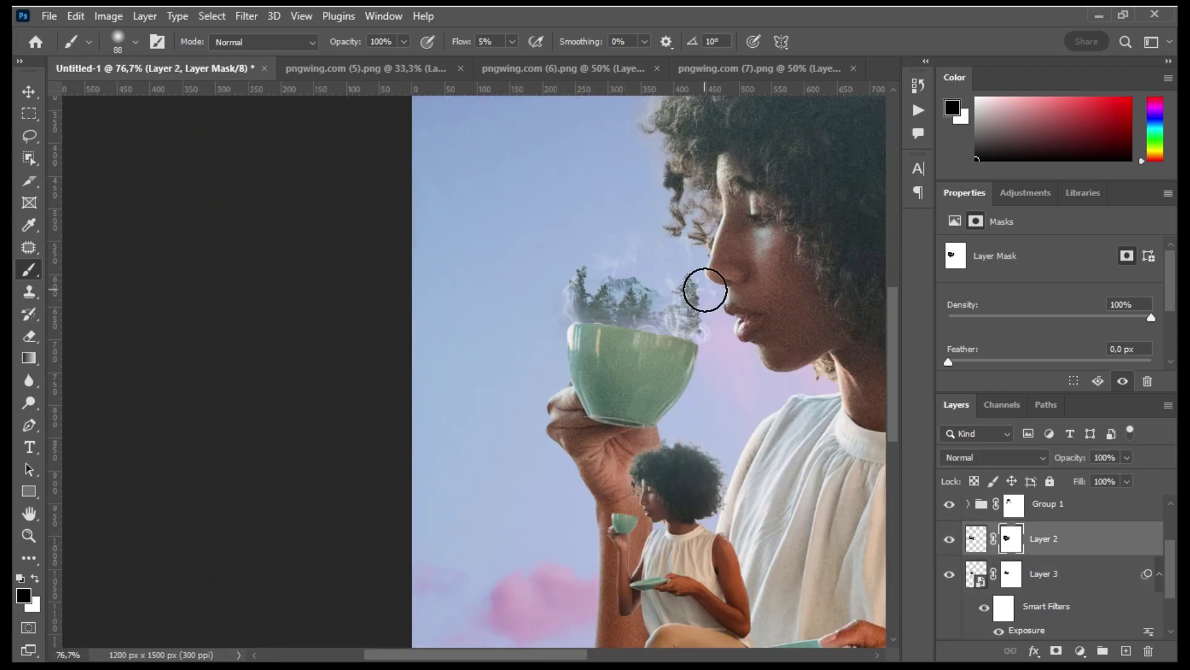
scroll(682, 310, "down", 2)
scroll(639, 310, "up", 2)
left_click(639, 291, "alt")
left_click(849, 356, "ctrl")
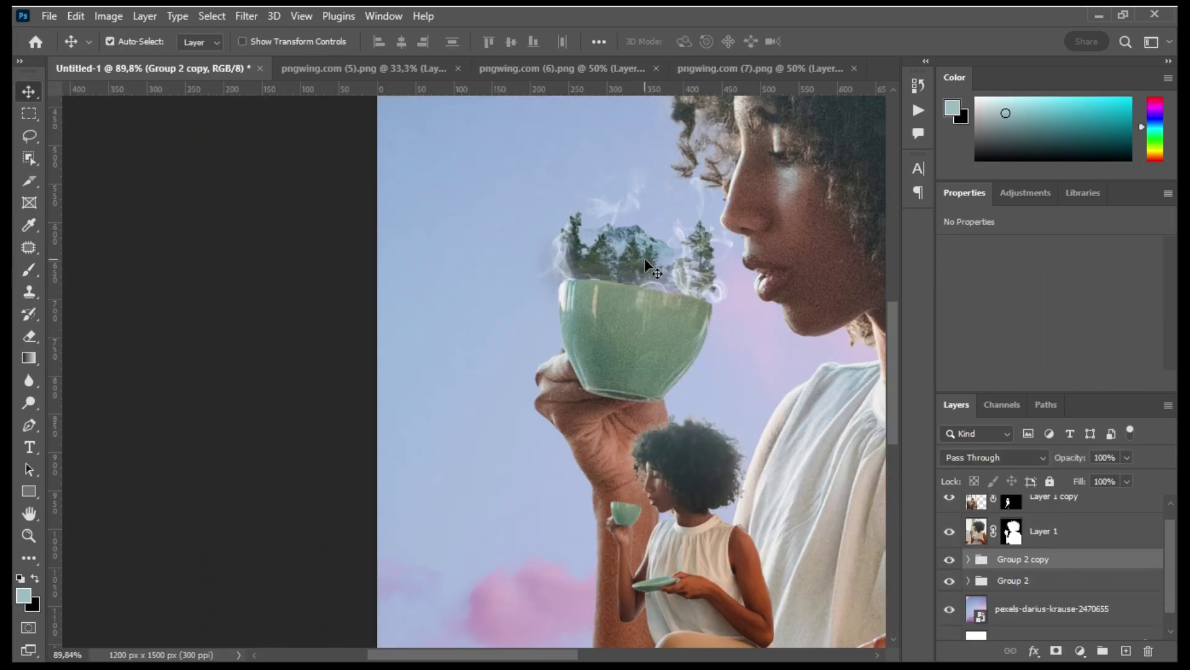
Step: Copy the forest-steam group down onto the small cup and move it below Layer 1
left_click_drag(611, 258, 605, 493)
key("ctrl+t")
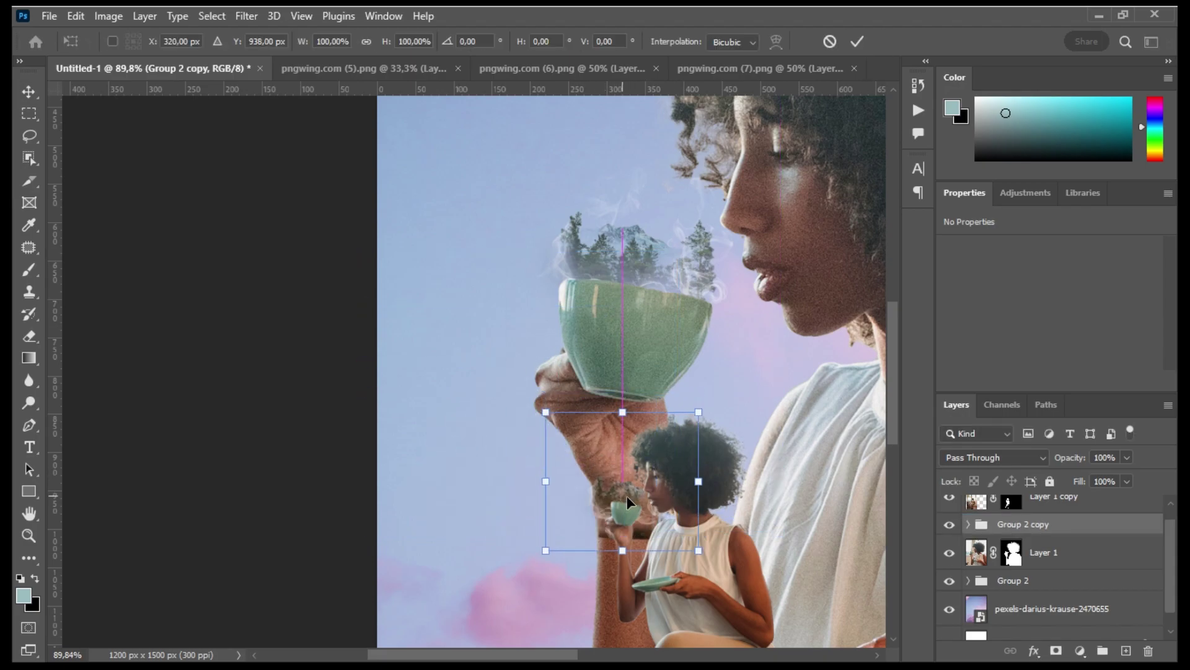
scroll(627, 496, "up", 3)
key("Return")
scroll(1046, 524, "up", 1)
left_click_drag(1023, 540, 1023, 580)
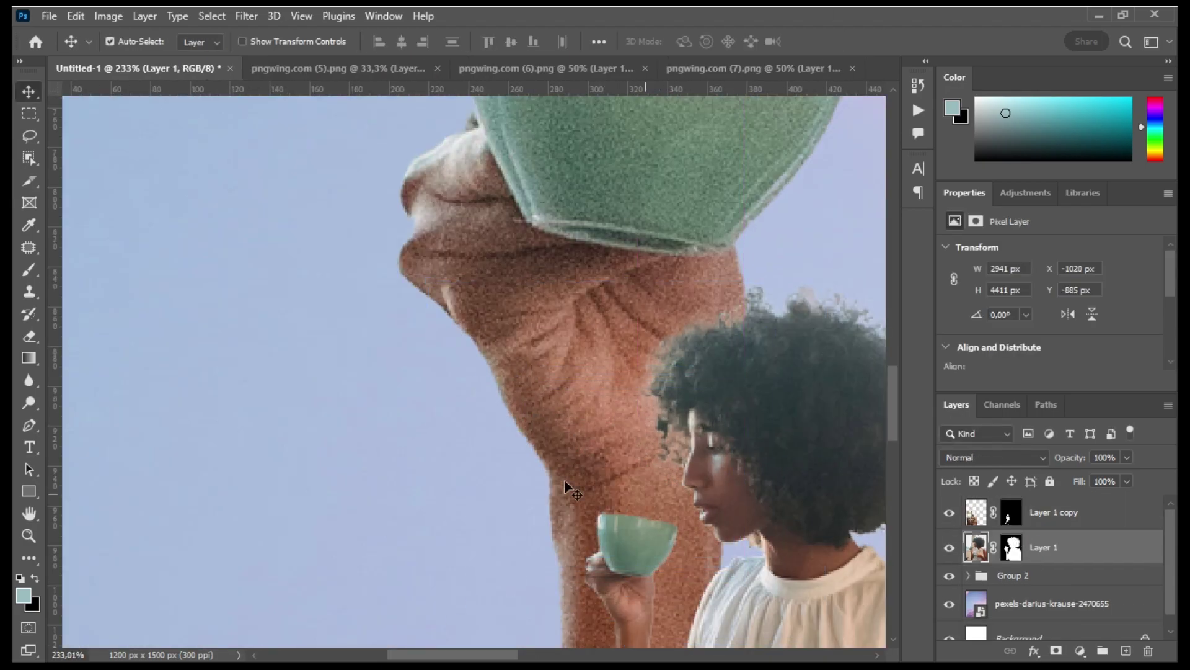
scroll(566, 486, "down", 5)
Step: Scale and rotate the forest-steam copy to fit over the small woman's cup
key("ctrl+t")
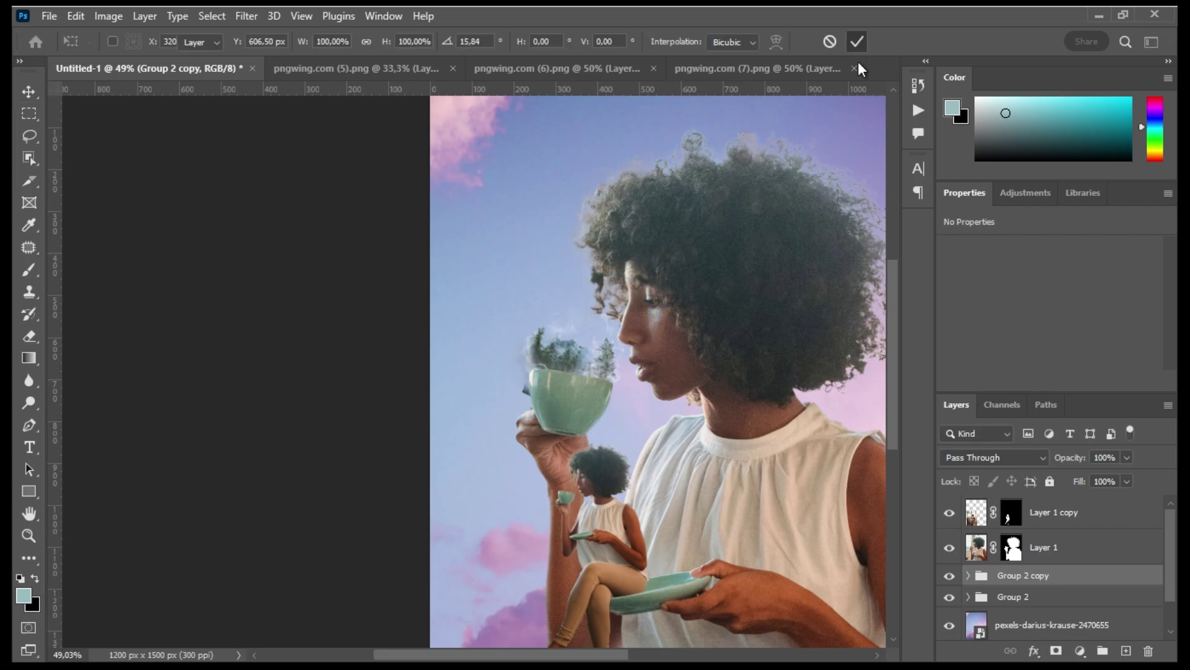
key("ctrl+]")
left_click_drag(585, 352, 601, 450)
scroll(659, 489, "up", 5)
scroll(659, 489, "down", 3)
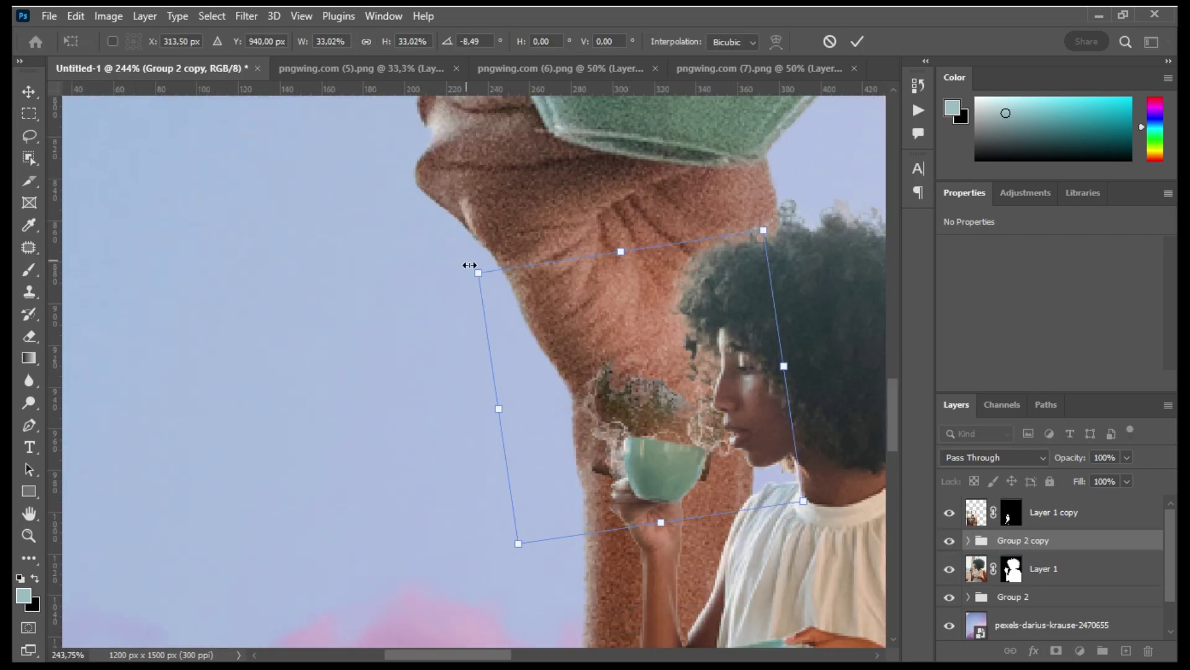
mouse_move(465, 266)
left_mouse_down()
mouse_move(624, 385)
mouse_move(701, 410)
left_mouse_up()
key("Return")
scroll(700, 410, "up", 2)
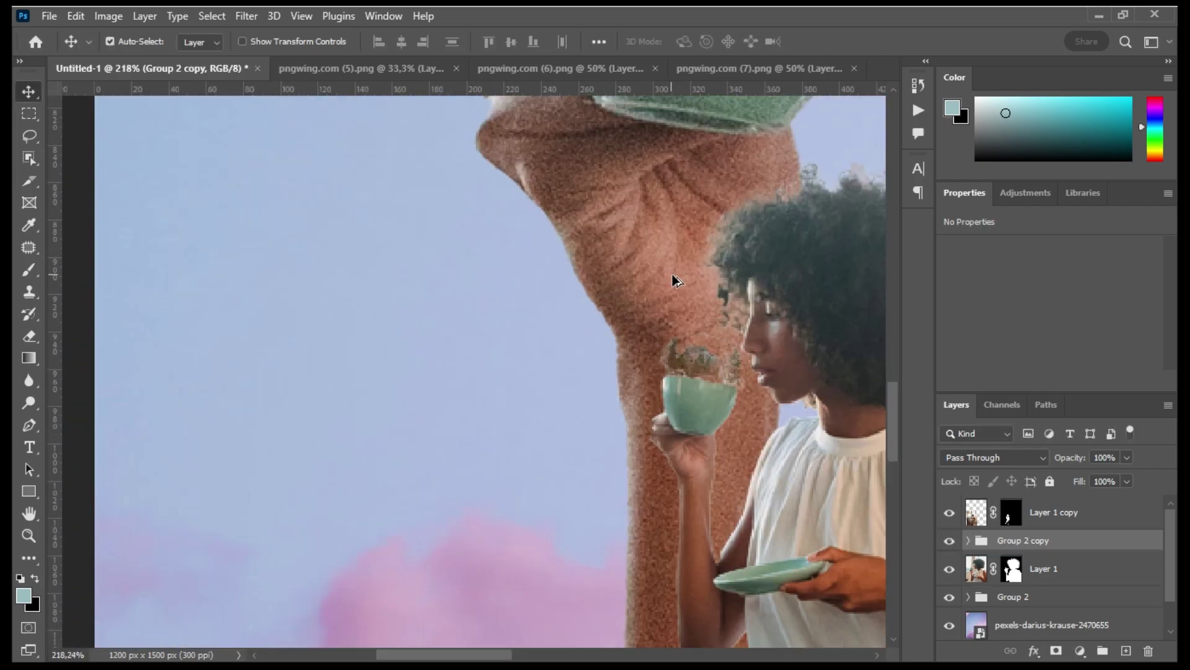
scroll(701, 292, "up", 3)
Step: Paint Layer 2's mask with a small full-flow brush to reveal greenery inside the small cup
key("b")
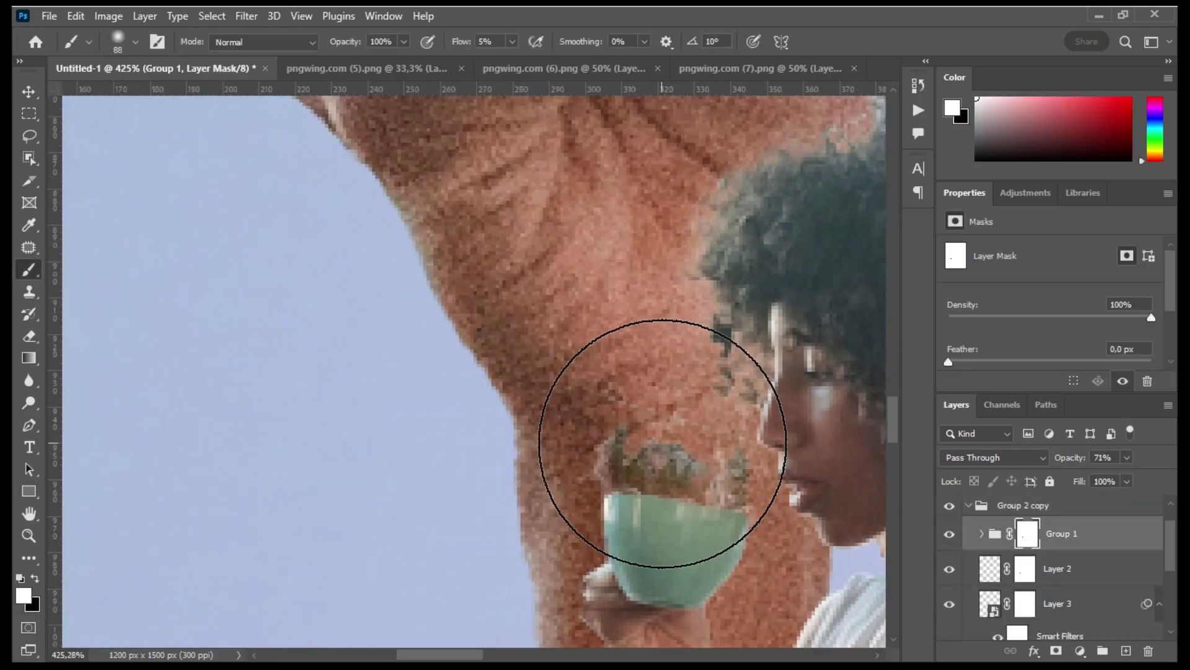
key("bracketleft")
key("bracketleft")
key("bracketleft")
key("shift+0")
key("x")
left_click(1026, 569)
key("bracketleft")
key("bracketleft")
key("bracketleft")
mouse_move(605, 456)
left_mouse_down()
mouse_move(673, 483)
mouse_move(744, 478)
left_mouse_up()
key("alt+bracketleft")
scroll(646, 452, "down", 3)
scroll(754, 448, "up", 4)
scroll(754, 447, "down", 3)
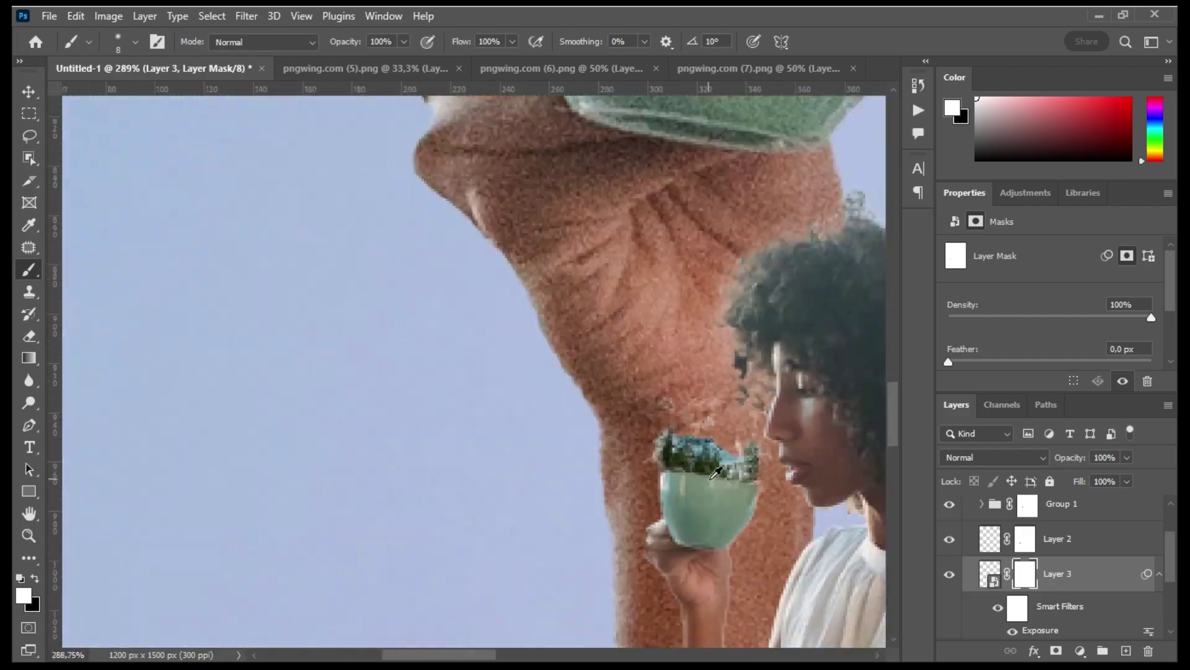
scroll(558, 447, "up", 3)
scroll(541, 448, "down", 3)
key("alt+bracketright")
key("alt+bracketright")
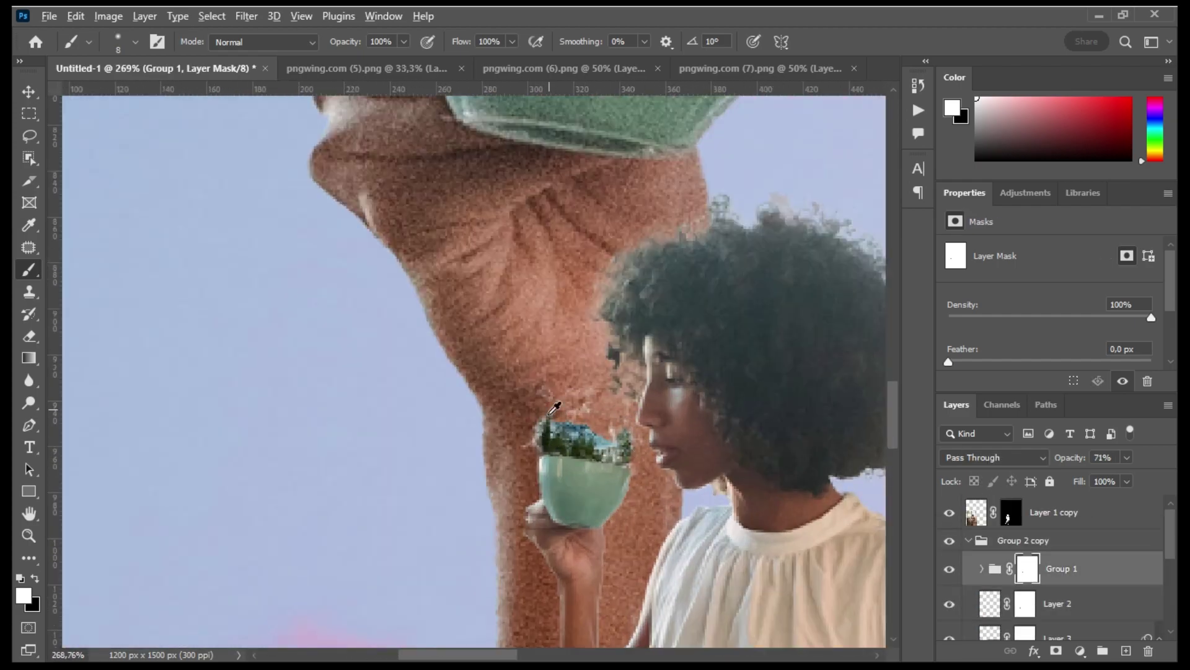
scroll(554, 407, "down", 2)
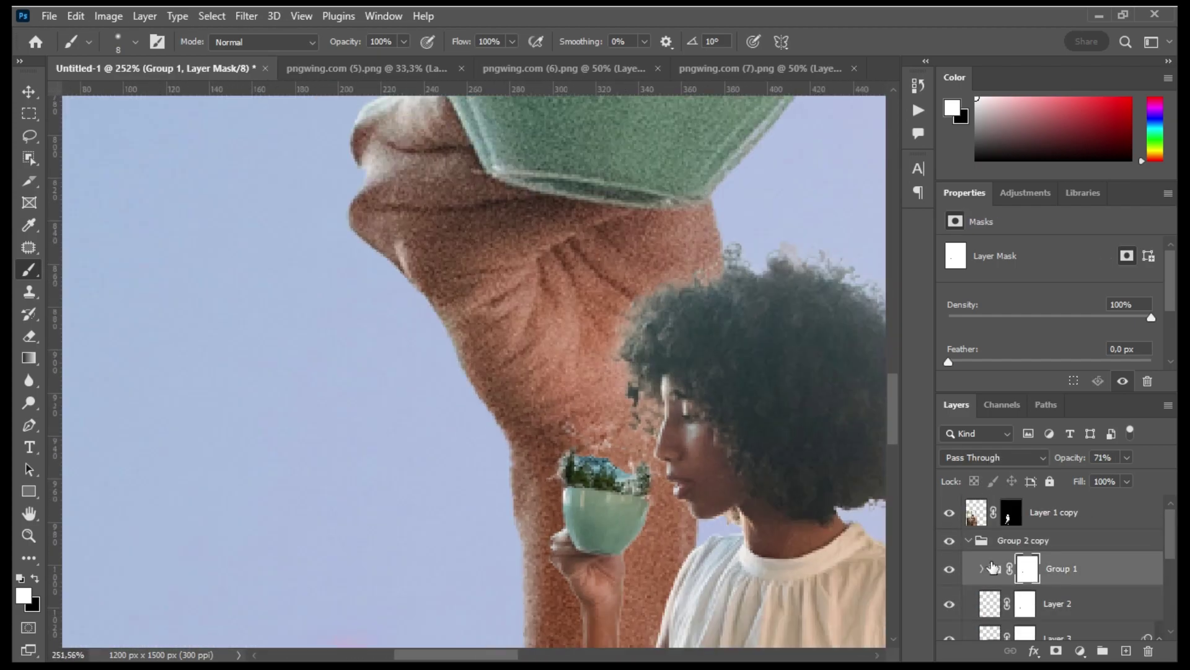
Step: Select the Group 2 copy and target Layer 3's mask with default black and white colours
left_click(595, 521, "alt")
left_click(1111, 506)
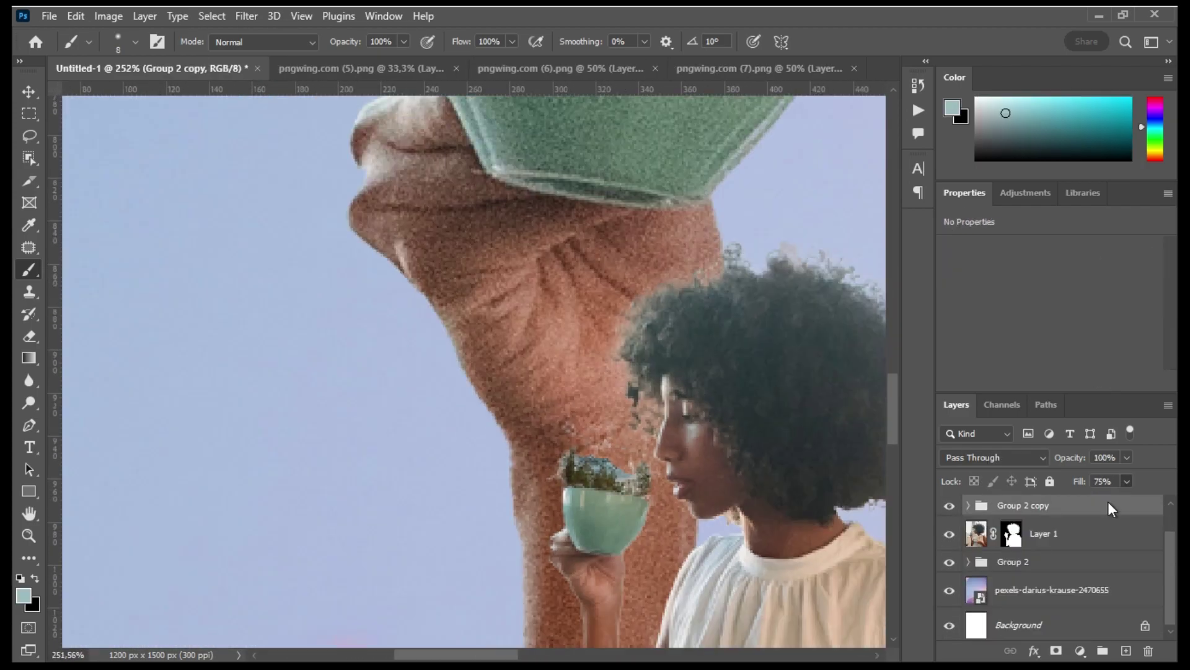
scroll(620, 372, "down", 2)
left_click(968, 505)
scroll(620, 372, "up", 3)
left_click(1025, 574)
key("d")
scroll(732, 397, "up", 2)
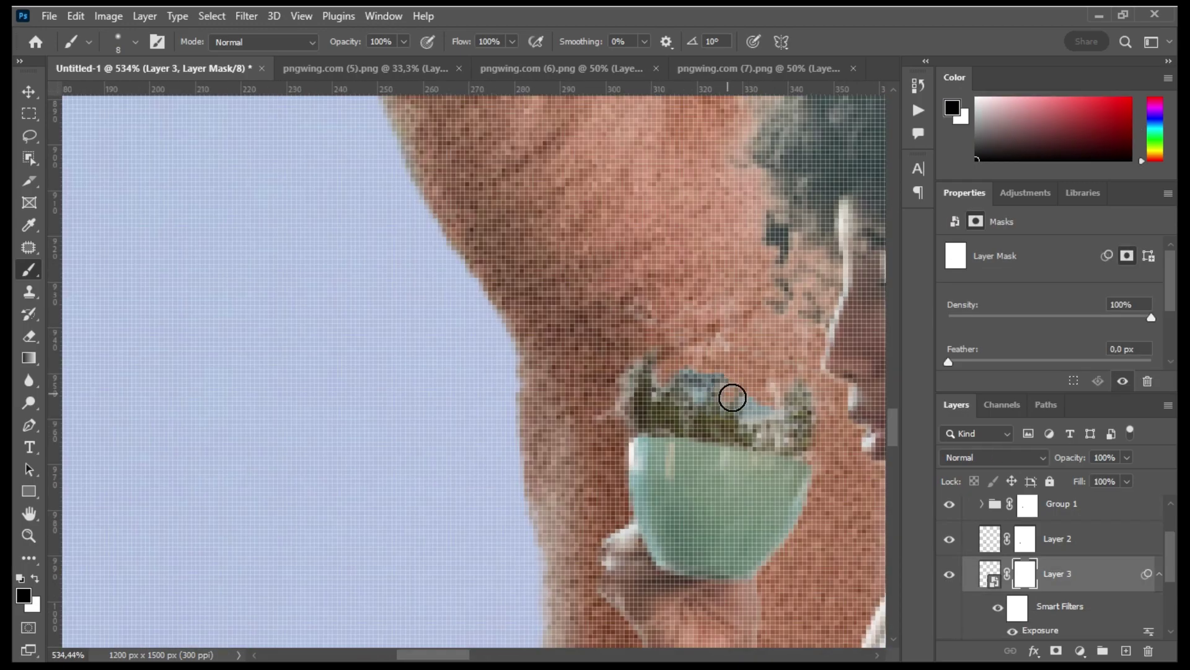
scroll(733, 398, "down", 5)
scroll(744, 446, "down", 2)
scroll(761, 506, "down", 2)
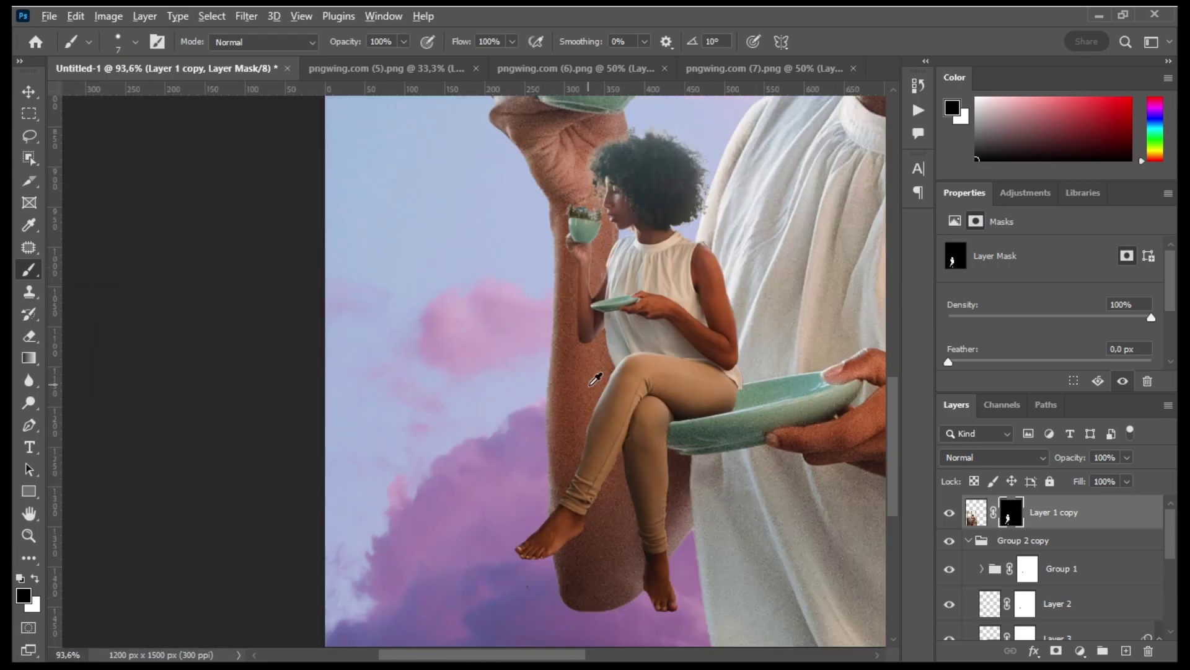
scroll(595, 379, "down", 5)
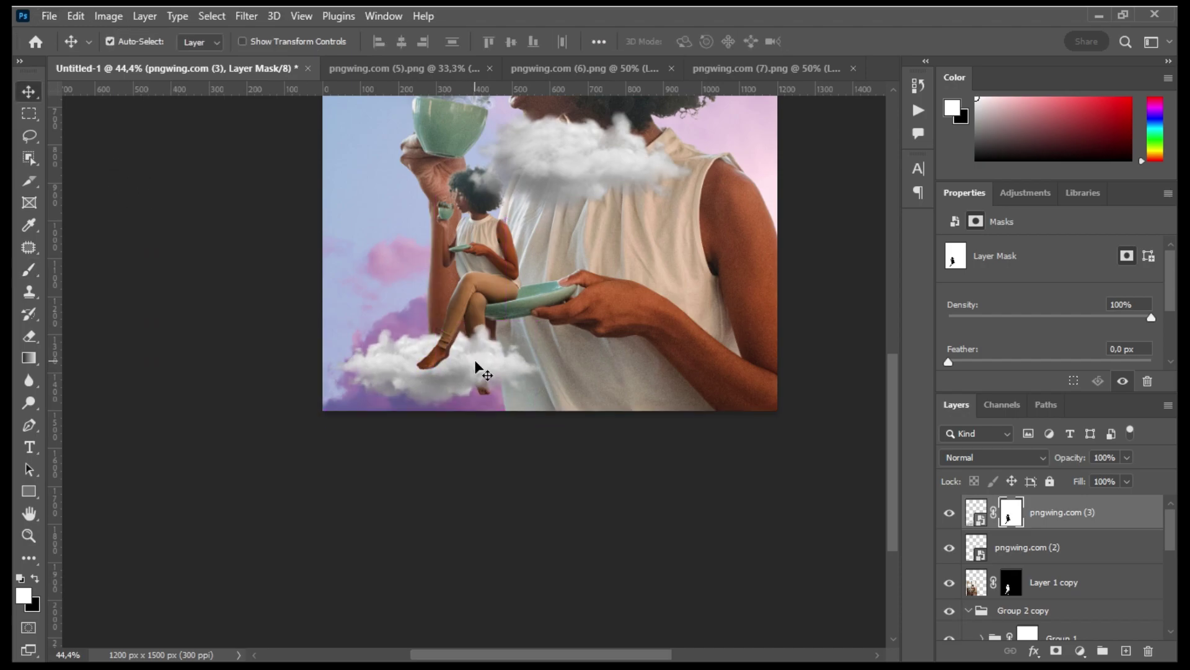
Step: Resize the pngwing.com (2) cloud on the large woman's chest
key("b")
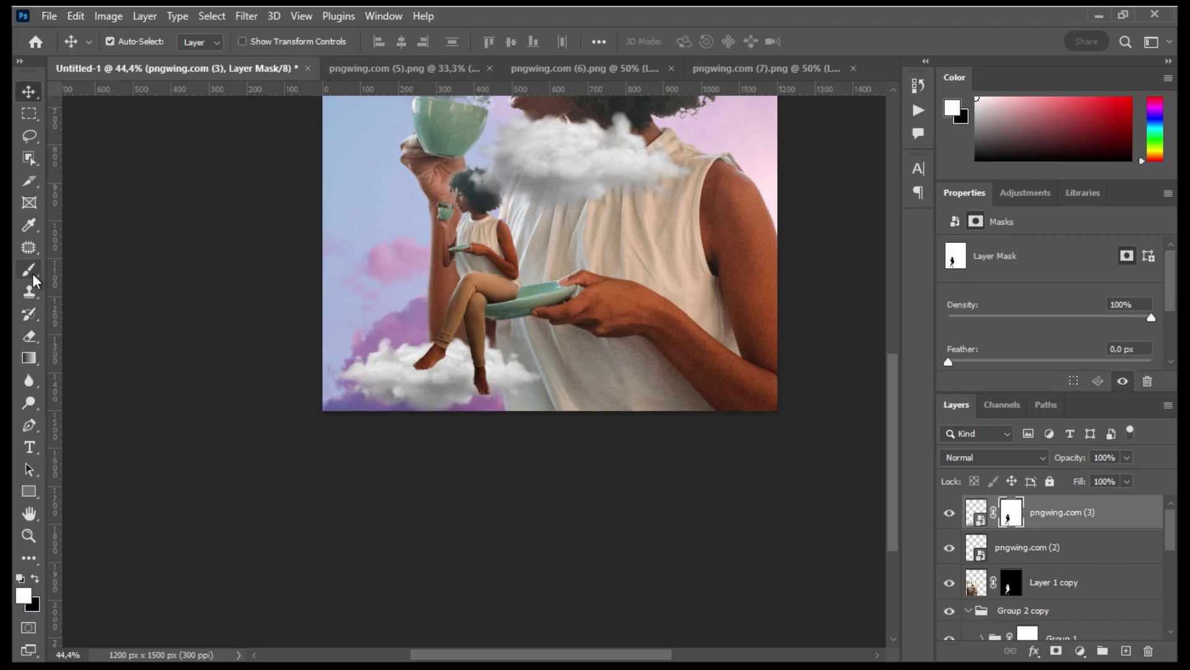
key("ctrl+0")
left_click(1029, 549)
key("ctrl+t")
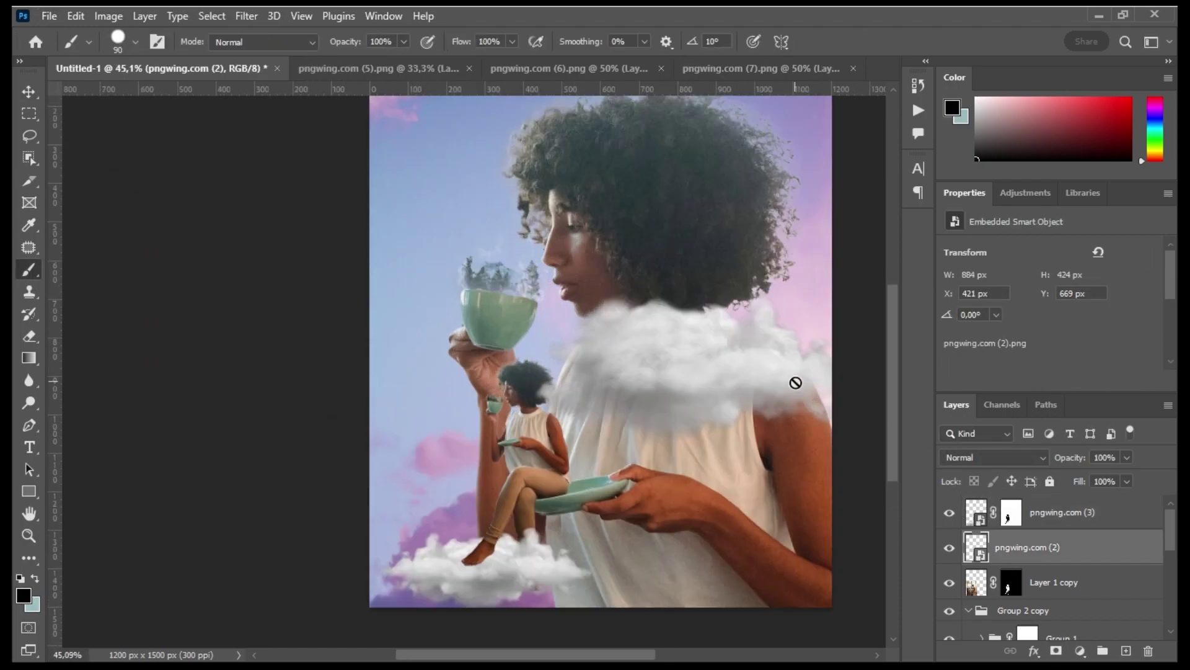
key("Return")
scroll(583, 221, "up", 3)
scroll(583, 221, "down", 3)
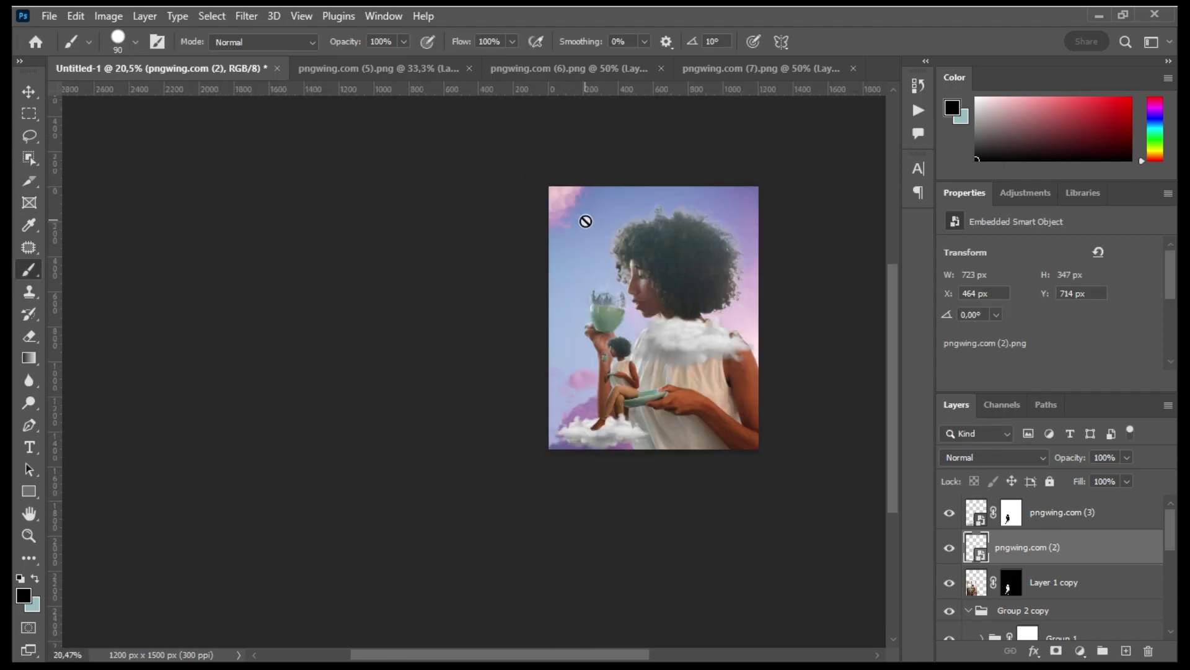
scroll(529, 372, "up", 5)
scroll(606, 364, "down", 3)
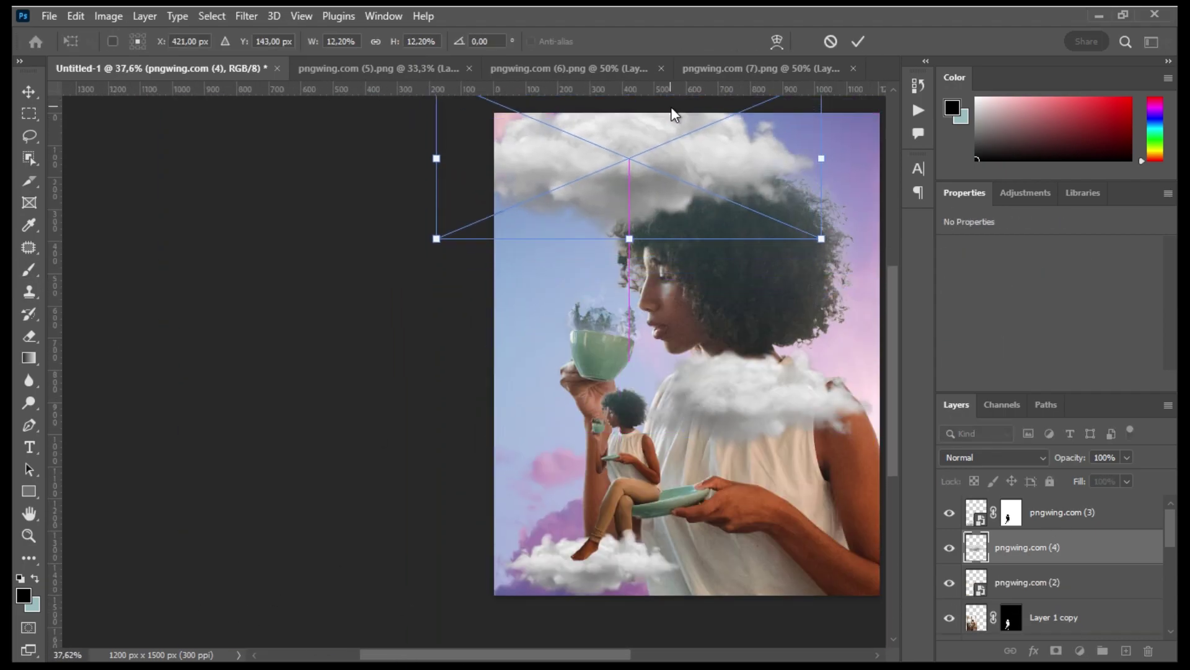
Step: Place the new cloud in the top-left sky and send it below Layer 1
left_click_drag(672, 112, 473, 140)
key("Return")
key("v")
scroll(366, 326, "down", 2)
key("ctrl+bracketleft")
key("ctrl+bracketleft")
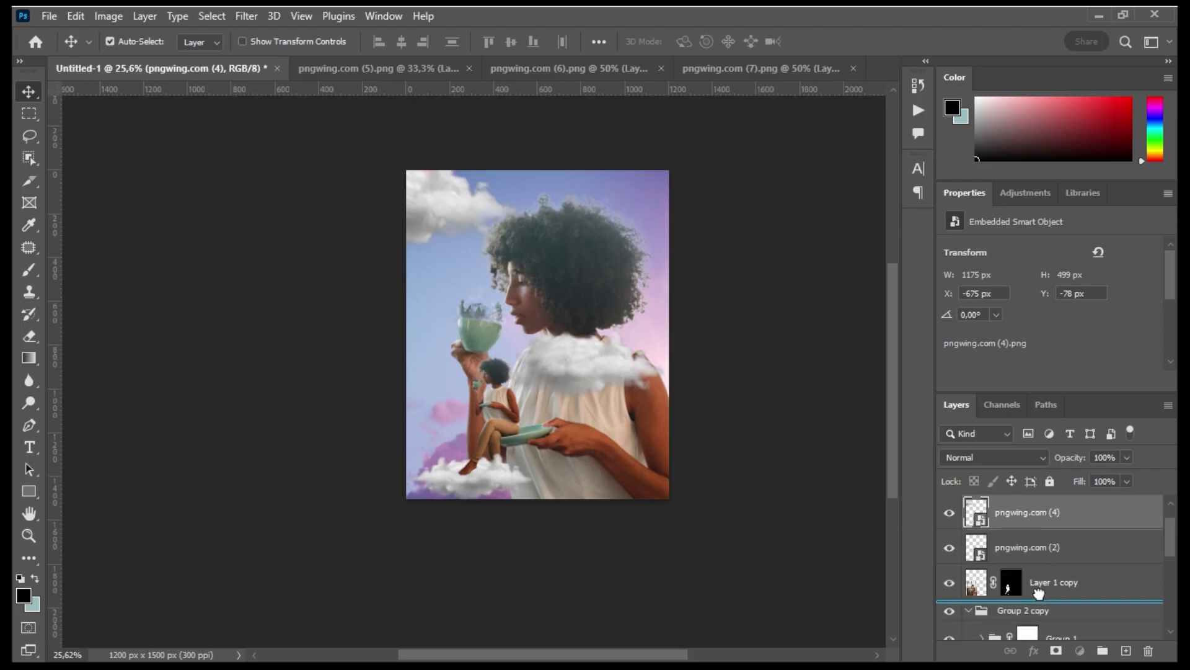
key("ctrl+bracketleft")
scroll(363, 392, "up", 1)
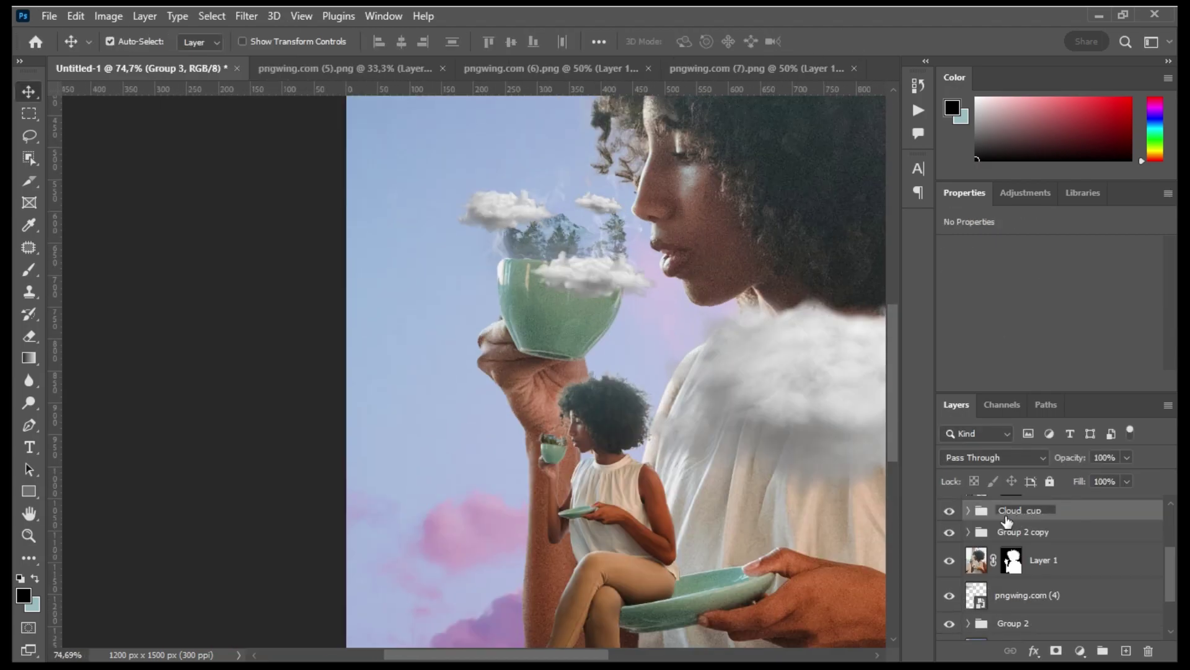
Step: Name the cloud group Cloud cup at 70% opacity and merge Group 2 copy into one layer
key("Return")
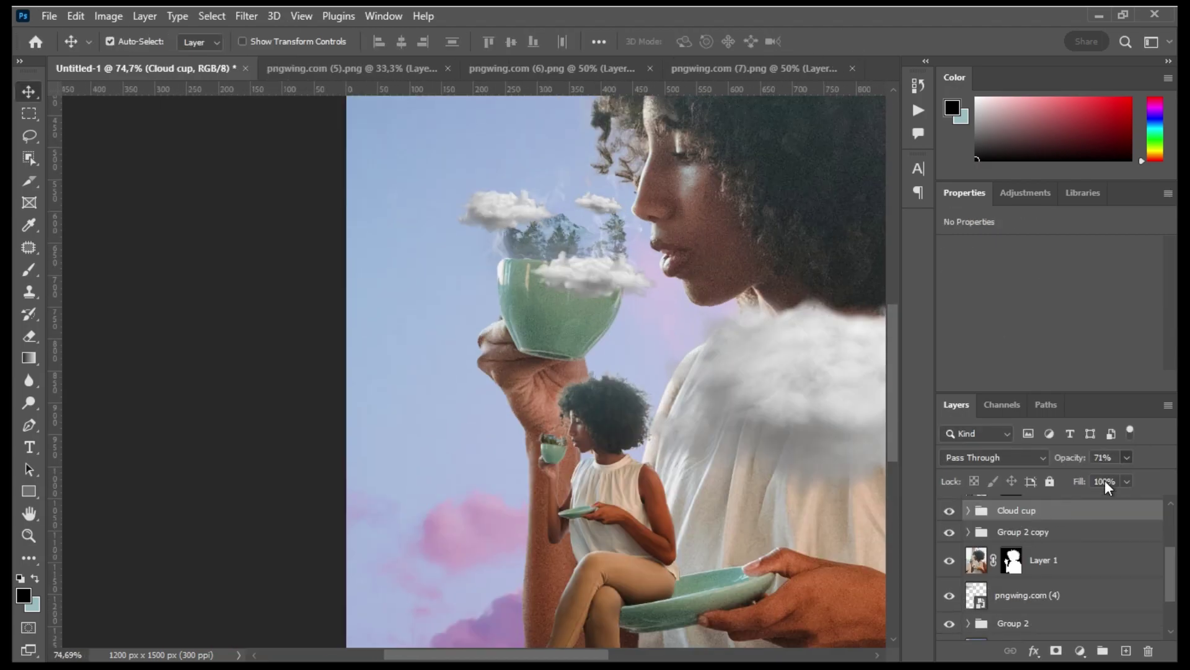
key("7")
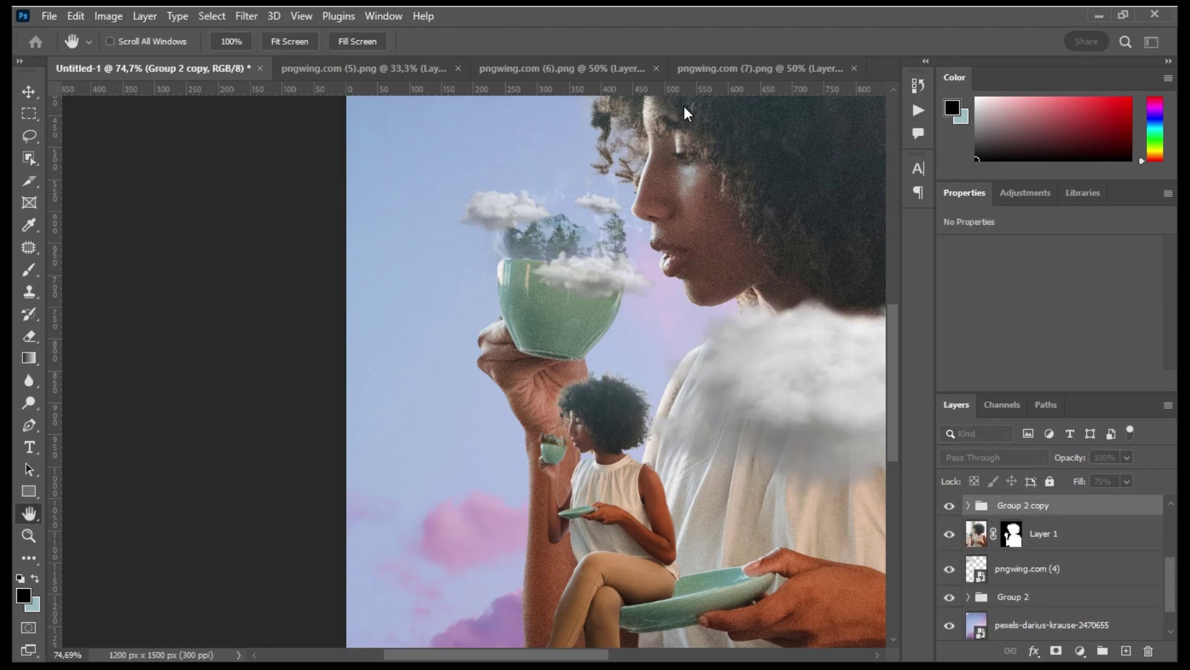
key("v")
key("ctrl+e")
key("i")
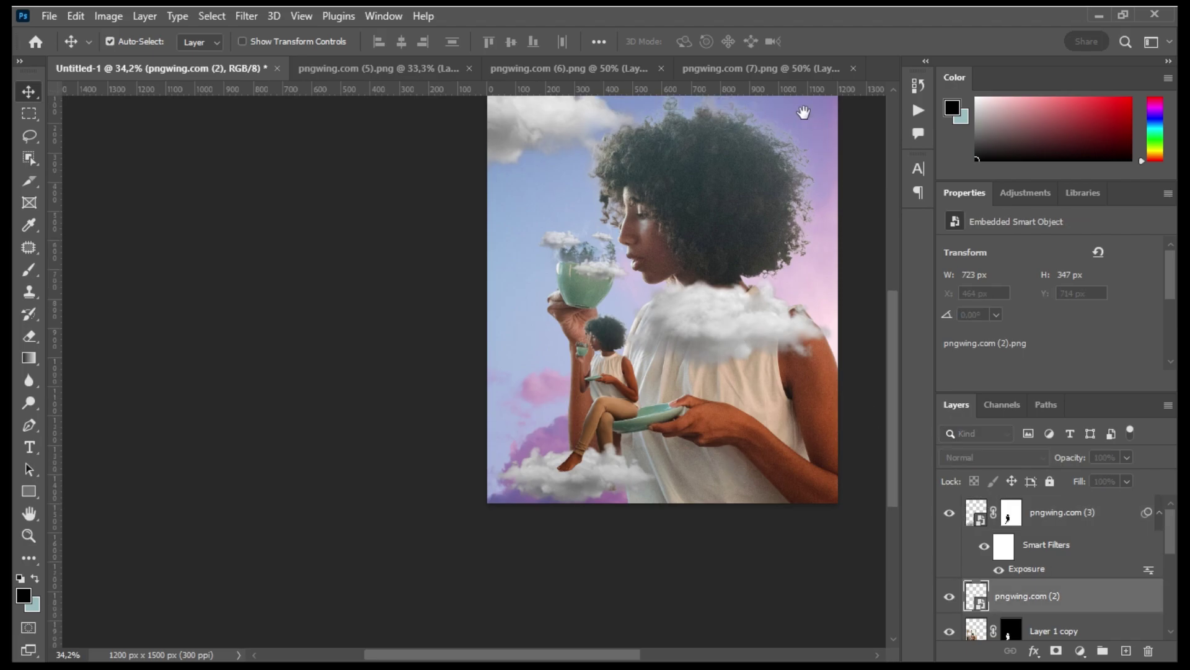
Step: Sample purple canvas colours for the clouds' gradient tint
key("h")
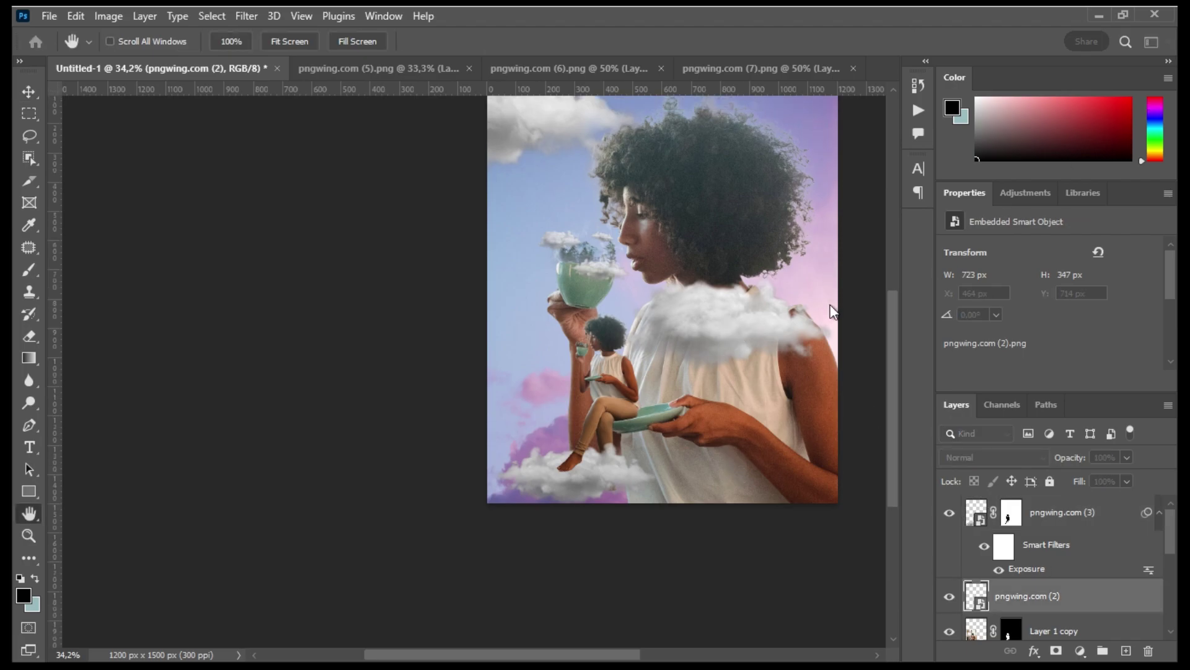
key("i")
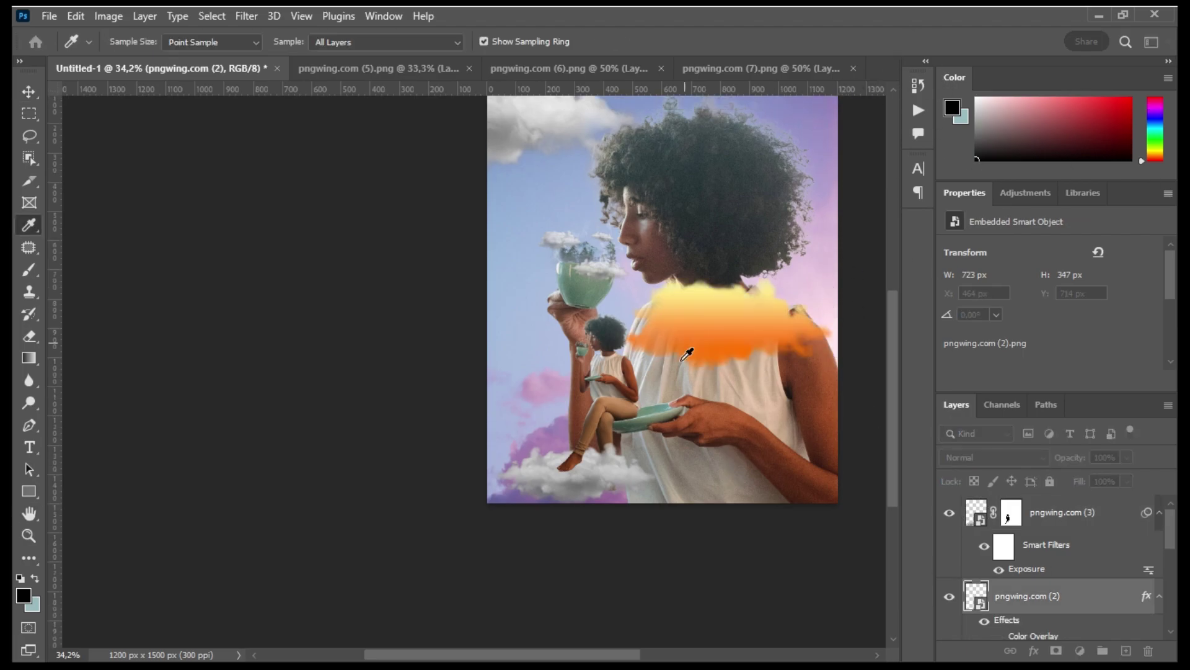
left_click(522, 492)
left_click(532, 381)
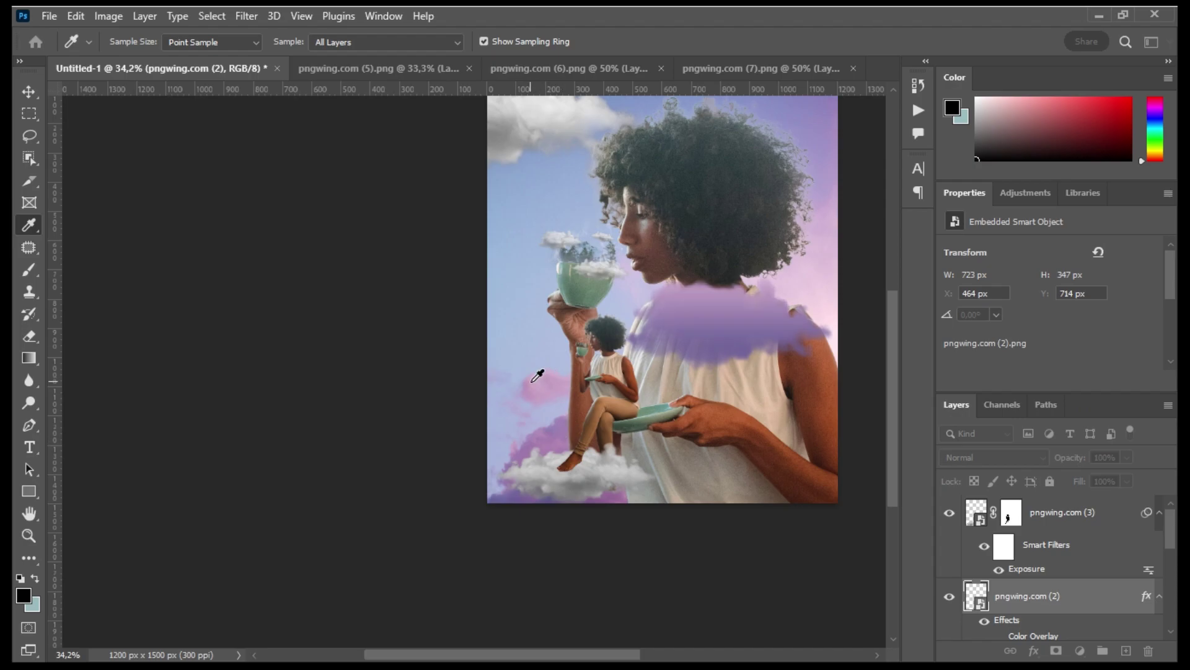
left_click(570, 436)
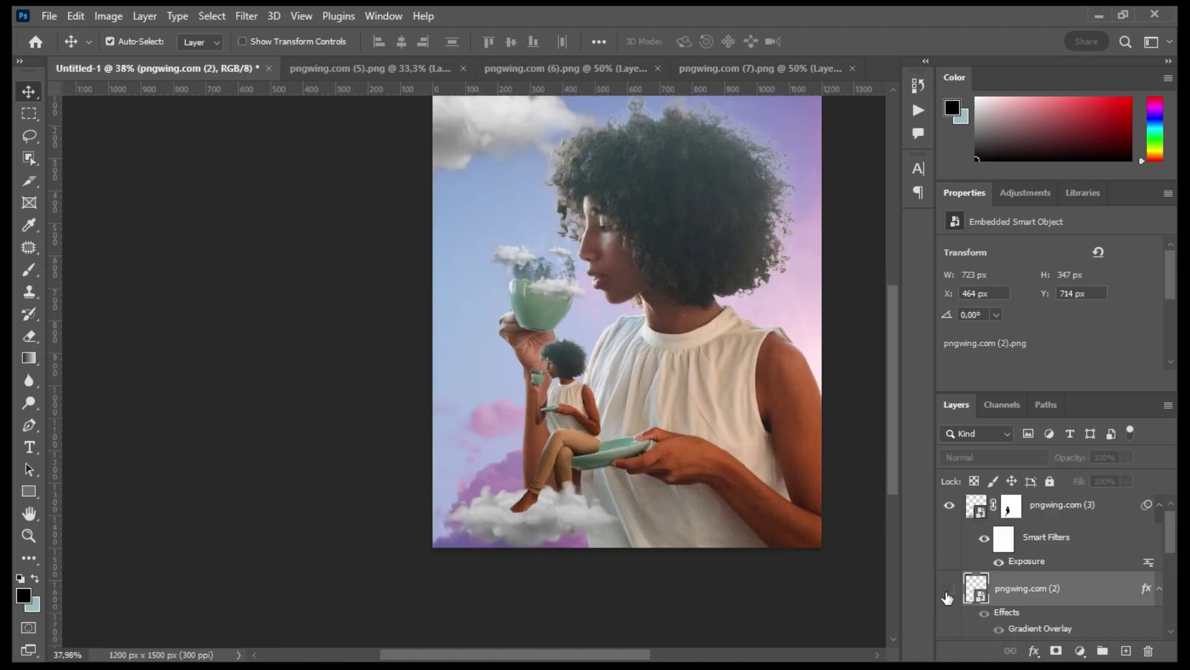
key("i")
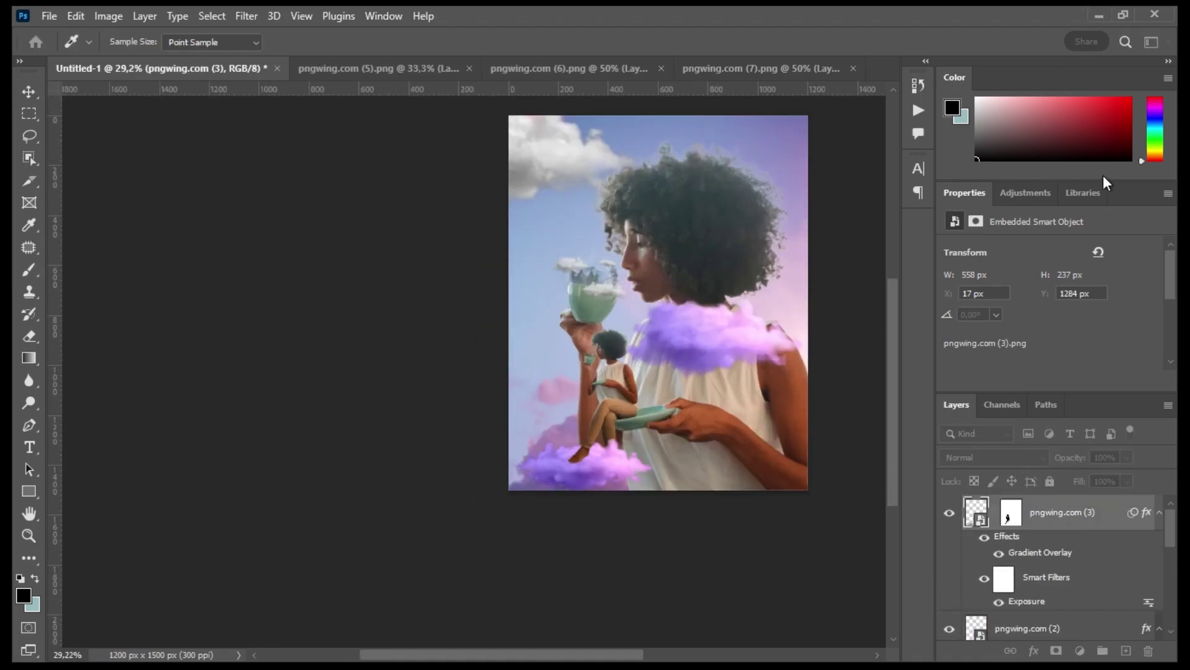
key("v")
Step: Add a Curves adjustment to the shoulder cloud to adjust its purple tone
key("ctrl+m")
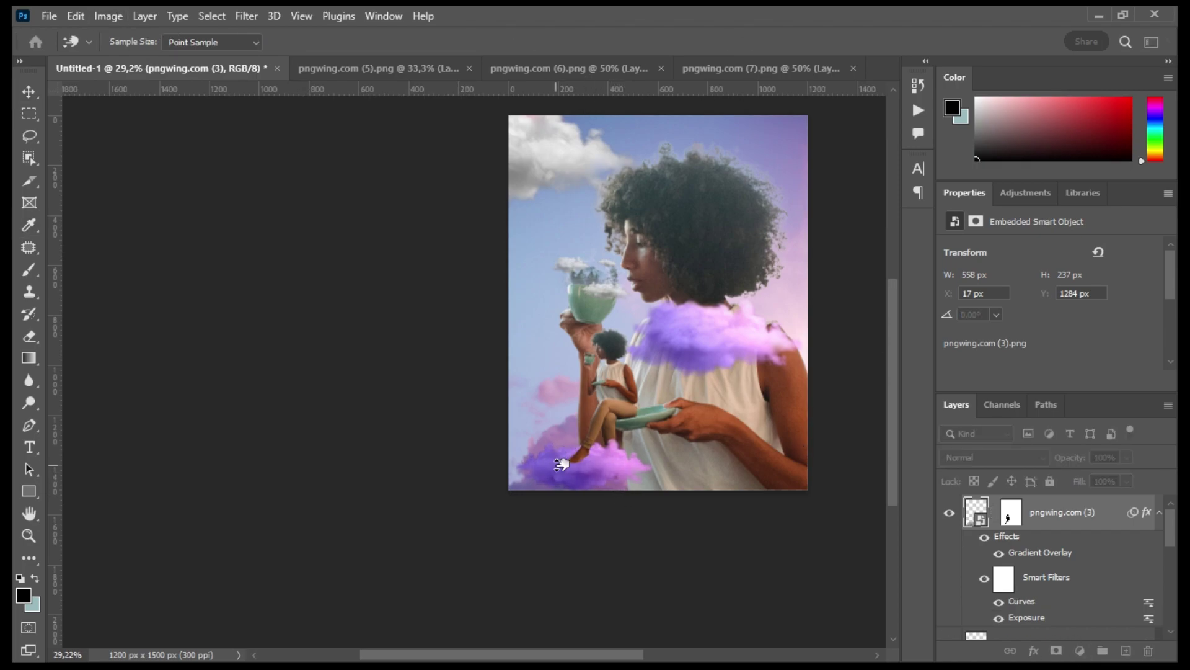
key("v")
left_click(979, 592)
key("i")
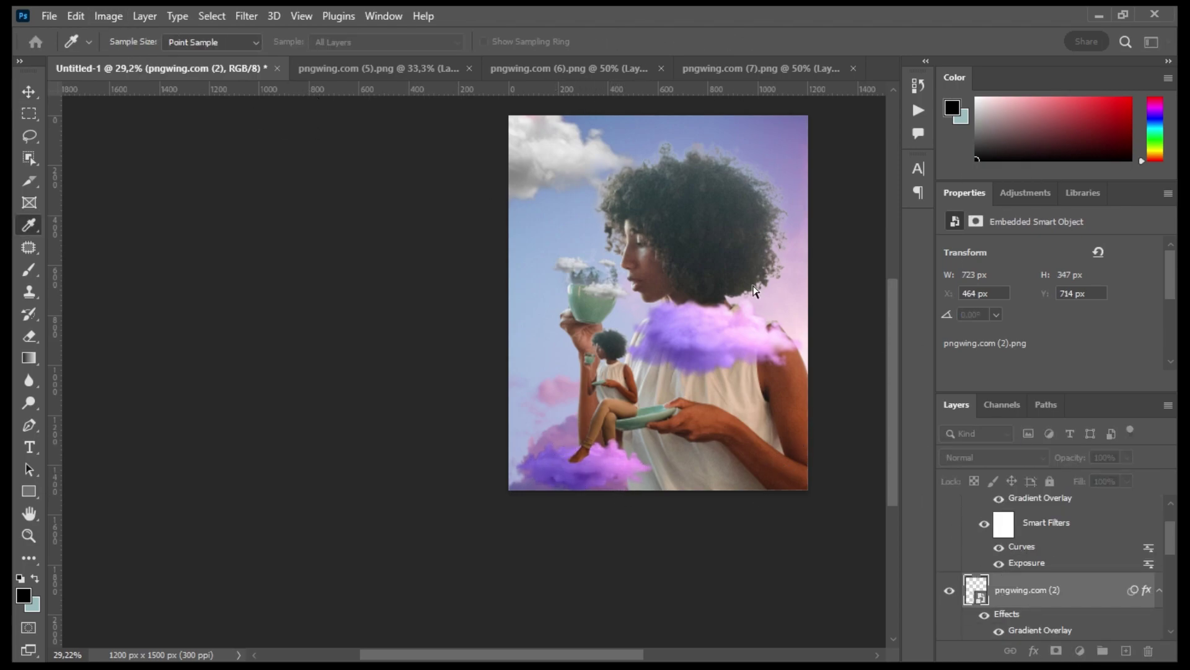
left_click(763, 334)
left_click_drag(768, 328, 707, 279)
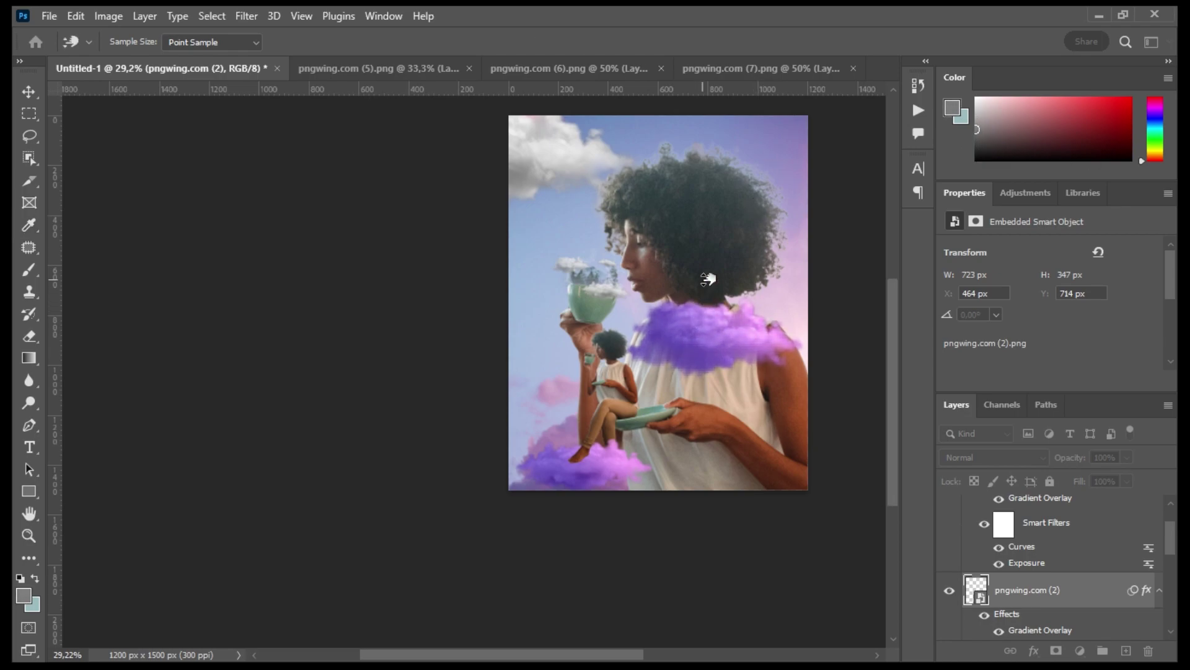
key("Return")
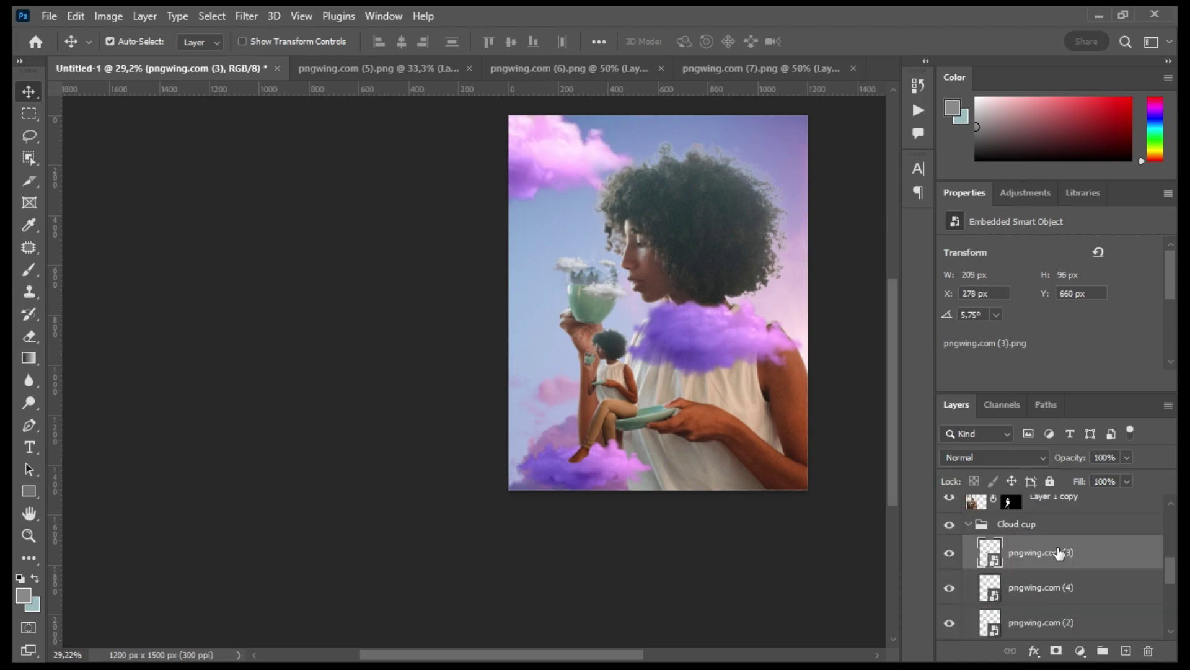
Step: Duplicate the shoulder cloud and squash the copy flat along the saucer
left_click(997, 597)
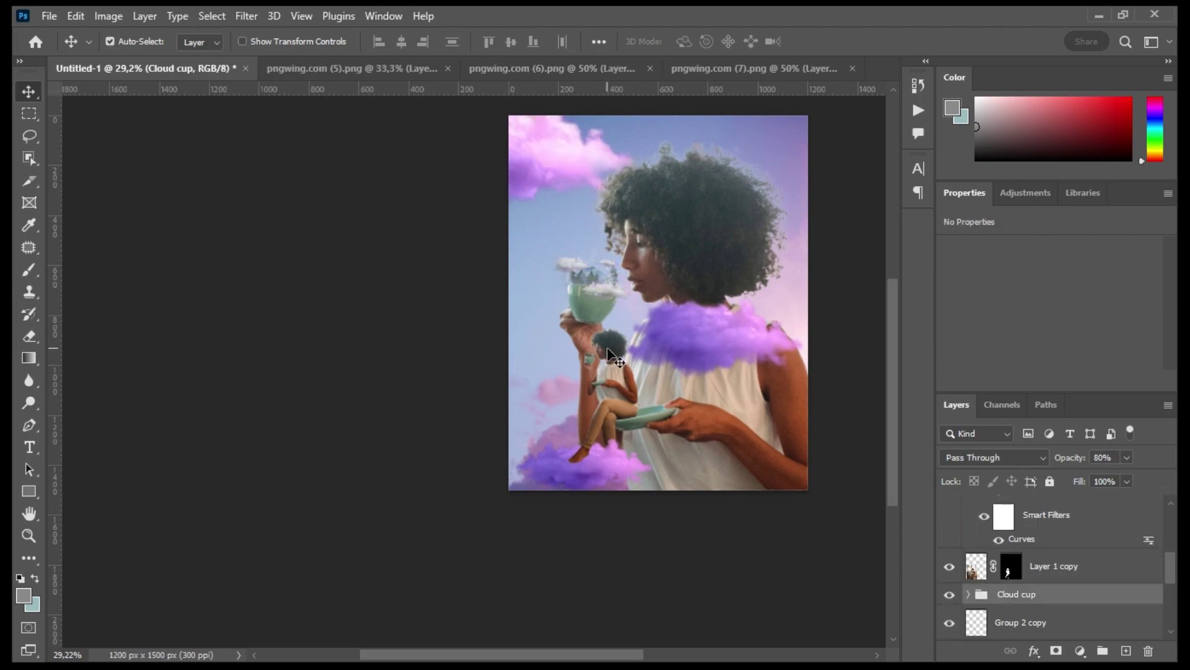
scroll(540, 444, "up", 3)
scroll(668, 409, "up", 3)
scroll(444, 377, "down", 5)
scroll(441, 459, "down", 2)
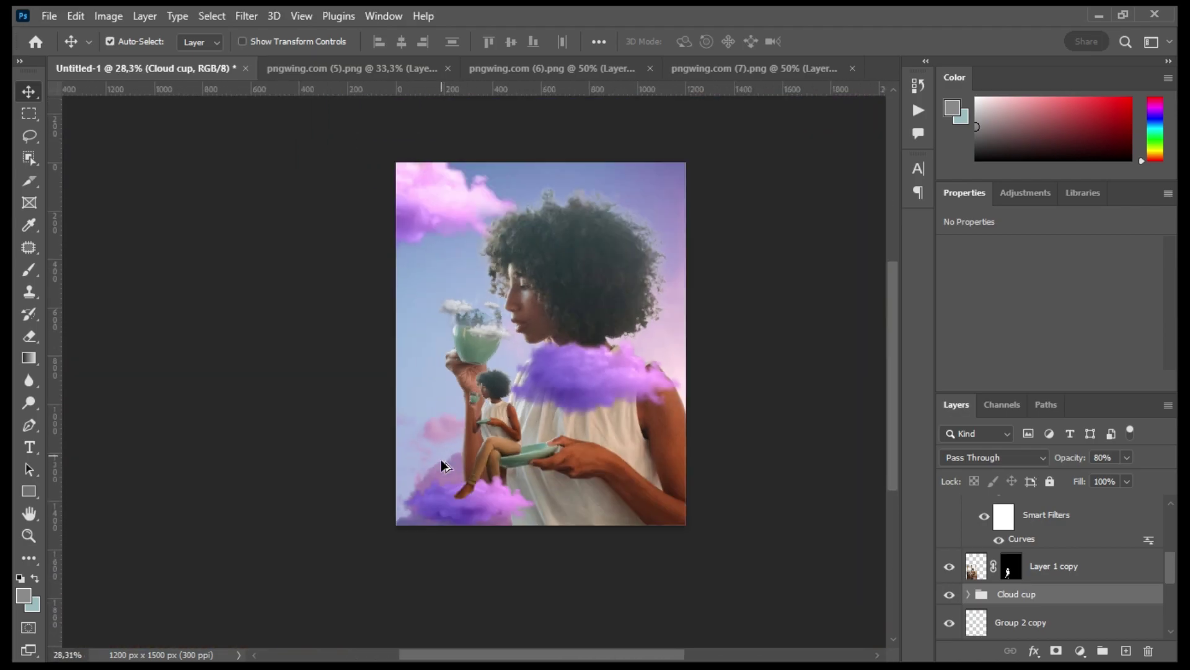
scroll(625, 372, "up", 3)
left_click(625, 372)
scroll(625, 372, "down", 2)
mouse_move(601, 356)
left_mouse_down()
mouse_move(573, 437)
mouse_move(585, 488)
mouse_move(693, 449)
mouse_move(546, 515)
mouse_move(571, 478)
mouse_move(676, 455)
mouse_move(729, 476)
mouse_move(687, 524)
left_mouse_up()
key("ctrl+t")
Step: Warp the flattened cloud copy, fill it black, and nudge it under the saucer
right_click(671, 457)
left_click(688, 494)
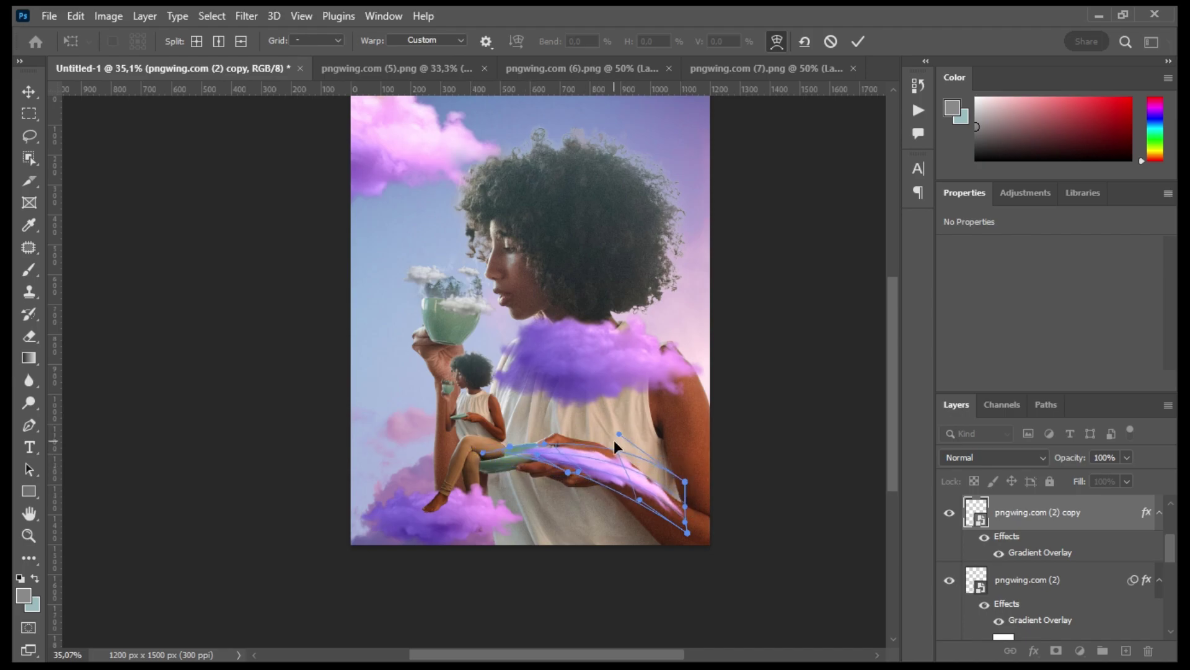
key("Return")
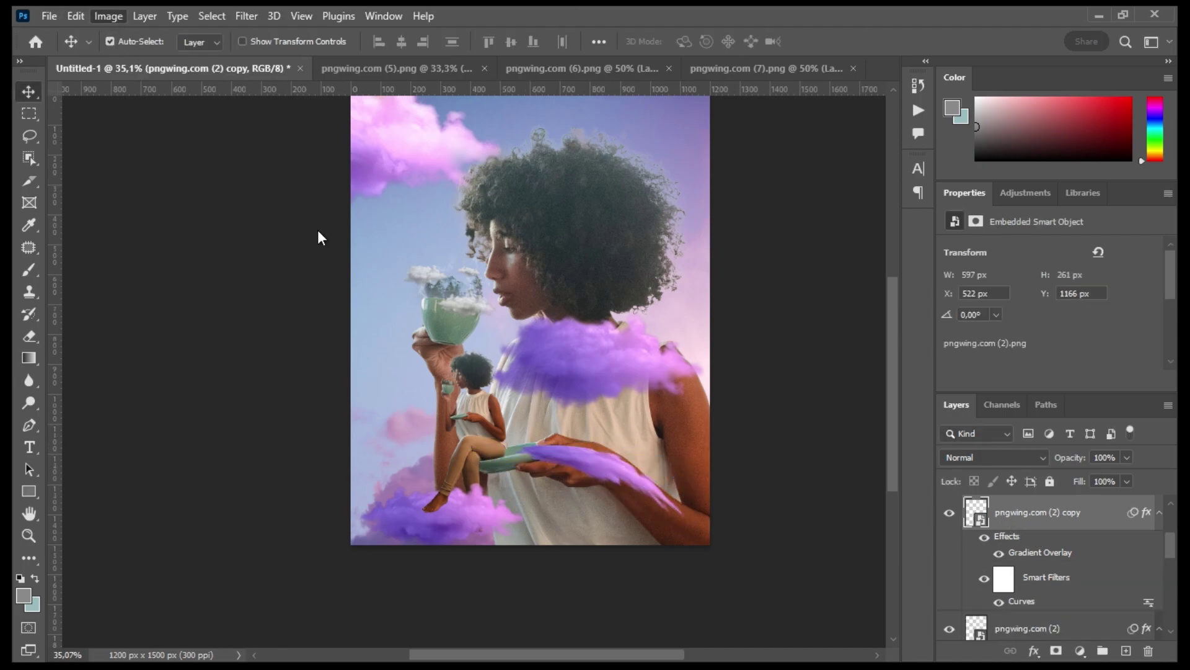
left_click(987, 129)
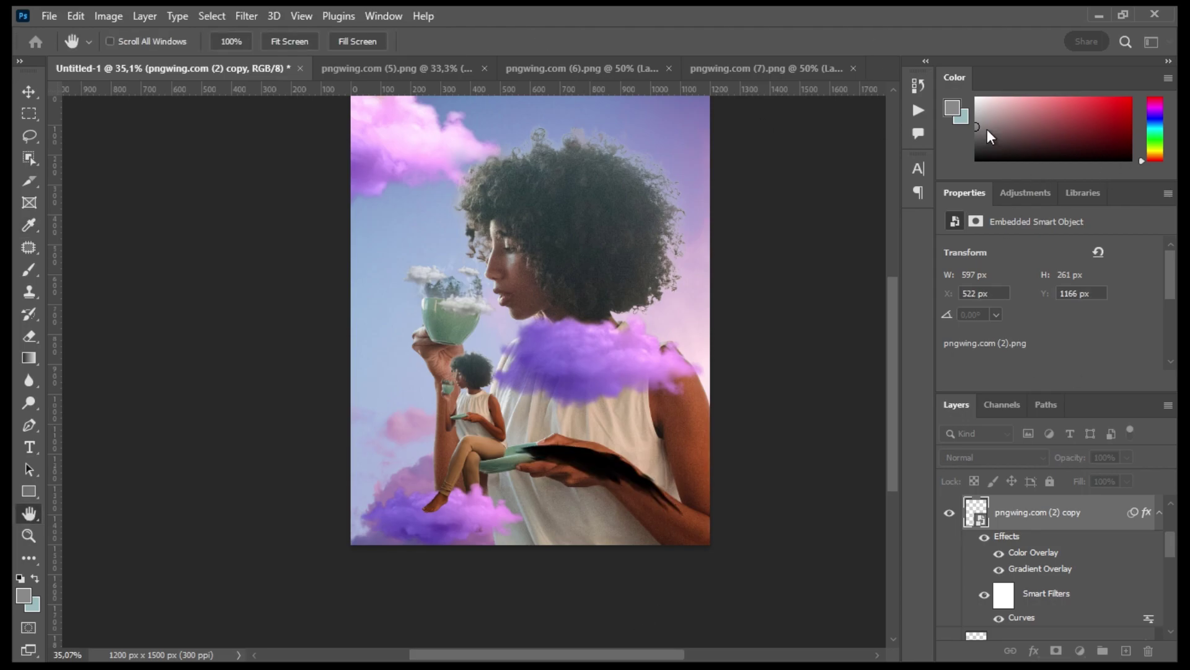
left_click_drag(591, 463, 590, 450)
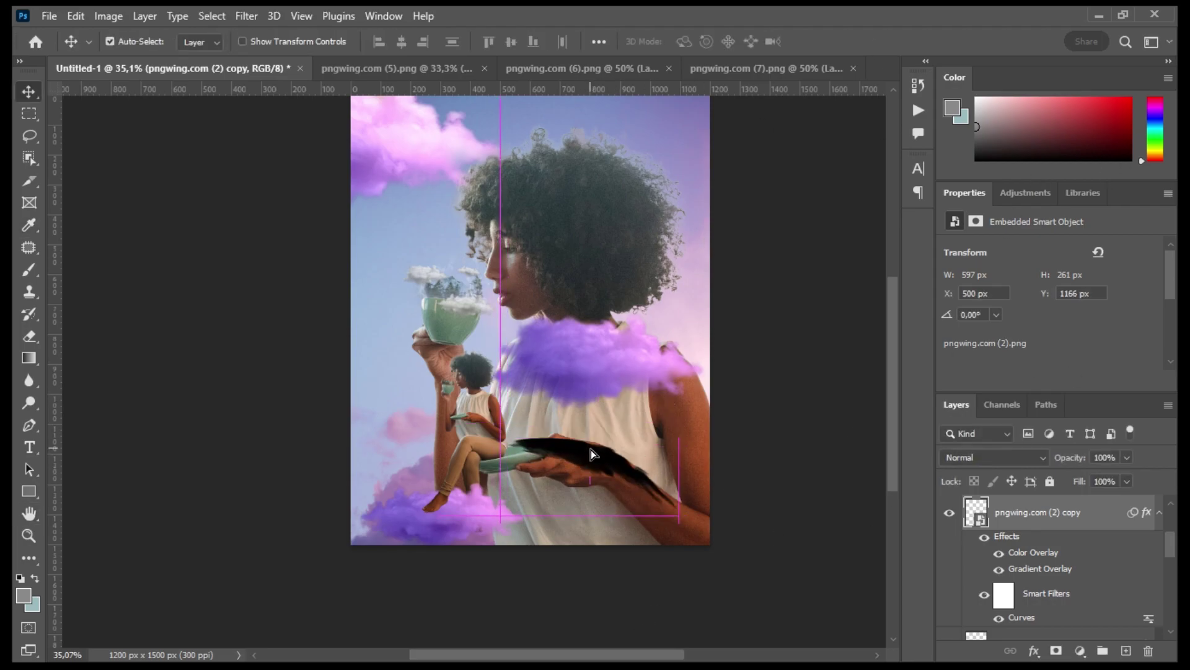
Step: Blur the black shadow and lower its opacity to 38%
key("ctrl+alt+f")
key("h")
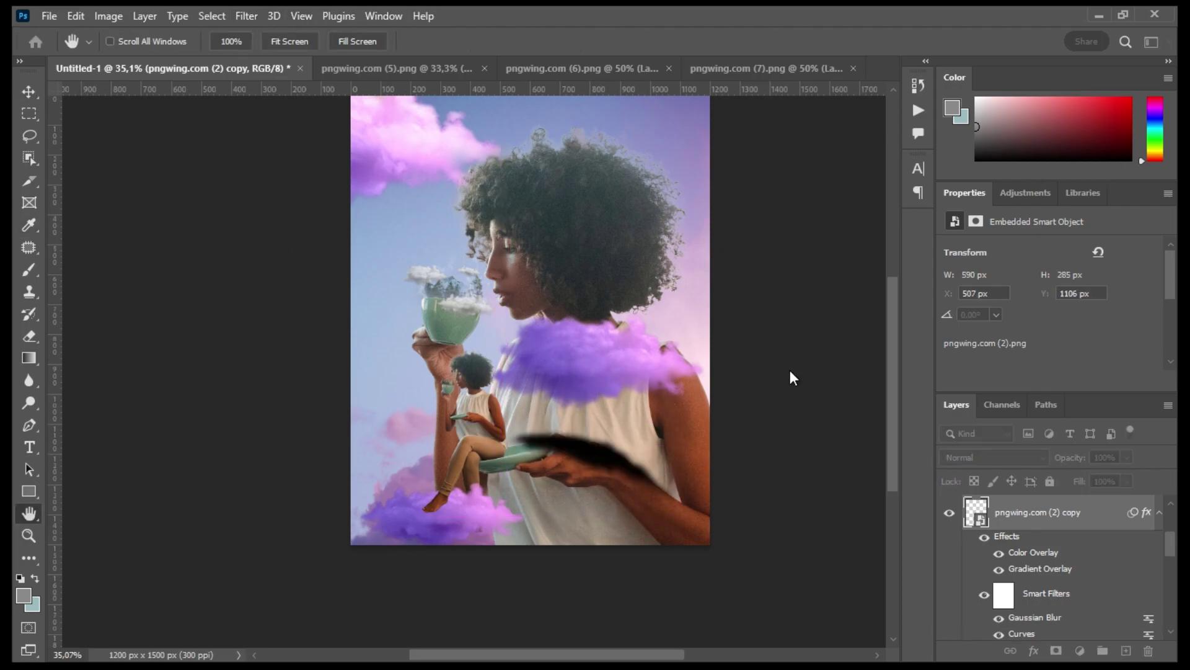
key("v")
key("3")
key("8")
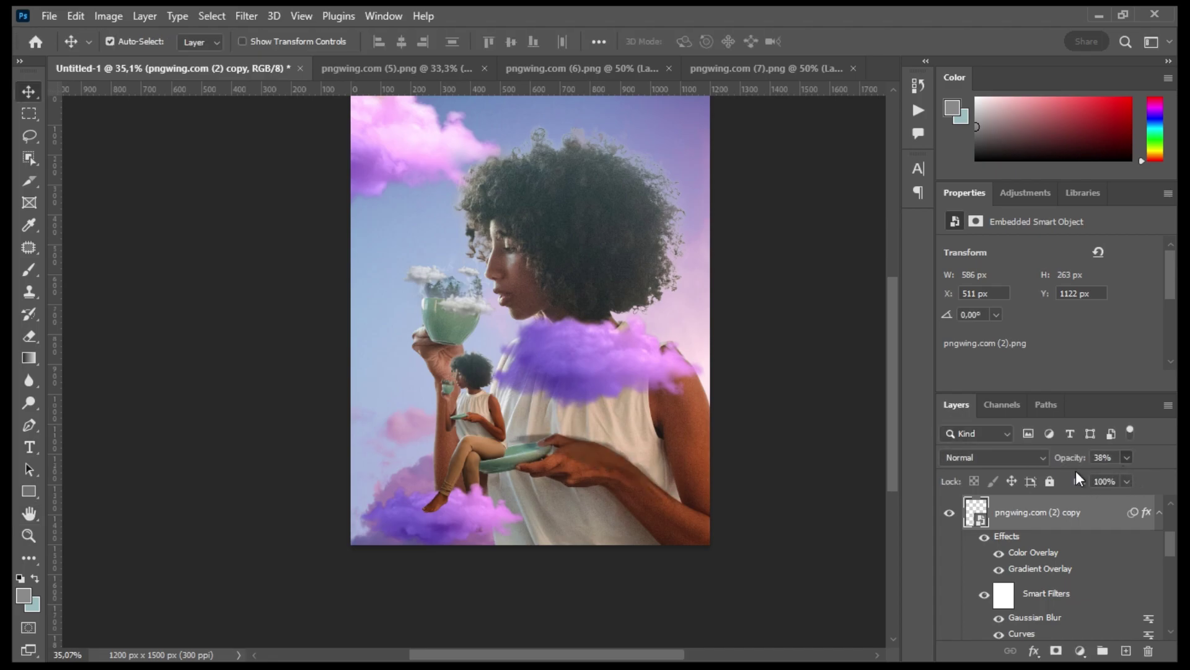
scroll(552, 367, "up", 5)
scroll(552, 367, "down", 5)
scroll(568, 262, "down", 3)
Step: Add a mask to the shadow and paint part of it away with a low-flow brush
left_click(1055, 650)
key("b")
key("d")
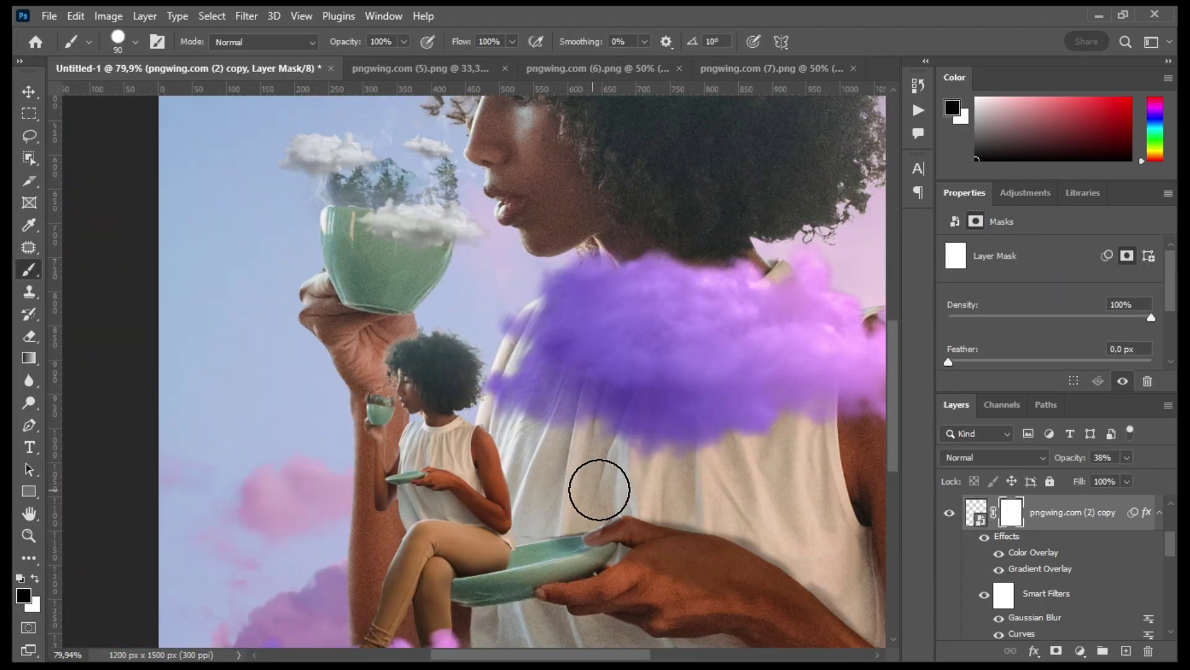
key("shift+1")
key("shift+9")
left_click_drag(545, 508, 819, 596)
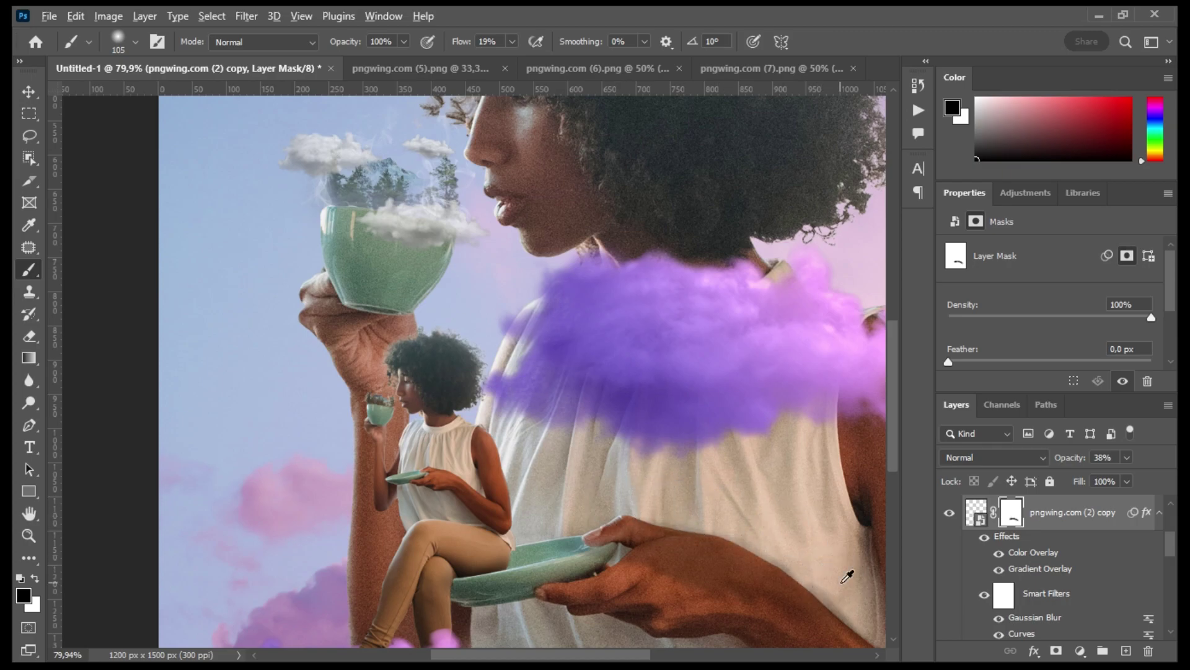
scroll(588, 448, "up", 2)
scroll(299, 434, "down", 3)
scroll(684, 476, "up", 2)
Step: Switch the mask brush to white and select the shoulder cloud layer
key("x")
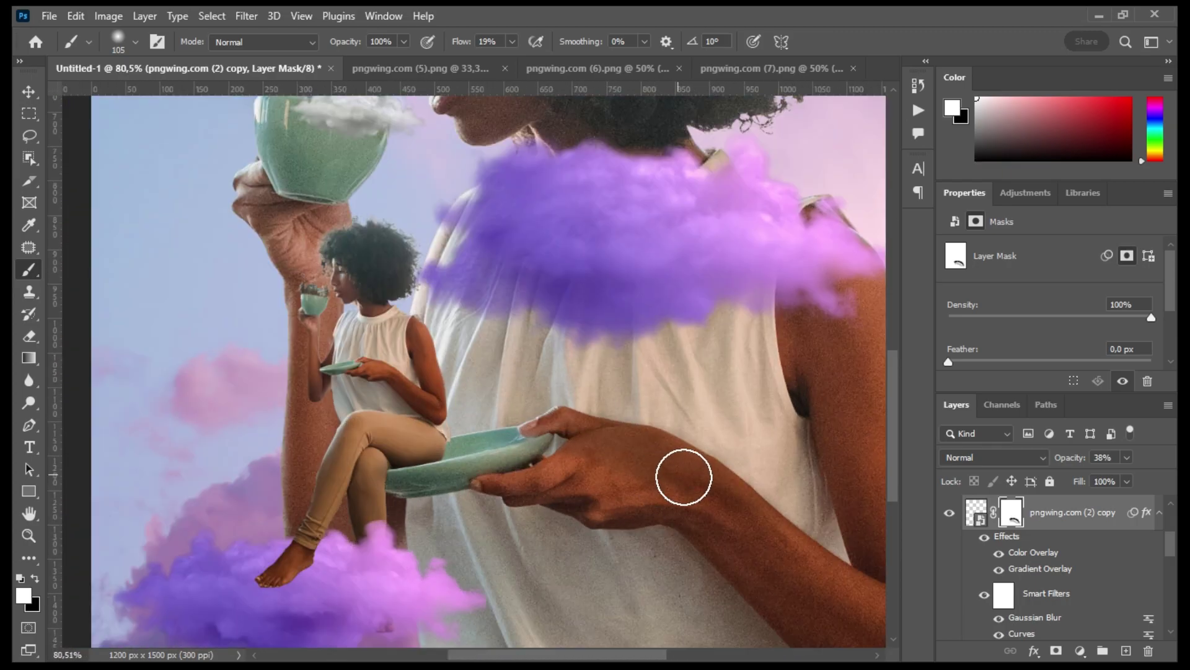
scroll(655, 434, "down", 5)
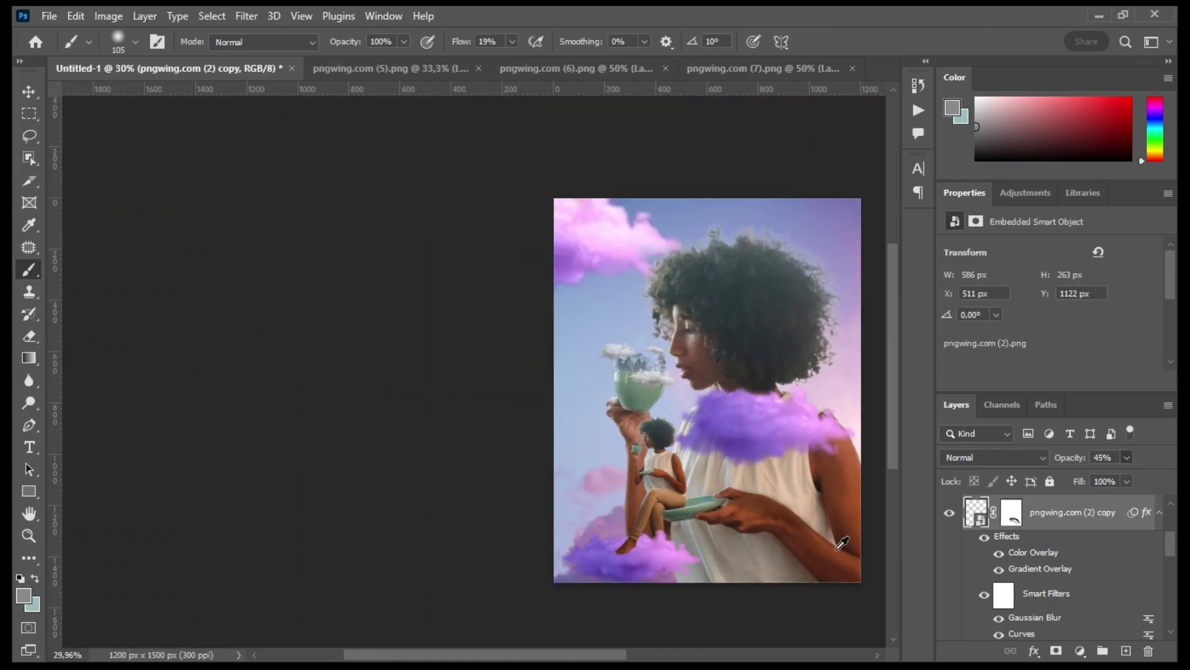
scroll(782, 542, "up", 3)
scroll(782, 542, "down", 2)
scroll(691, 600, "up", 1)
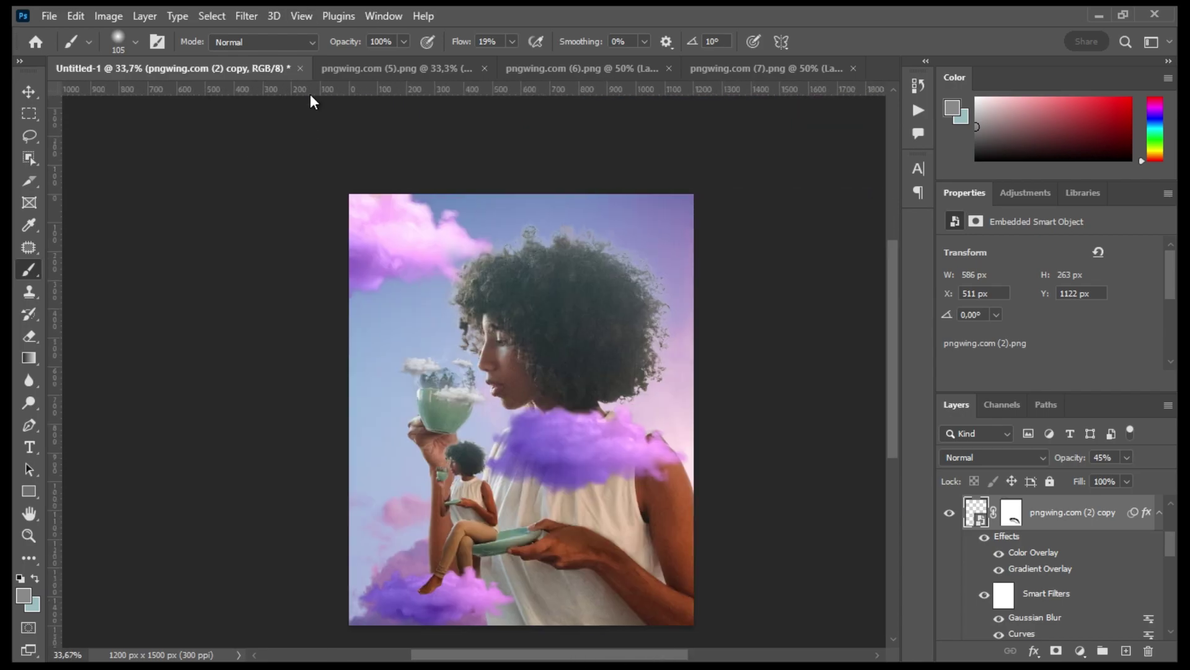
key("v")
scroll(1054, 558, "down", 2)
left_click(994, 532)
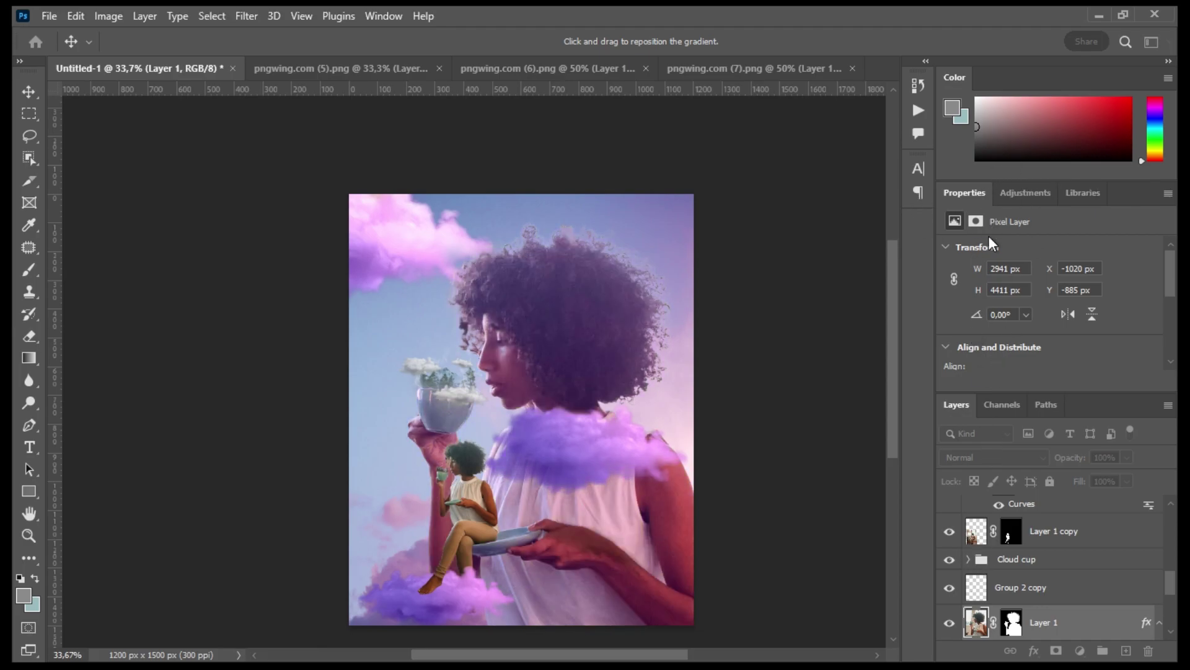
Step: Commit the miniature woman copy's size and placement on the saucer
key("i")
key("v")
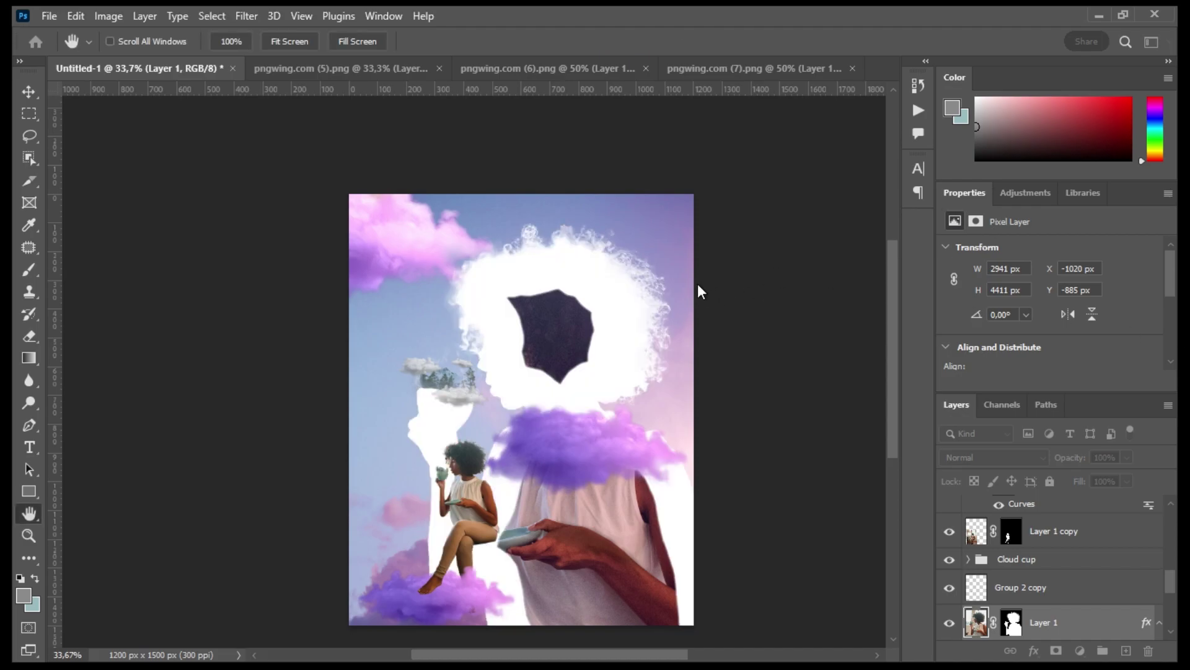
key("i")
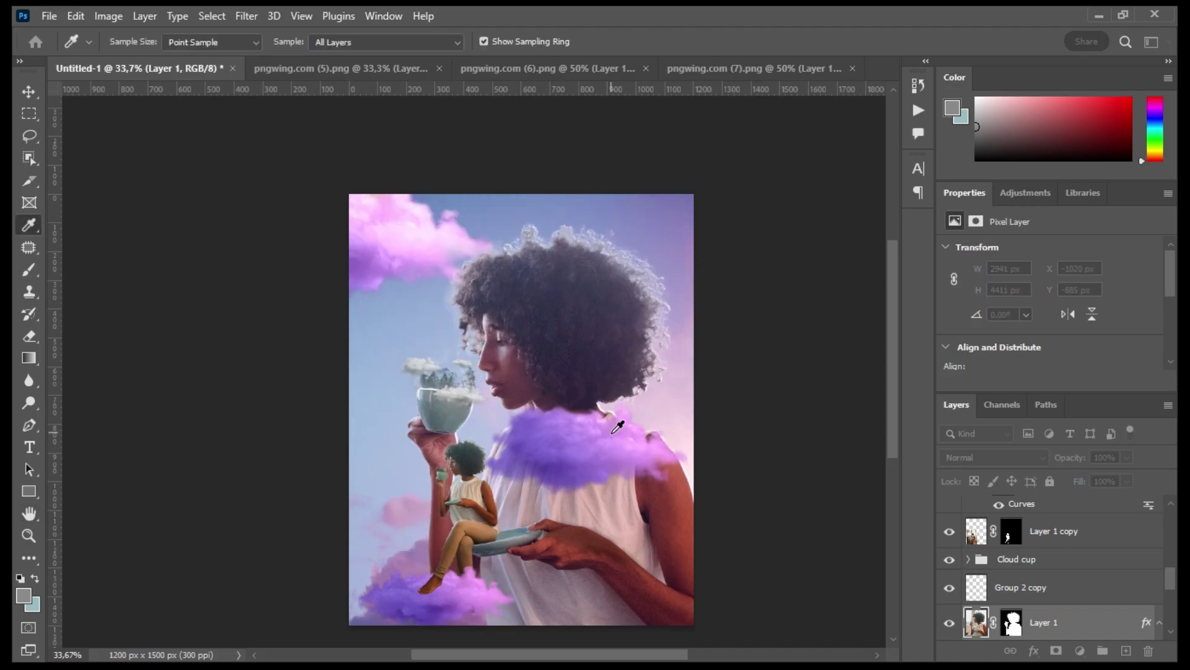
key("v")
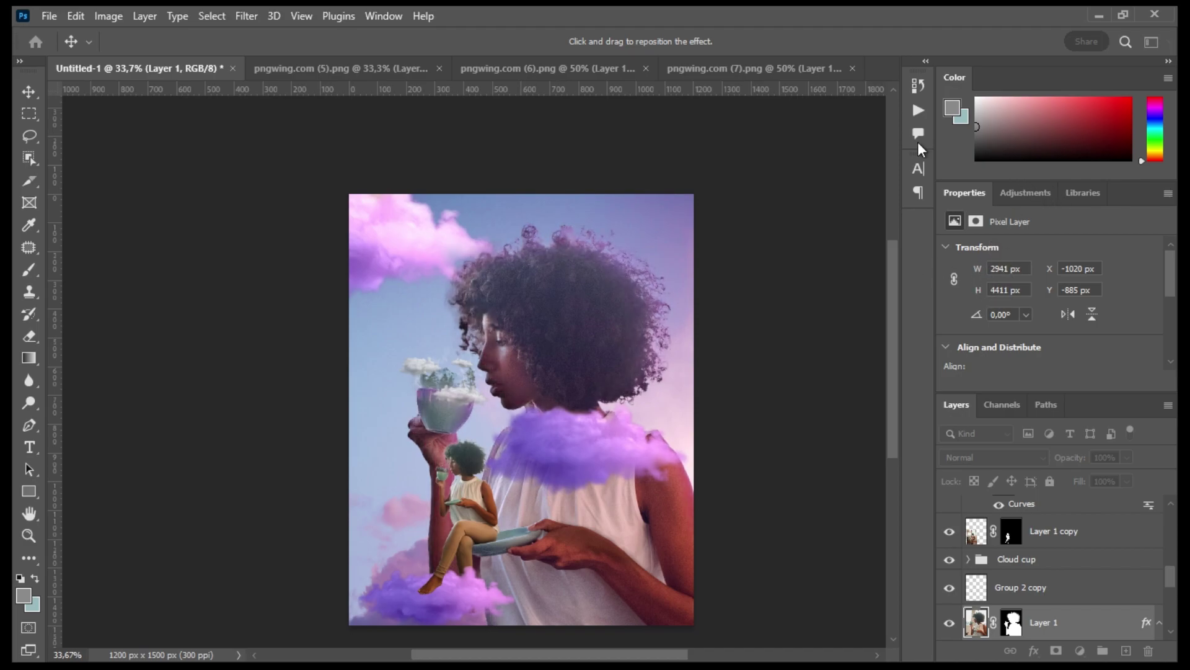
key("Return")
scroll(499, 317, "up", 2)
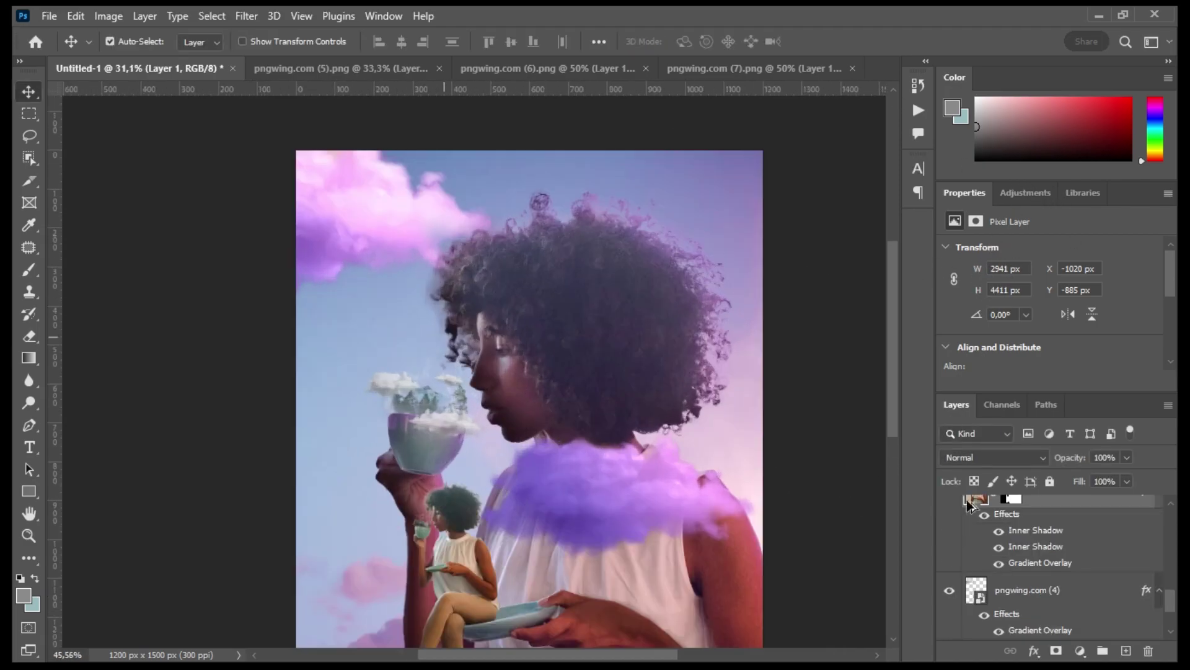
Step: Split Layer 1's effects into separate layers and select the shoulder cloud layer
key("b")
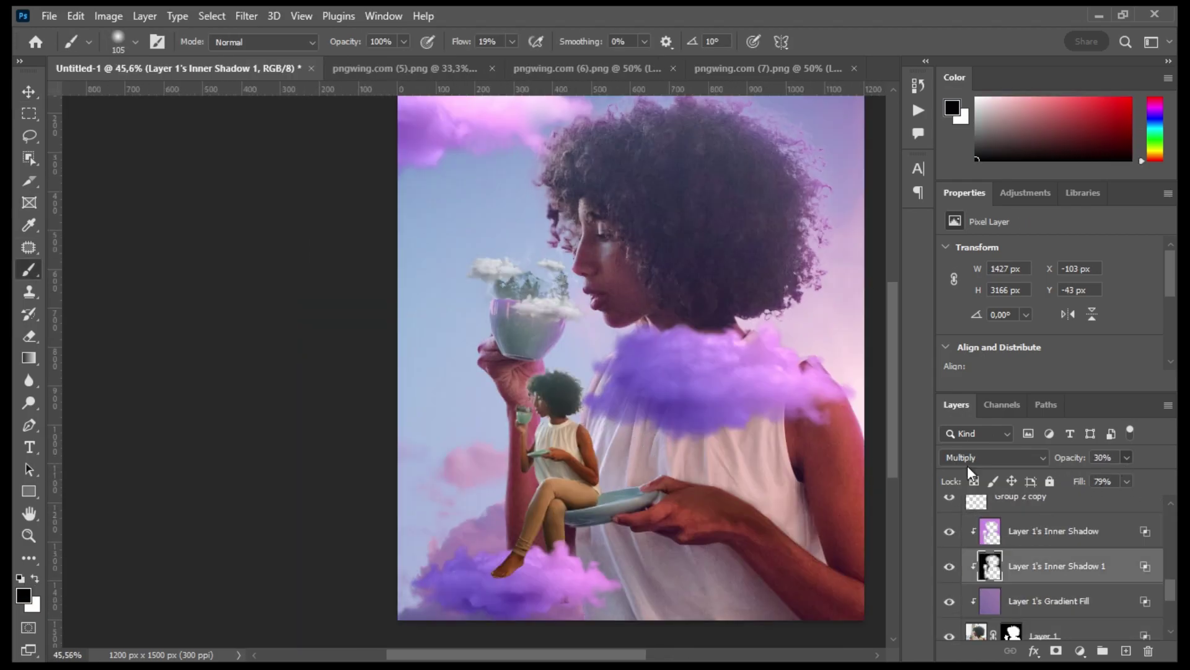
scroll(808, 479, "up", 2)
left_click(808, 479, "ctrl")
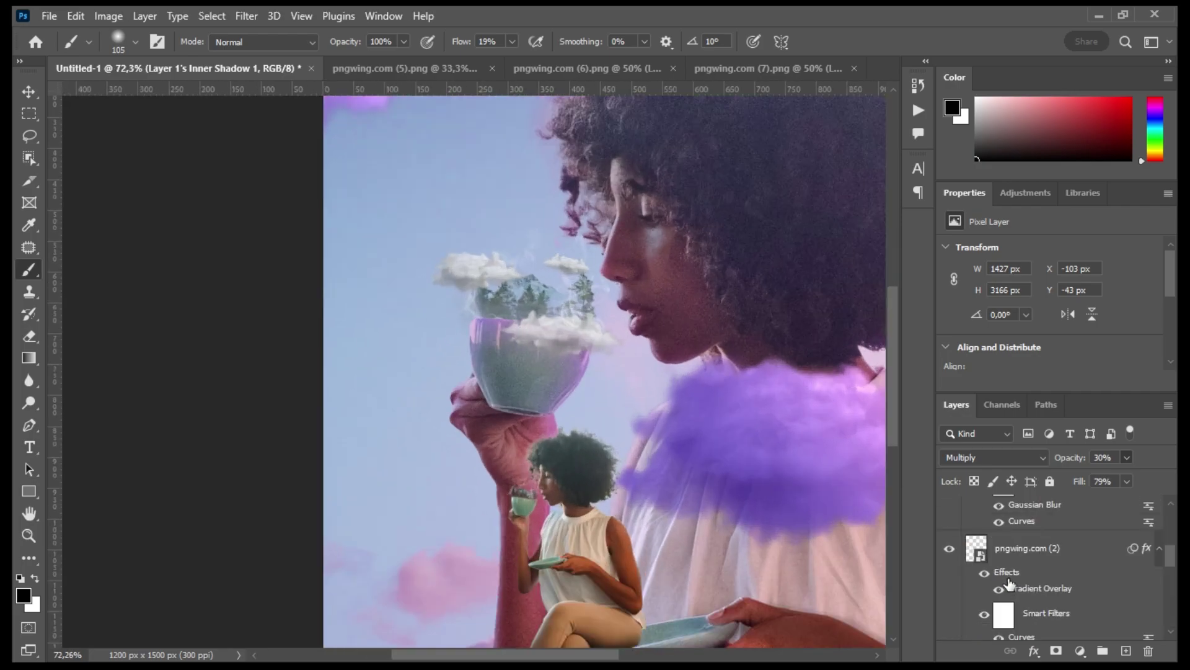
scroll(808, 478, "down", 3)
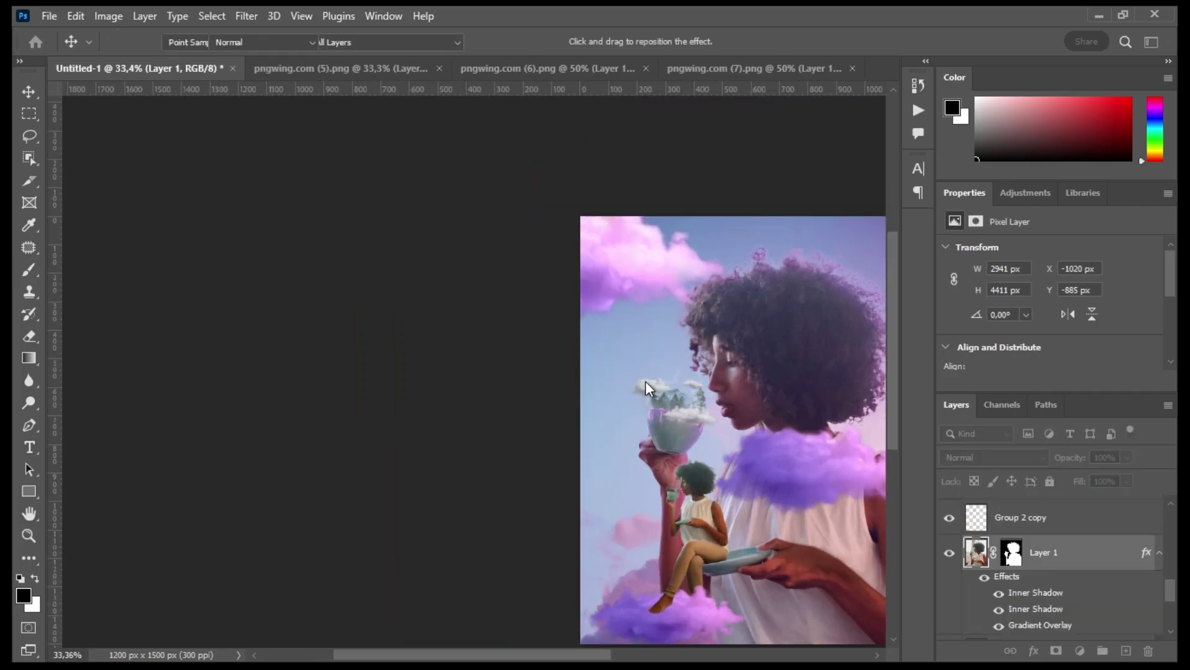
left_click_drag(645, 389, 545, 301)
Step: Select the miniature woman's layer with the Move tool
key("i")
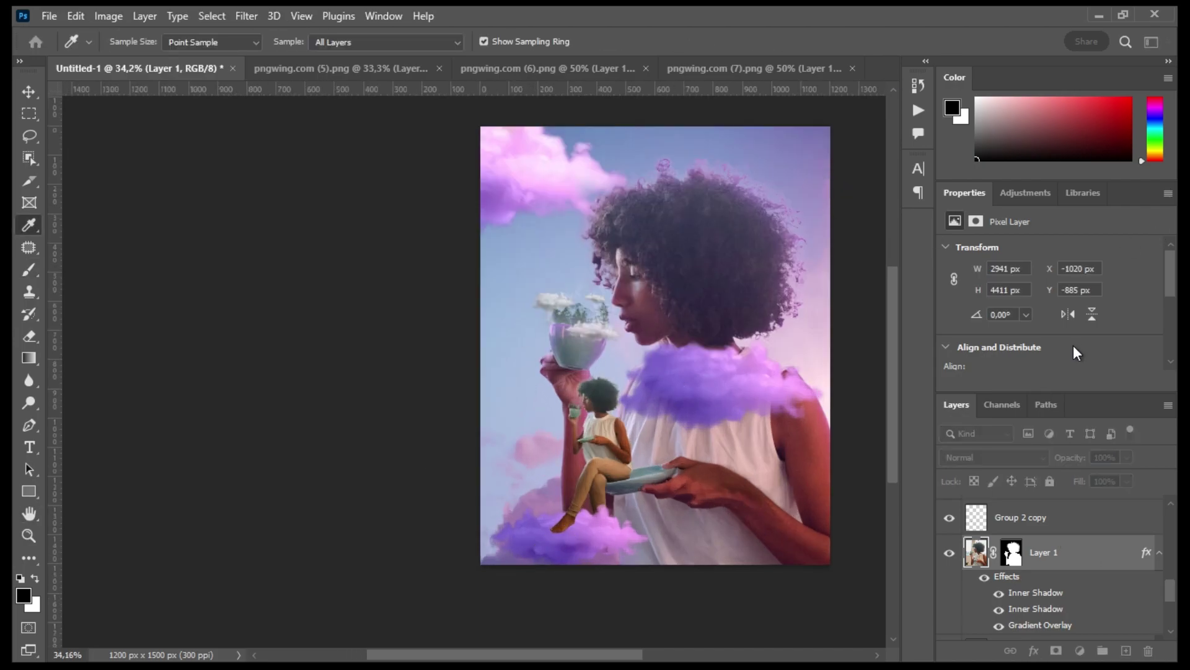
key("v")
key("b")
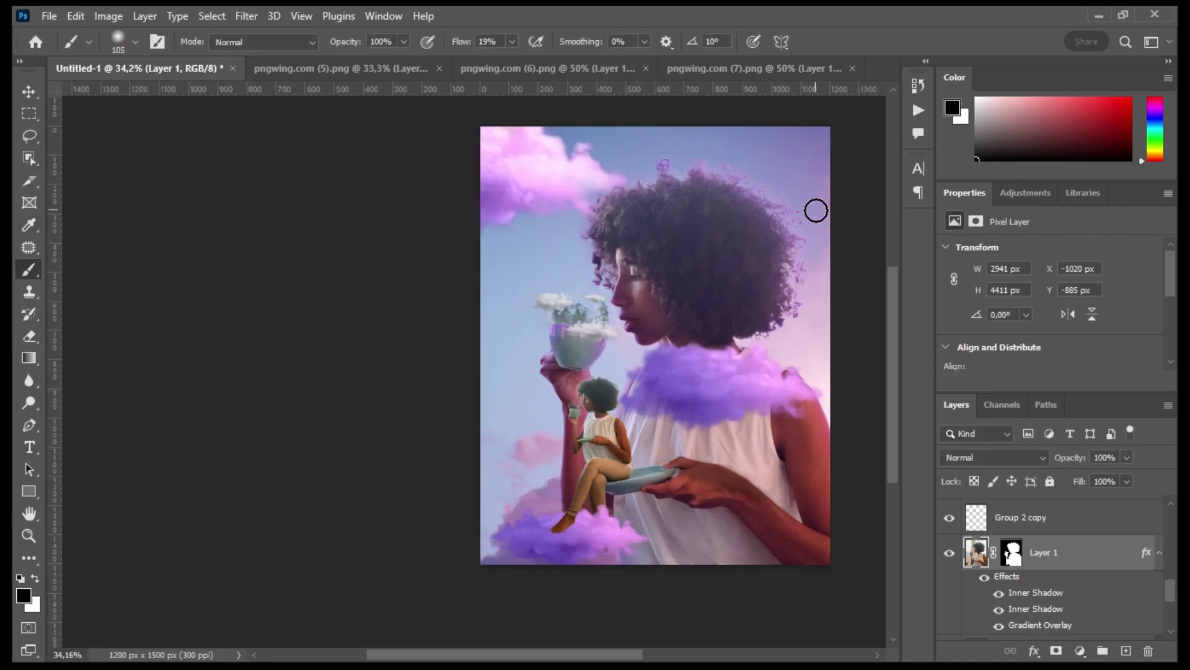
scroll(677, 375, "up", 2)
key("v")
left_click(849, 475)
Step: Select the small cup layer and briefly check it with Free Transform
scroll(847, 433, "down", 2)
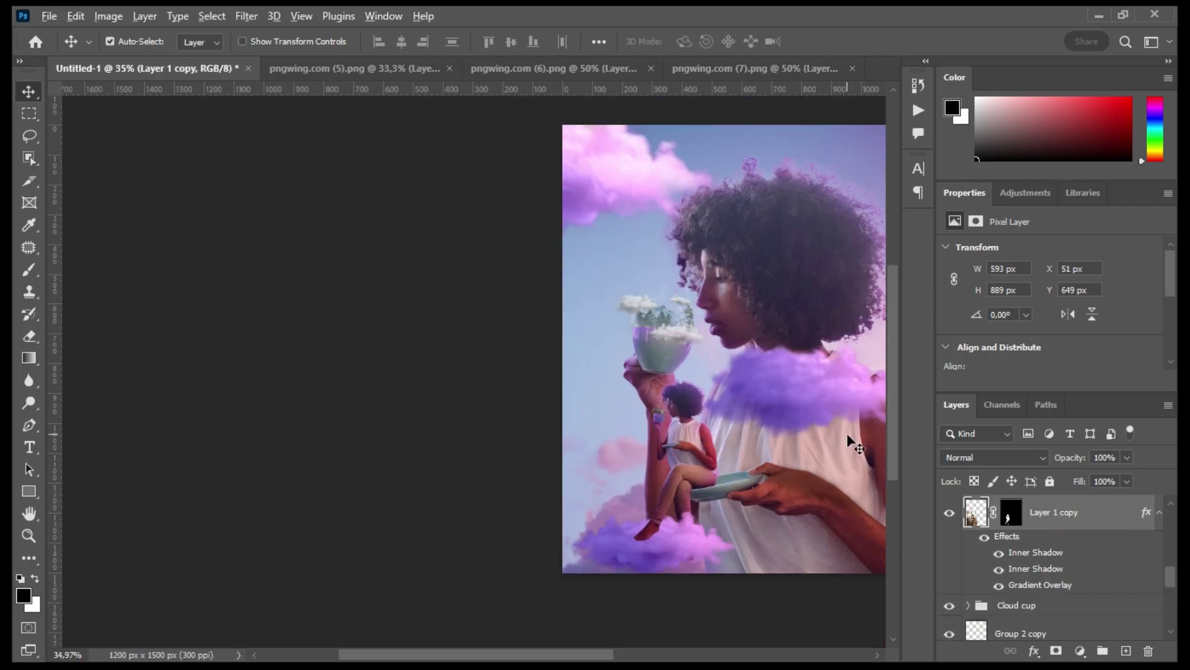
scroll(654, 411, "up", 6)
scroll(653, 412, "down", 1)
left_click(653, 558)
key("ctrl+t")
key("Escape")
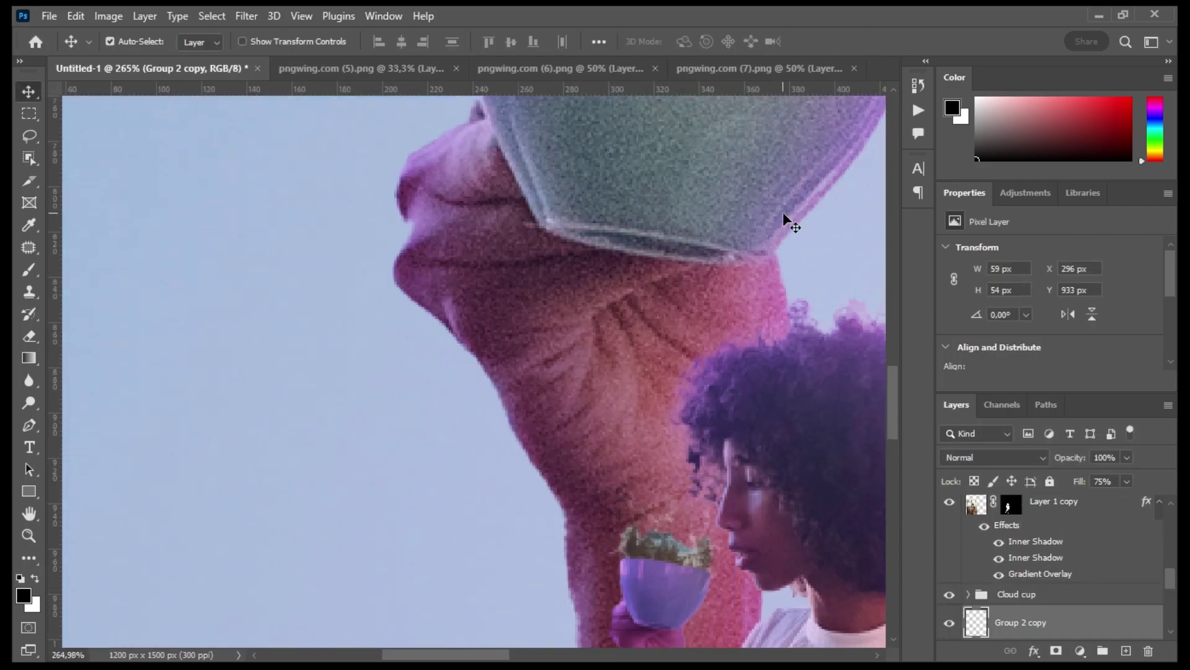
Step: Select the cloud group under the small woman's feet, toggling its visibility to compare
scroll(782, 213, "down", 2)
scroll(782, 213, "down", 2)
scroll(669, 320, "up", 2)
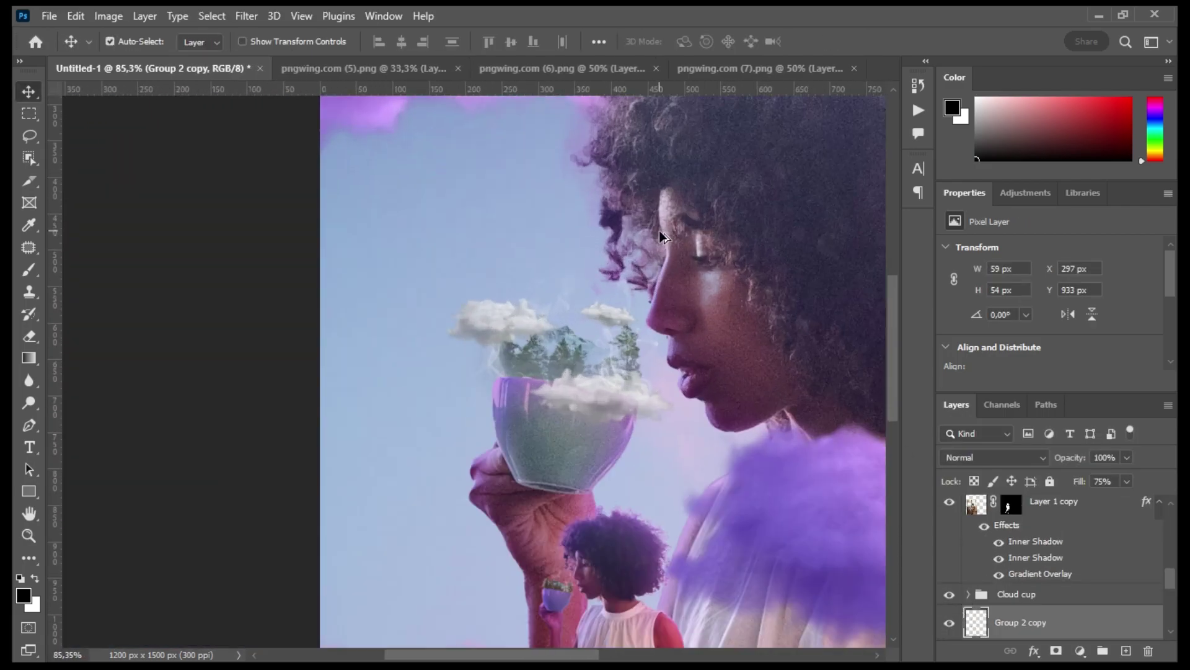
scroll(569, 451, "down", 3)
scroll(569, 452, "up", 5)
scroll(713, 566, "down", 5)
left_click(726, 467)
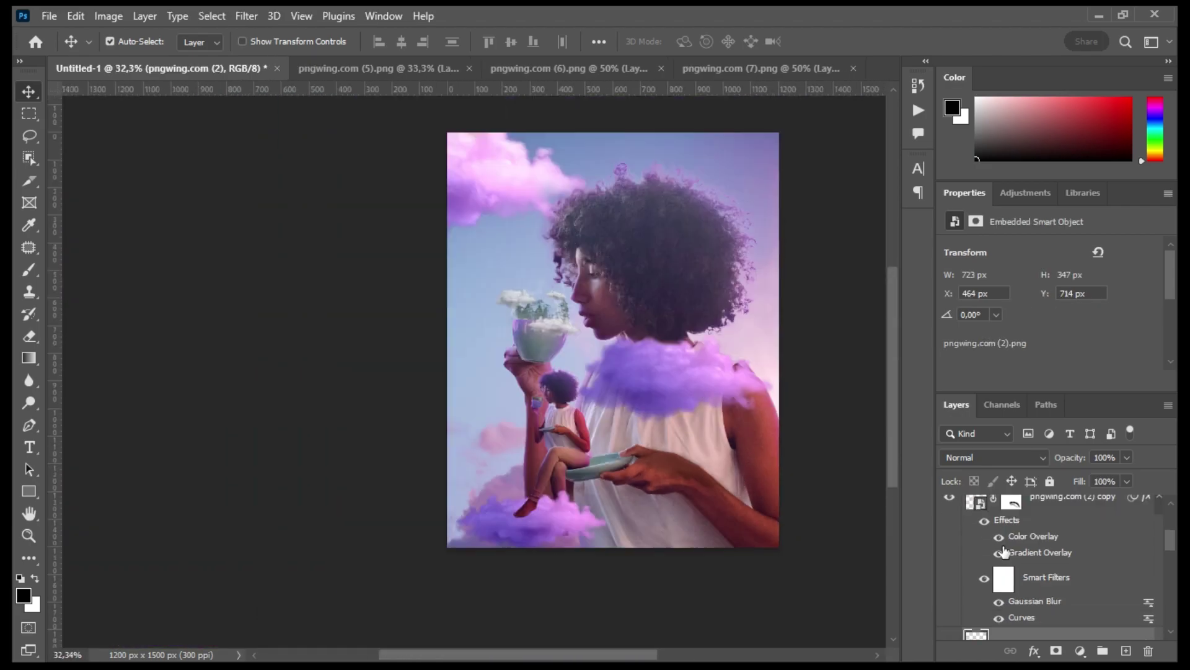
left_click(953, 622)
left_click(949, 621)
left_click(575, 509)
scroll(576, 508, "up", 3)
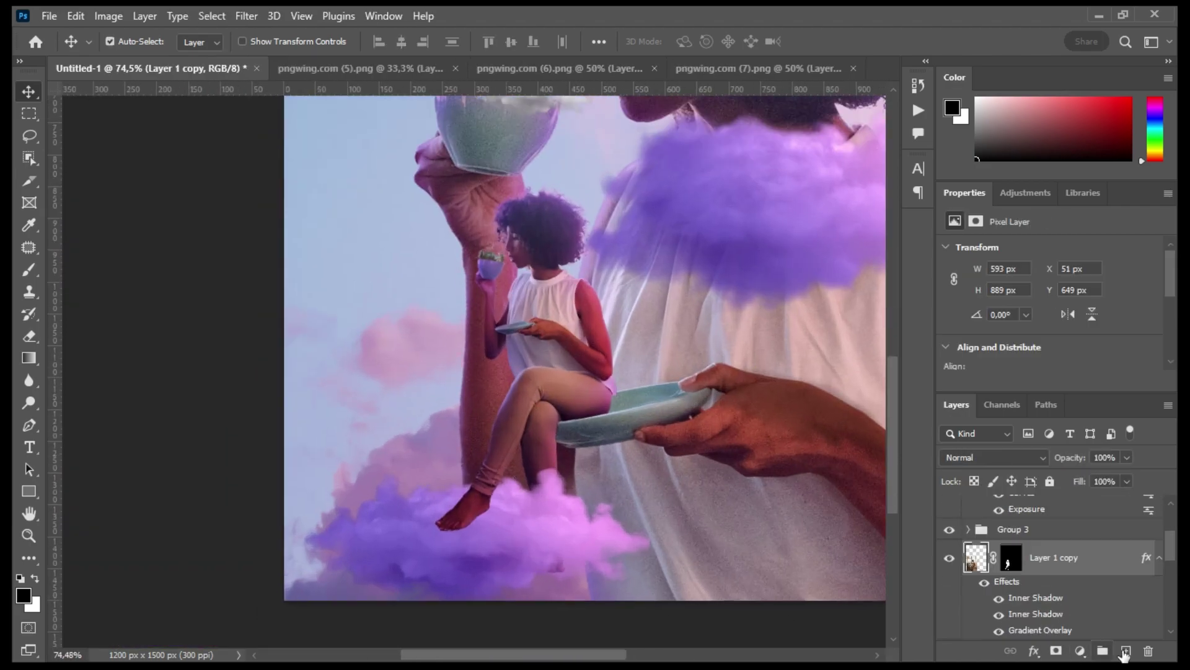
Step: Add a new shadow layer clipped to the cloud, with the Brush tool active
left_click(1125, 650)
key("b")
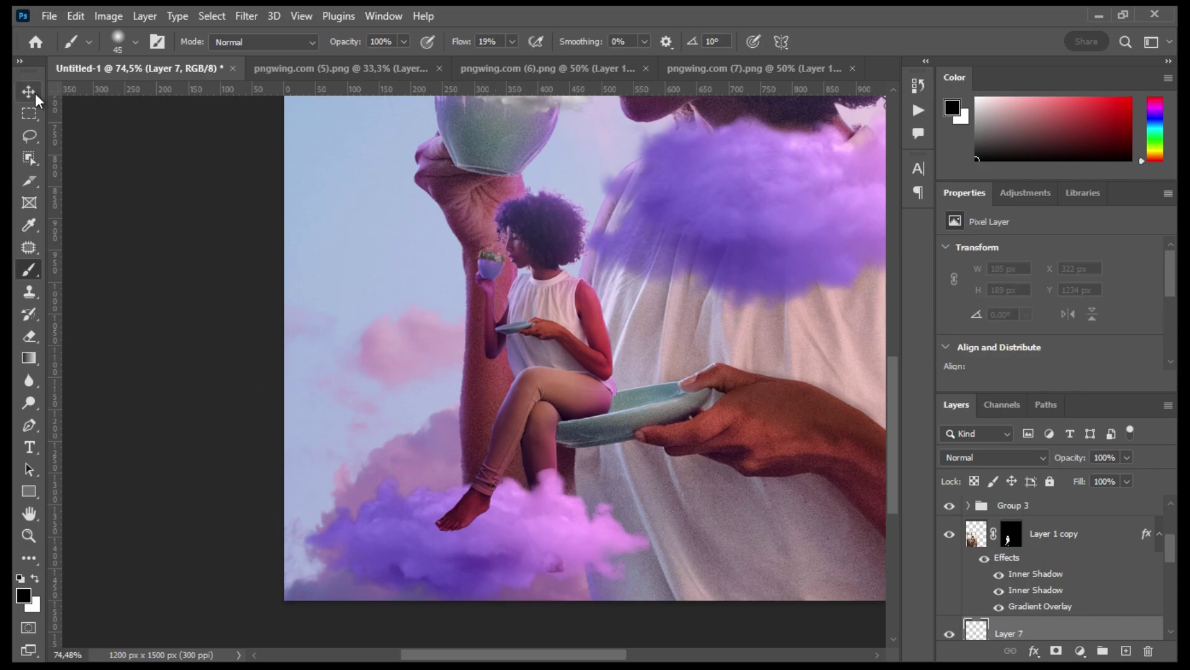
left_click(533, 396, "ctrl")
key("ctrl+shift+alt+n")
key("ctrl+alt+g")
Step: Paint a black oval shadow beneath the small woman's feet, extending toward her leg
left_click_drag(468, 545, 522, 486)
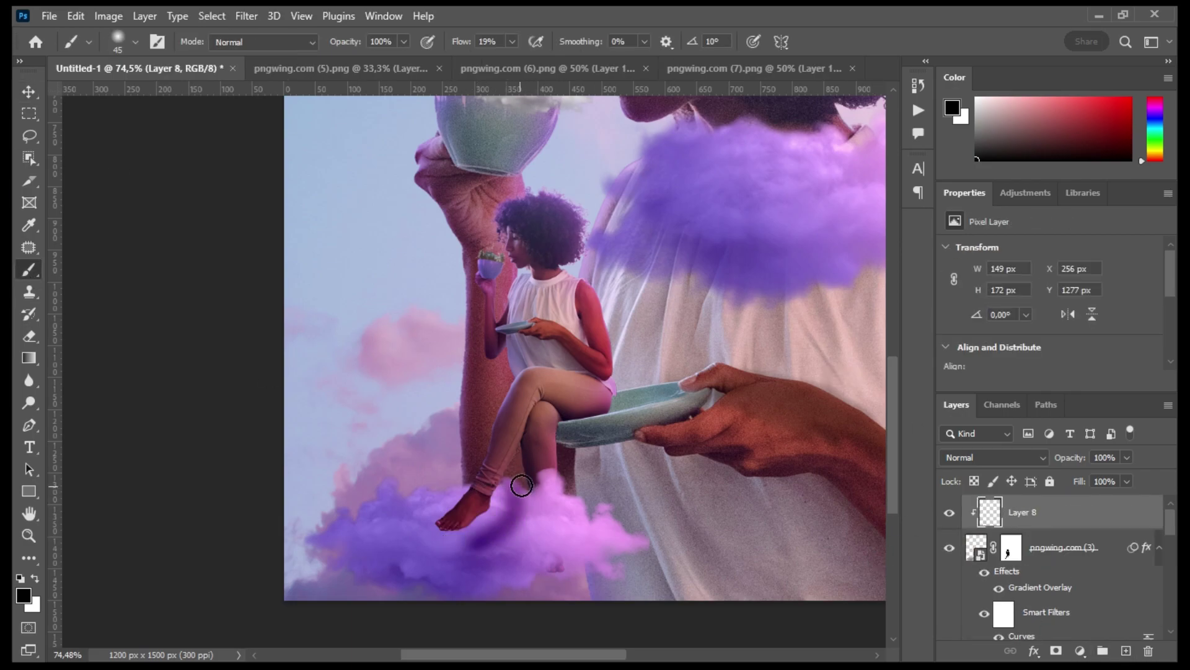
scroll(523, 452, "up", 2)
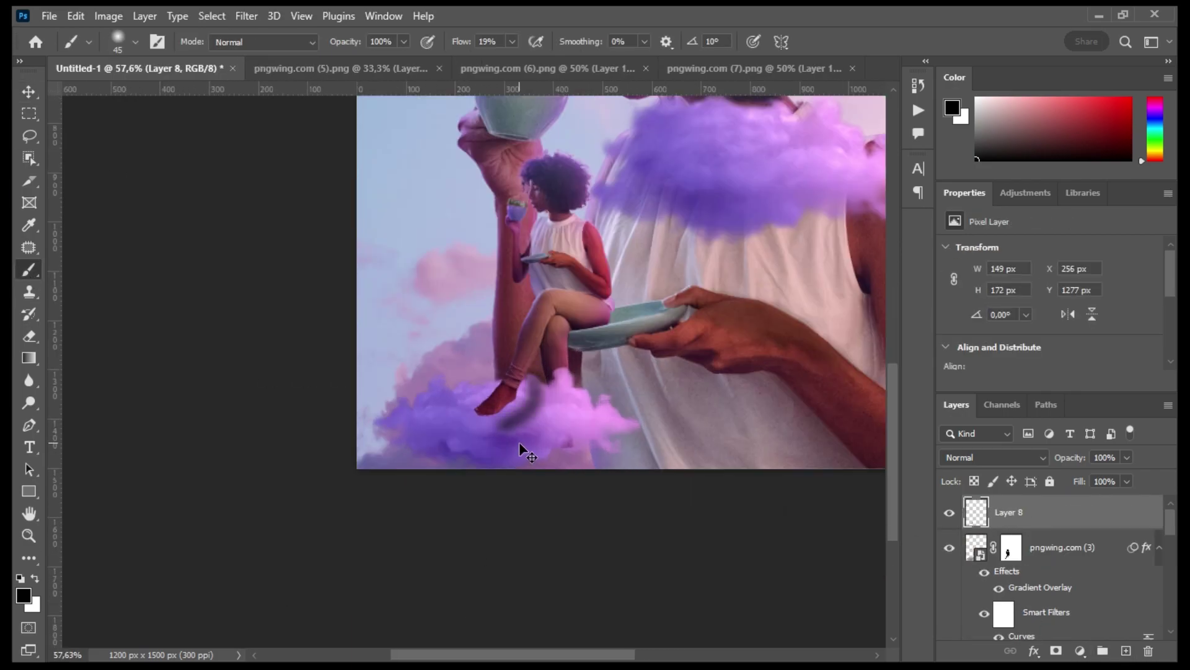
key("ctrl+z")
scroll(499, 420, "up", 2)
left_click_drag(500, 409, 518, 391)
scroll(582, 334, "up", 2)
left_click_drag(582, 335, 623, 239)
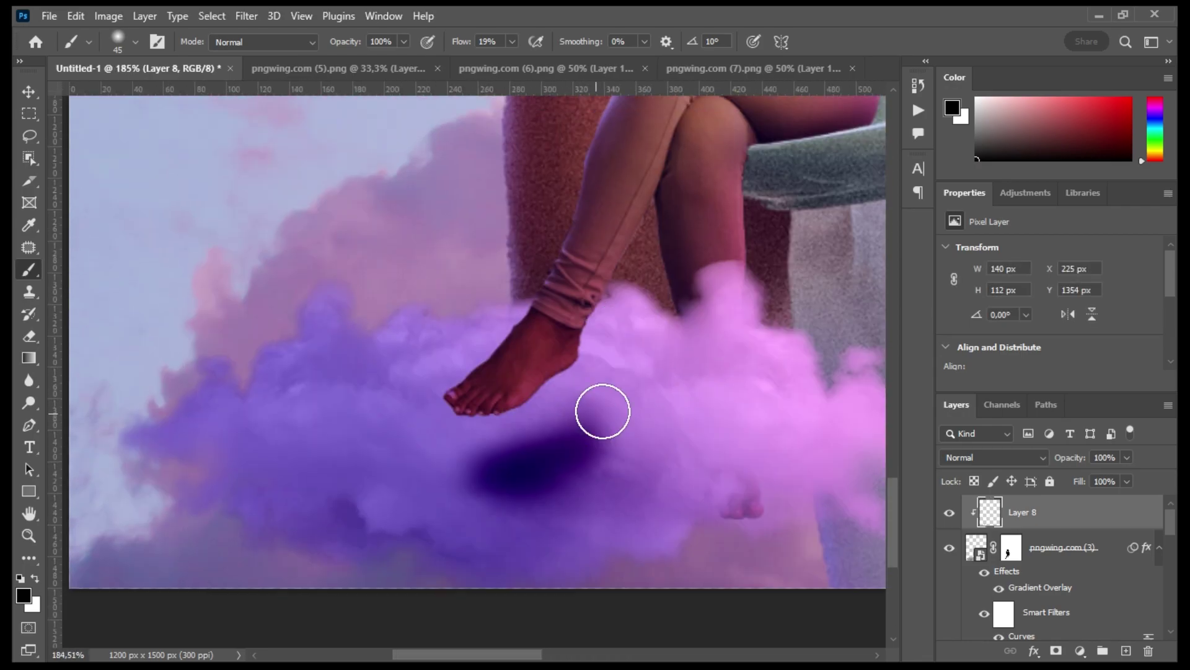
scroll(603, 407, "down", 3)
scroll(703, 420, "down", 2)
scroll(765, 412, "up", 3)
scroll(535, 574, "down", 2)
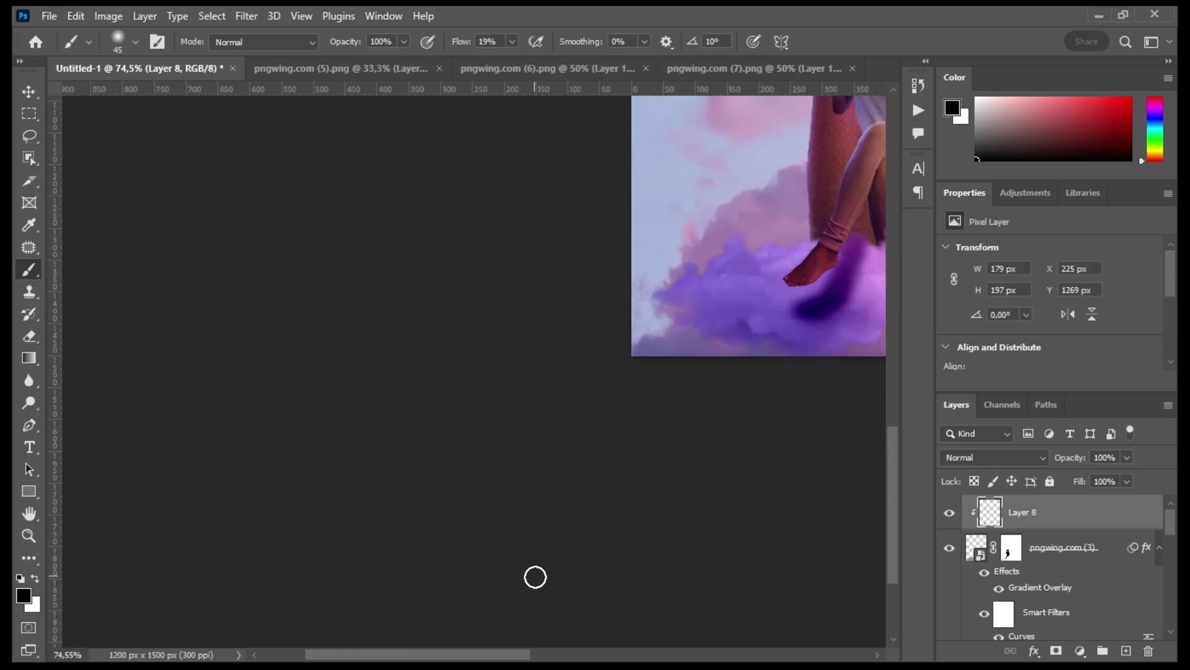
scroll(770, 438, "down", 2)
scroll(771, 439, "up", 2)
Step: Lower the shadow layer's opacity so the shadow fades softly into the cloud
left_click_drag(1127, 456, 1101, 482)
scroll(457, 374, "up", 1)
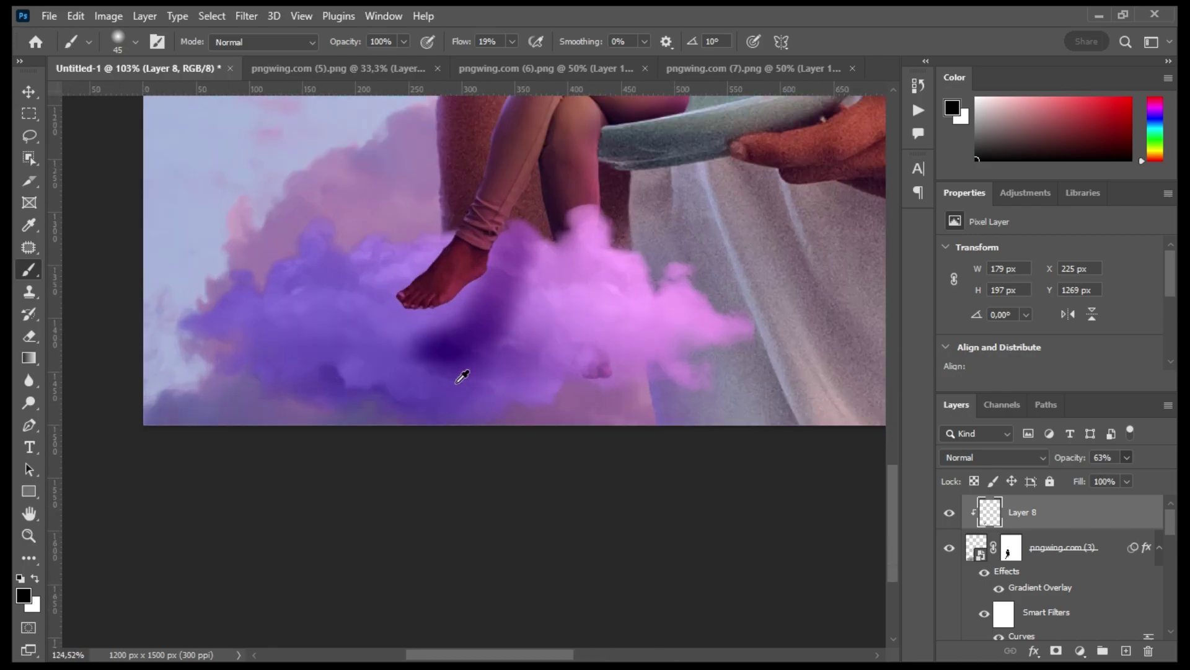
scroll(279, 266, "down", 3)
scroll(232, 170, "down", 2)
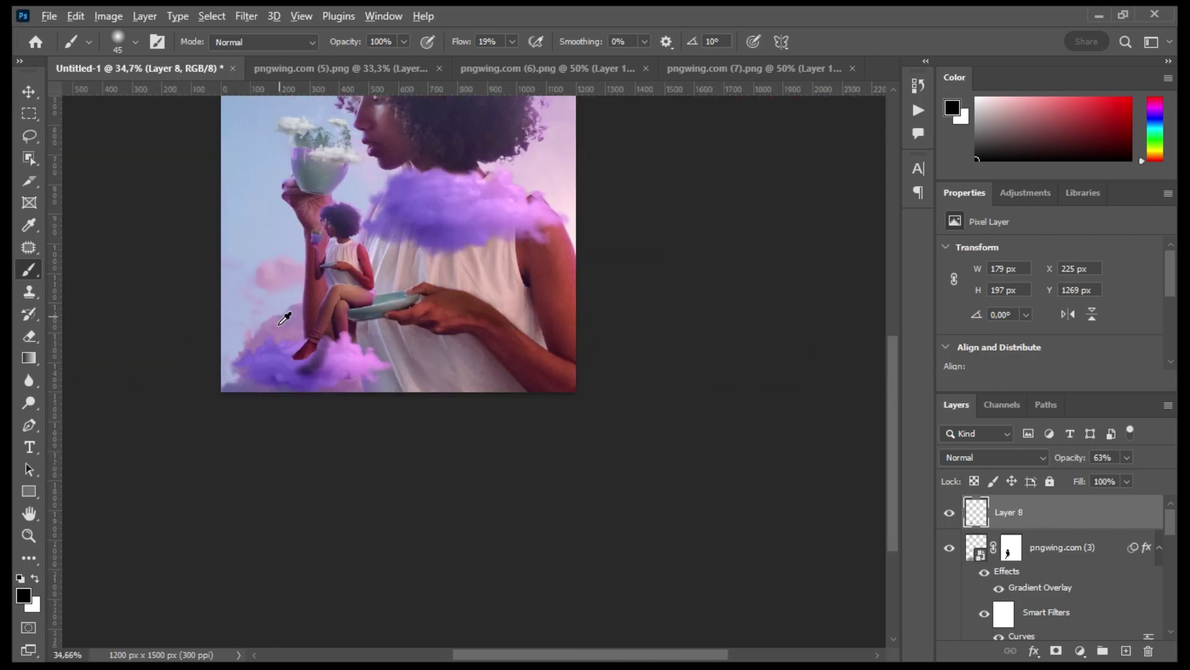
scroll(285, 318, "up", 1)
scroll(377, 403, "up", 2)
scroll(454, 410, "down", 3)
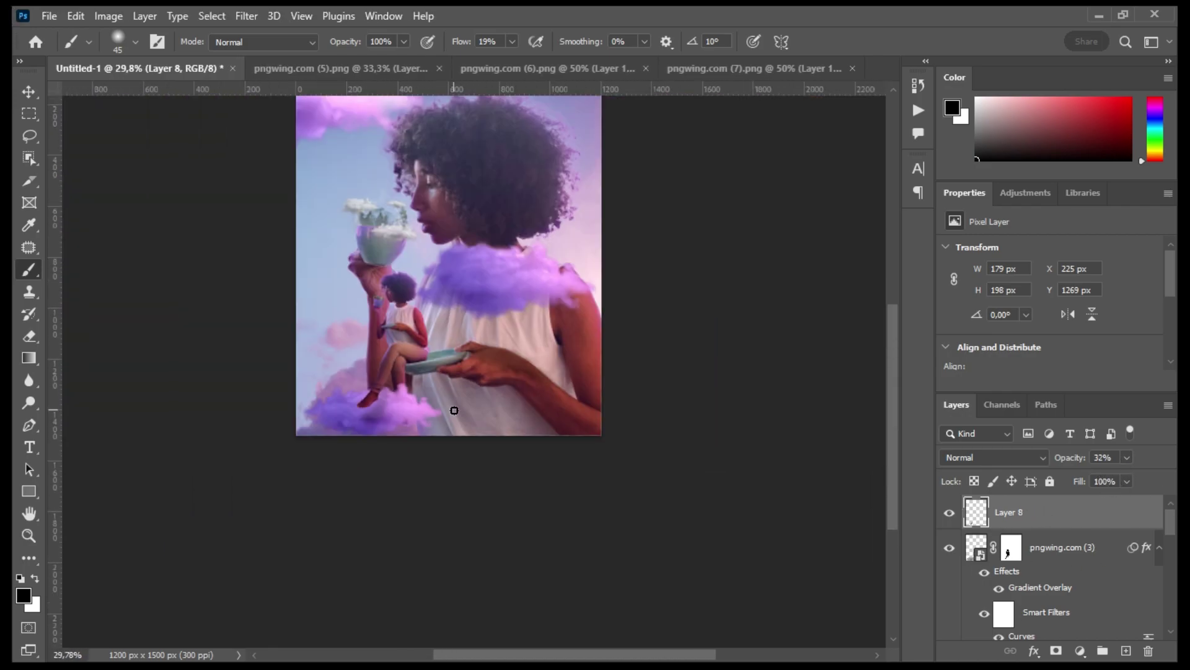
scroll(413, 430, "up", 2)
scroll(222, 428, "down", 1)
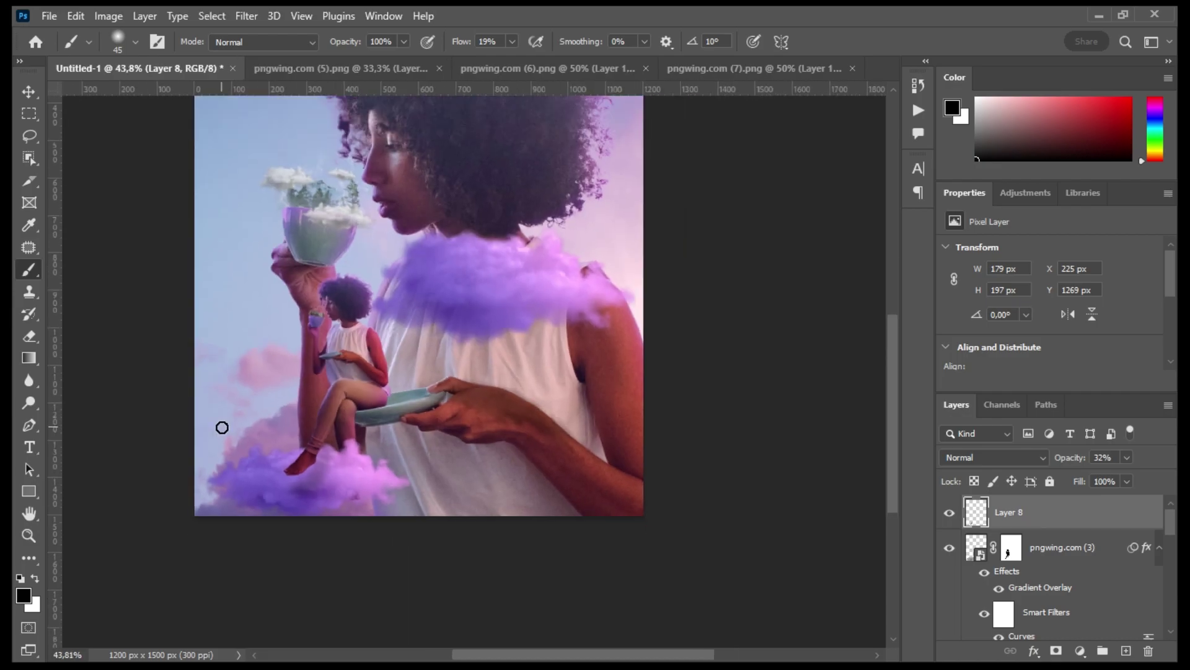
scroll(222, 428, "down", 2)
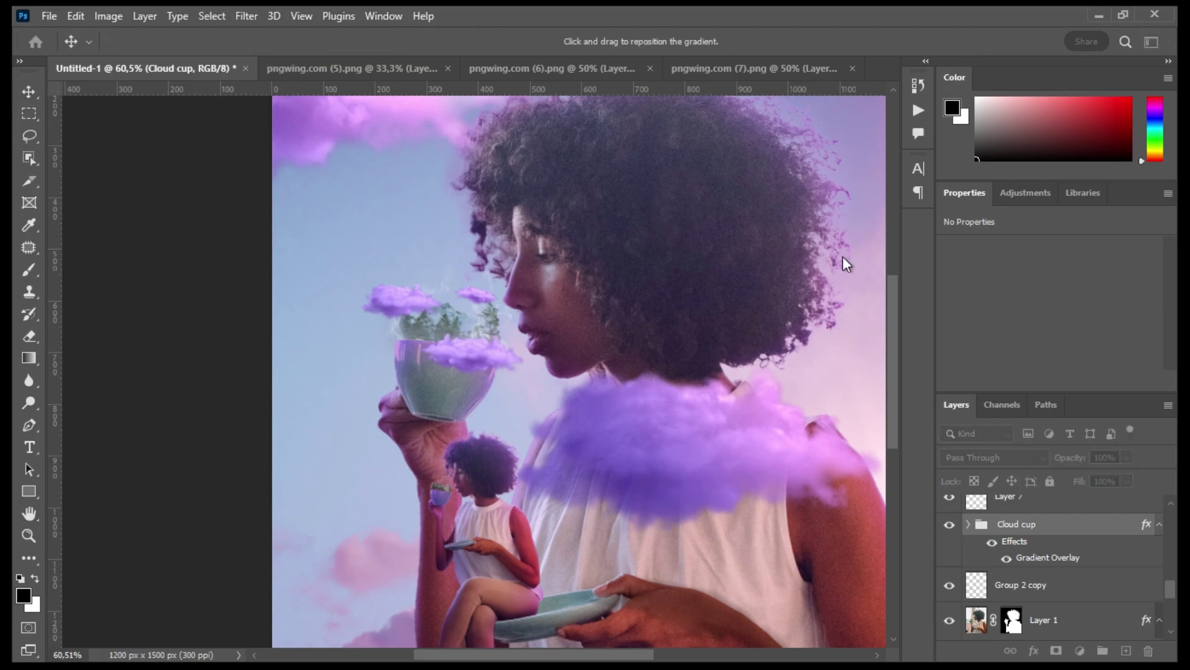
Step: Convert the Cloud cup group to a smart object and soften its clouds with Gaussian Blur
scroll(435, 360, "down", 3)
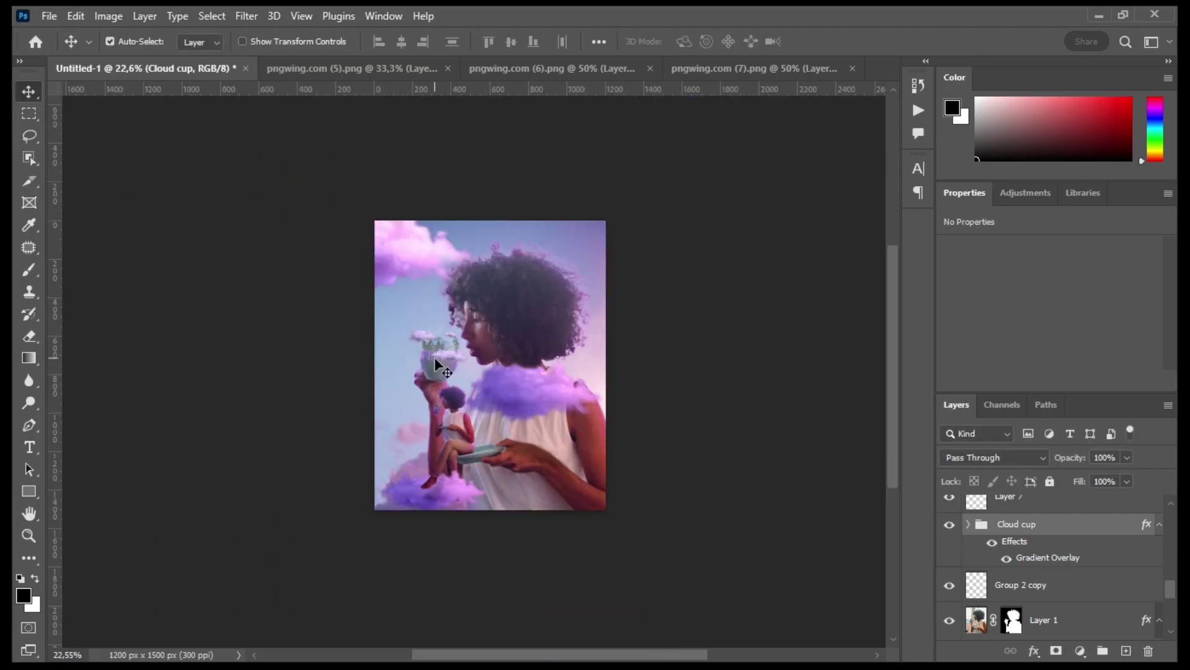
scroll(435, 359, "up", 2)
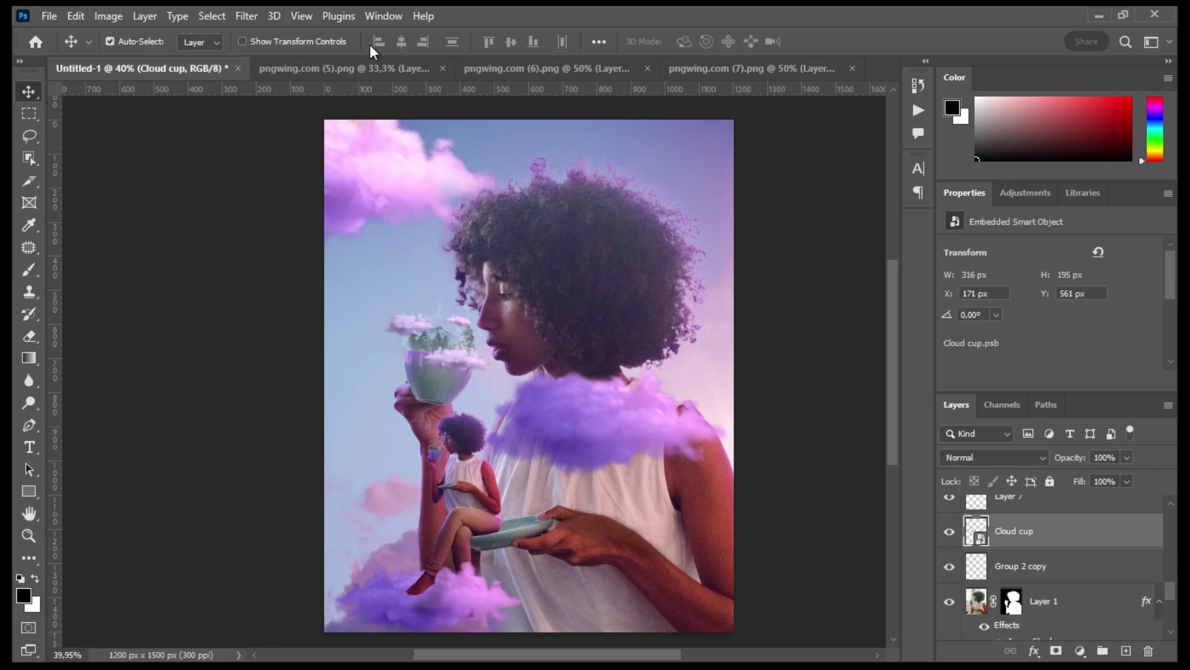
key("h")
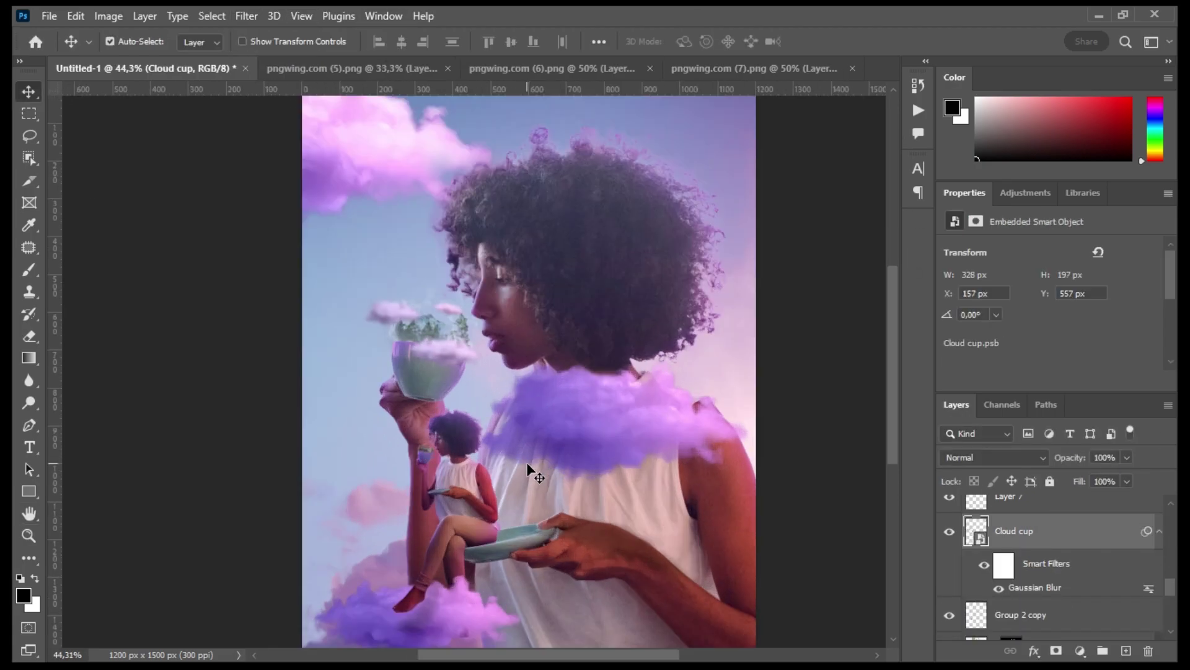
scroll(472, 465, "up", 1)
scroll(420, 465, "down", 4)
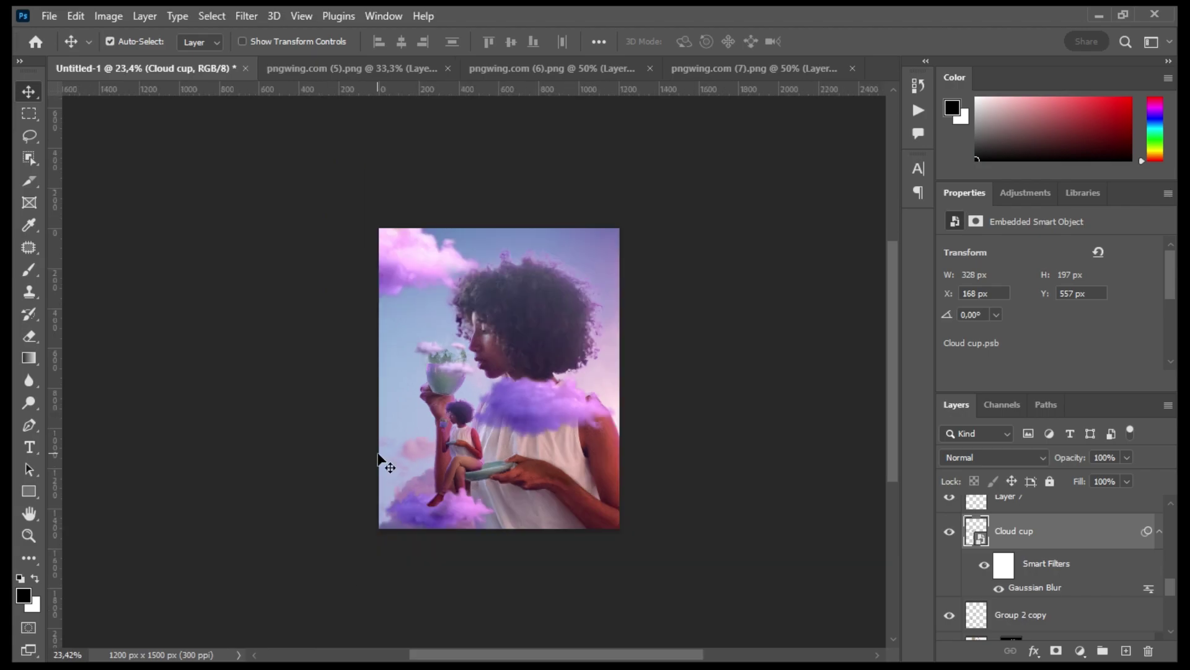
scroll(385, 465, "up", 3)
scroll(348, 431, "down", 1)
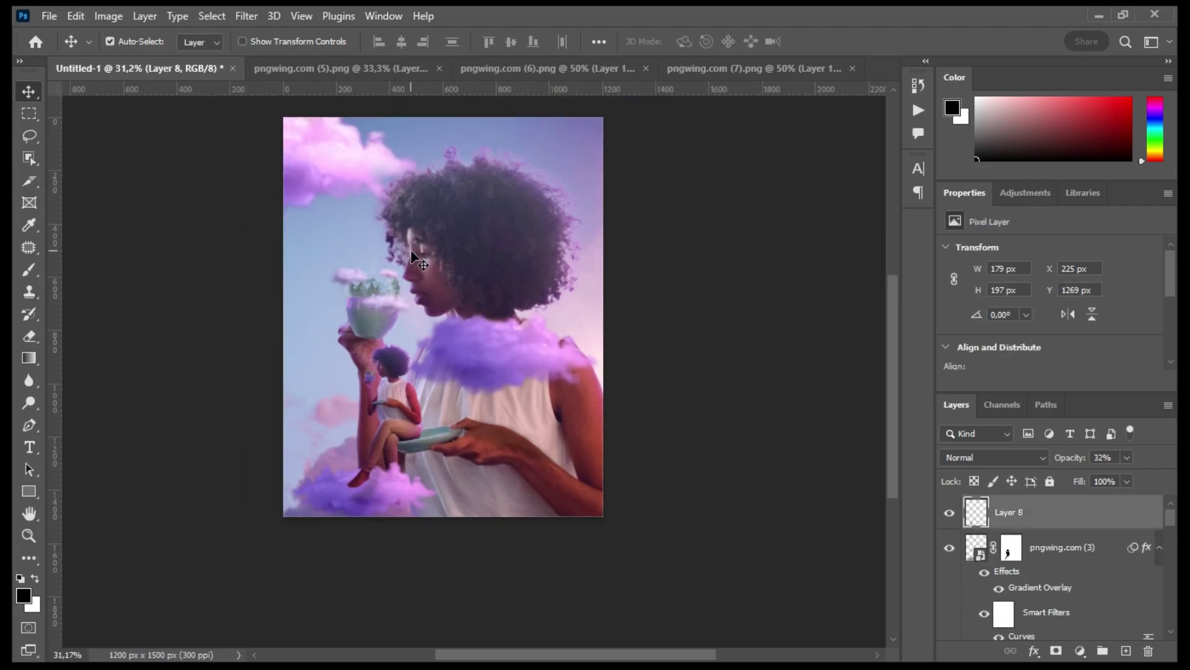
scroll(411, 249, "up", 3)
scroll(389, 211, "up", 3)
key("i")
scroll(452, 314, "down", 5)
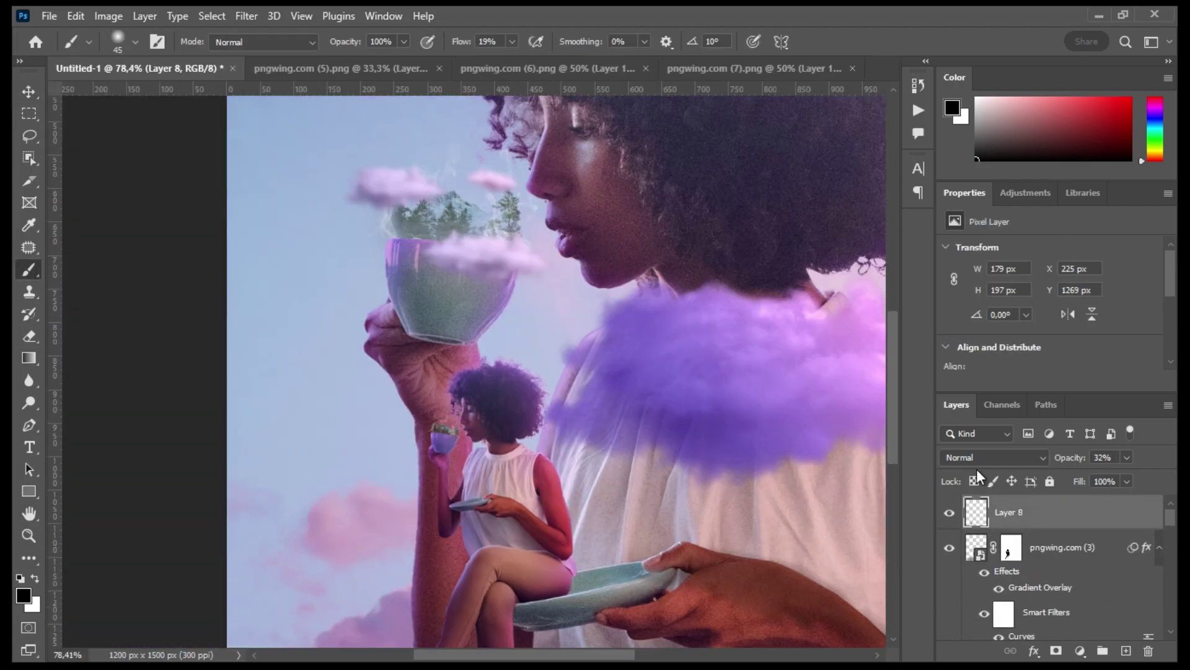
Step: Brush sampled cloud purple over the foot shadow on Layer 8, then add a 2Strip Color Lookup grade
scroll(222, 617, "up", 5)
left_click(222, 617)
key("b")
mouse_move(541, 266)
left_mouse_down()
mouse_move(652, 431)
mouse_move(632, 381)
left_mouse_up()
left_click(536, 375, "alt")
scroll(684, 452, "down", 5)
left_click(1087, 650)
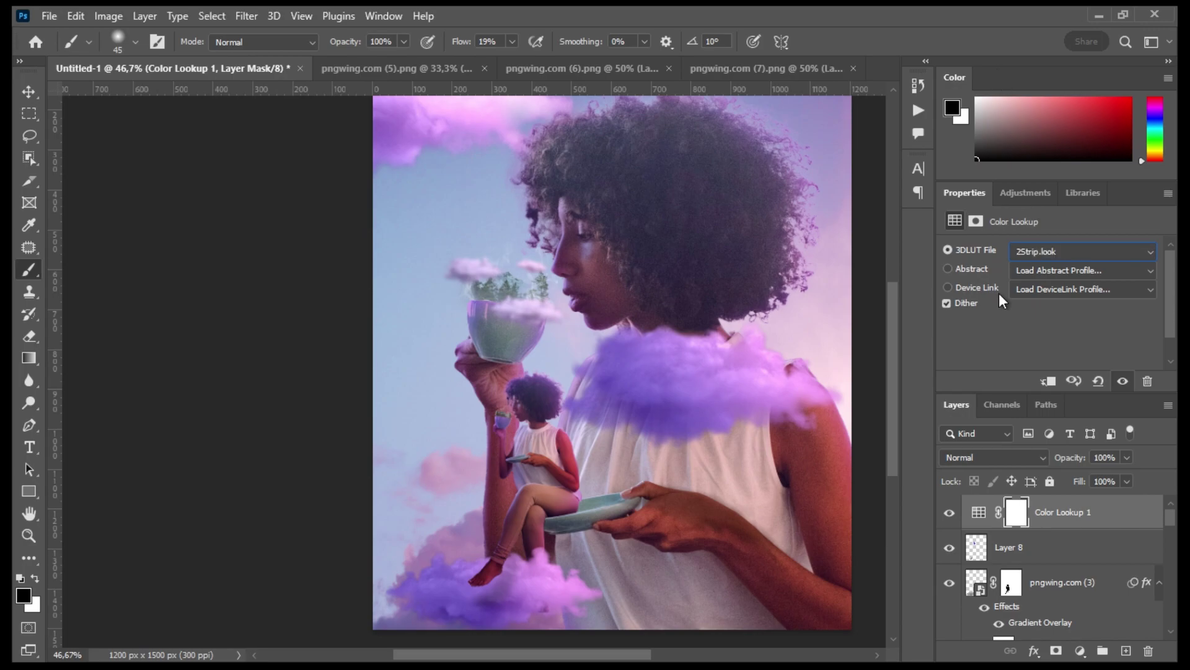